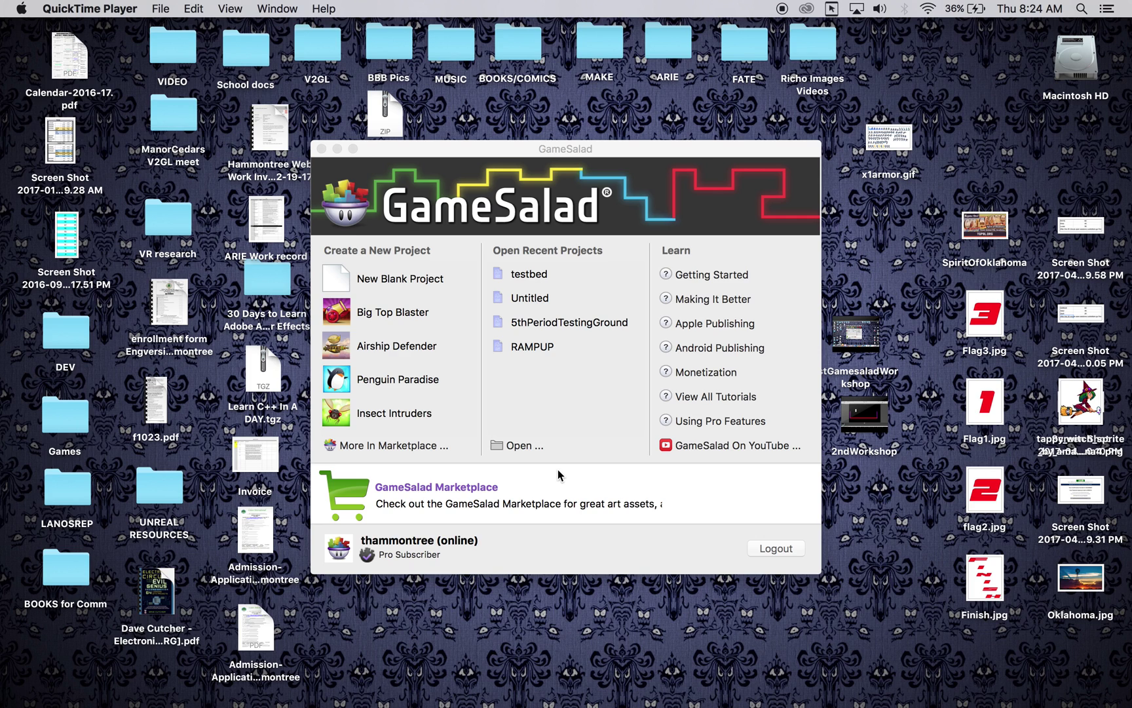
Step: Bring Chrome to the front, showing the downloaded x1armor.gif sprite sheet tab
mouse_move(518, 684)
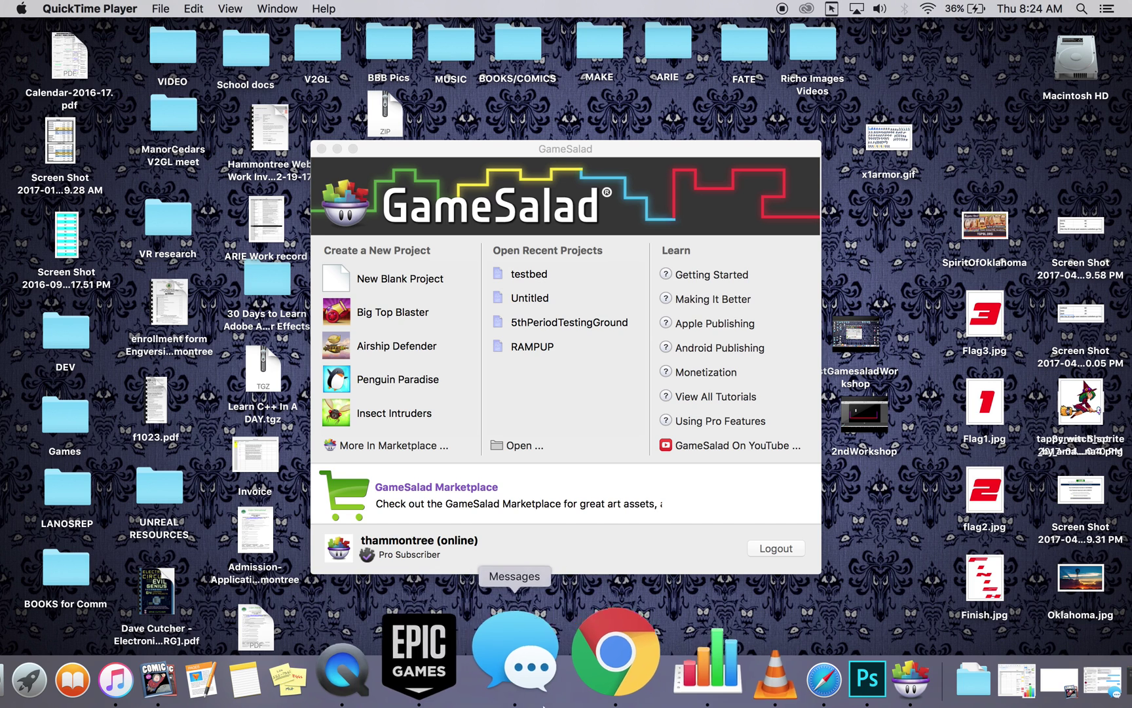
left_click(596, 659)
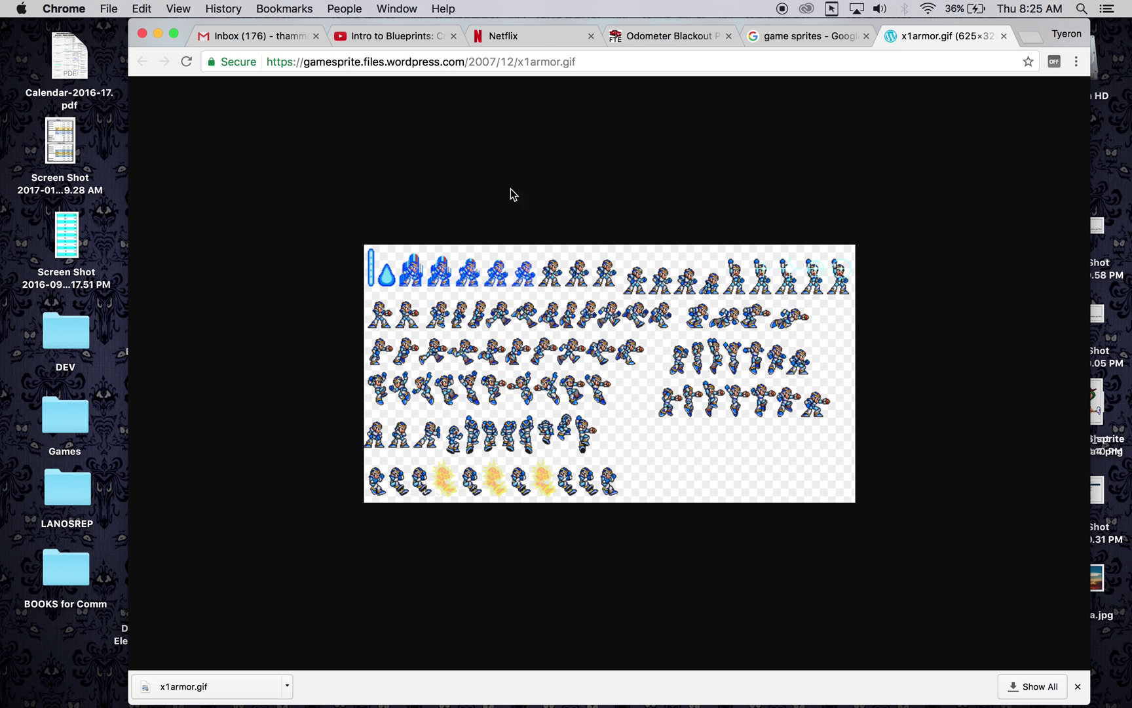
Step: Return to the 'game sprites' results and view the Zombies free sprites sheet full size
left_click(789, 34)
scroll(641, 388, "up", 5)
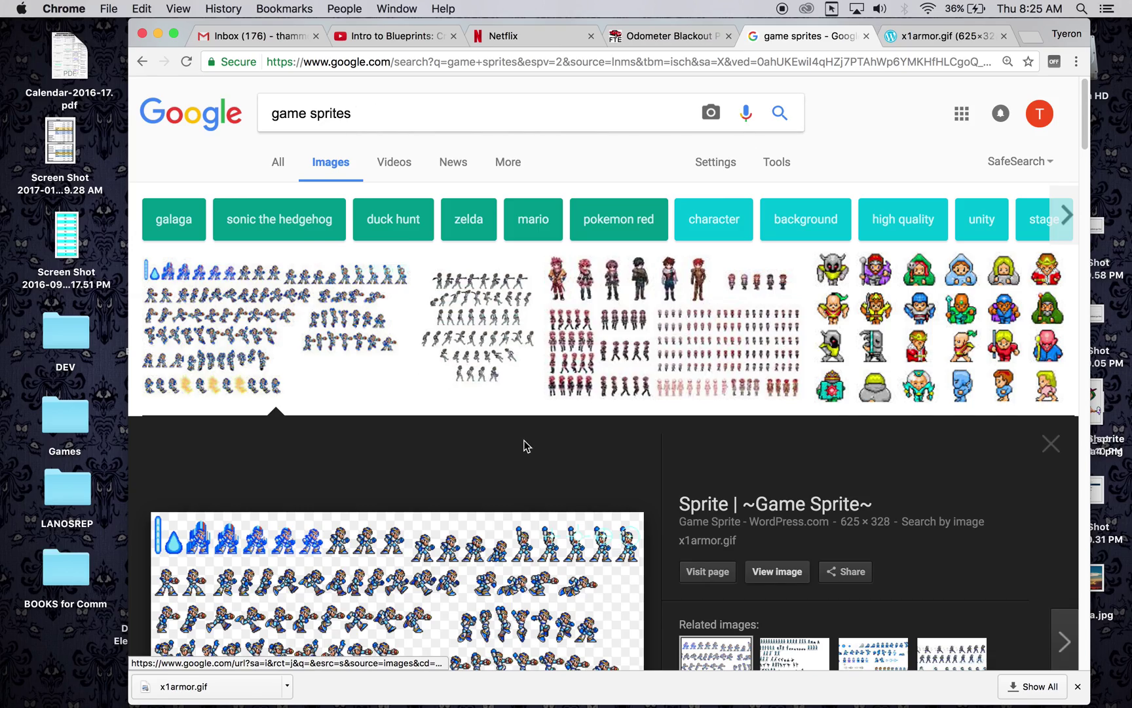
scroll(525, 447, "down", 10)
scroll(524, 445, "down", 20)
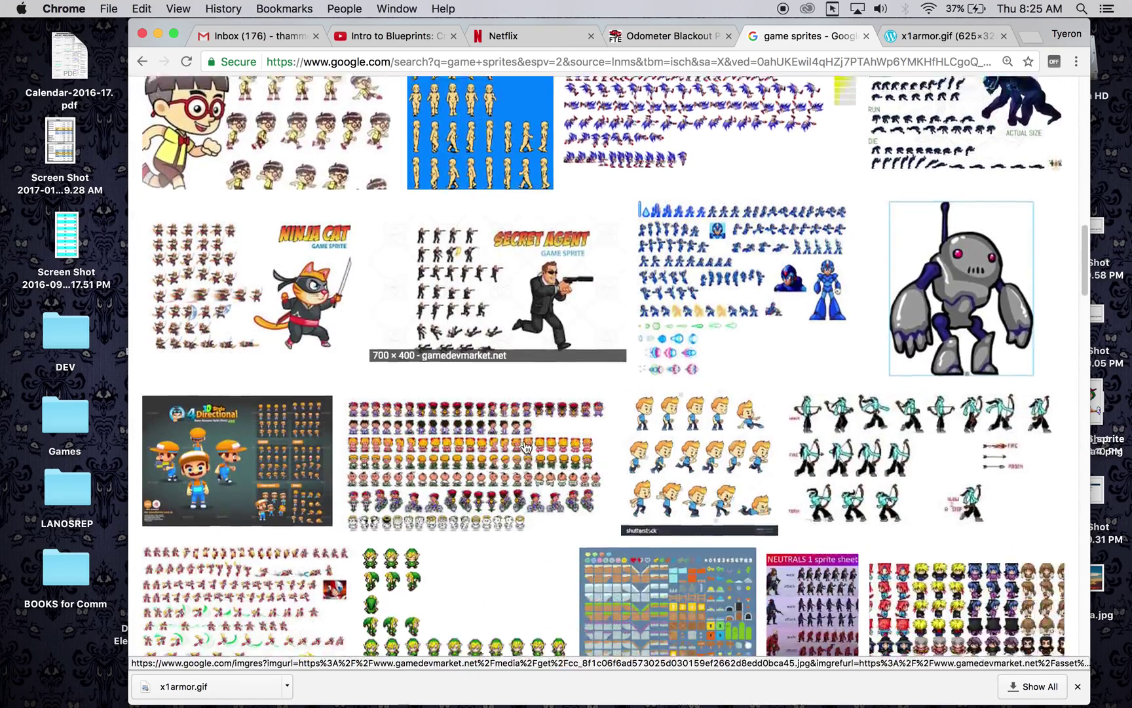
scroll(524, 447, "down", 20)
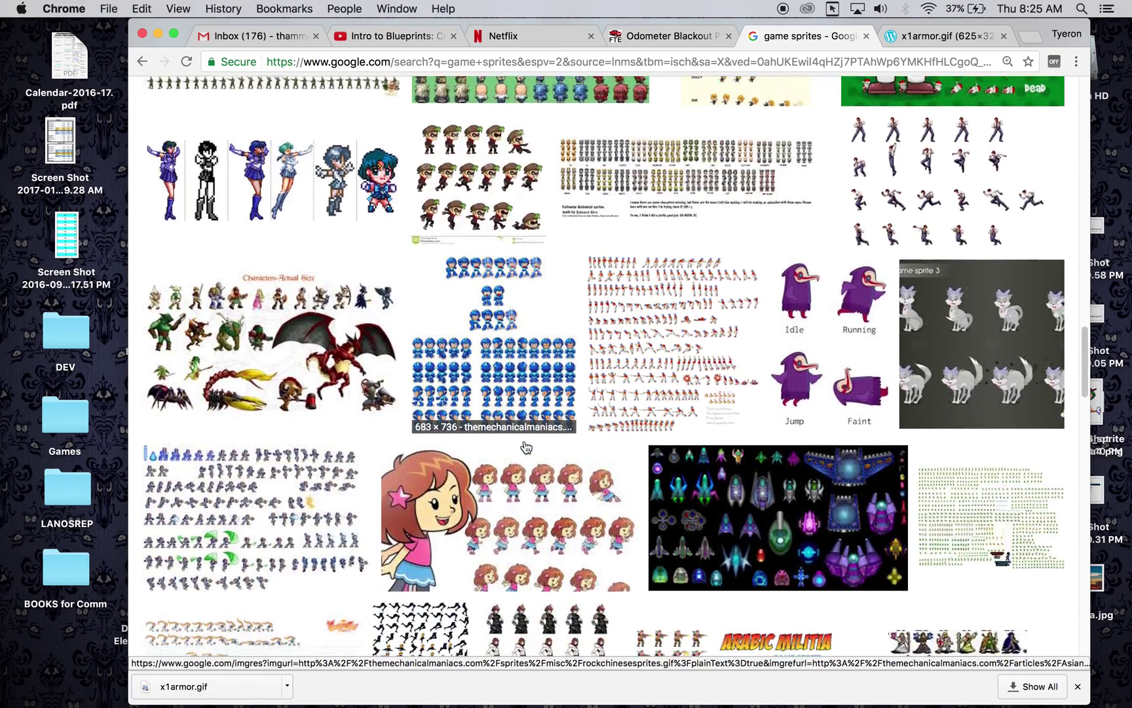
scroll(524, 447, "down", 10)
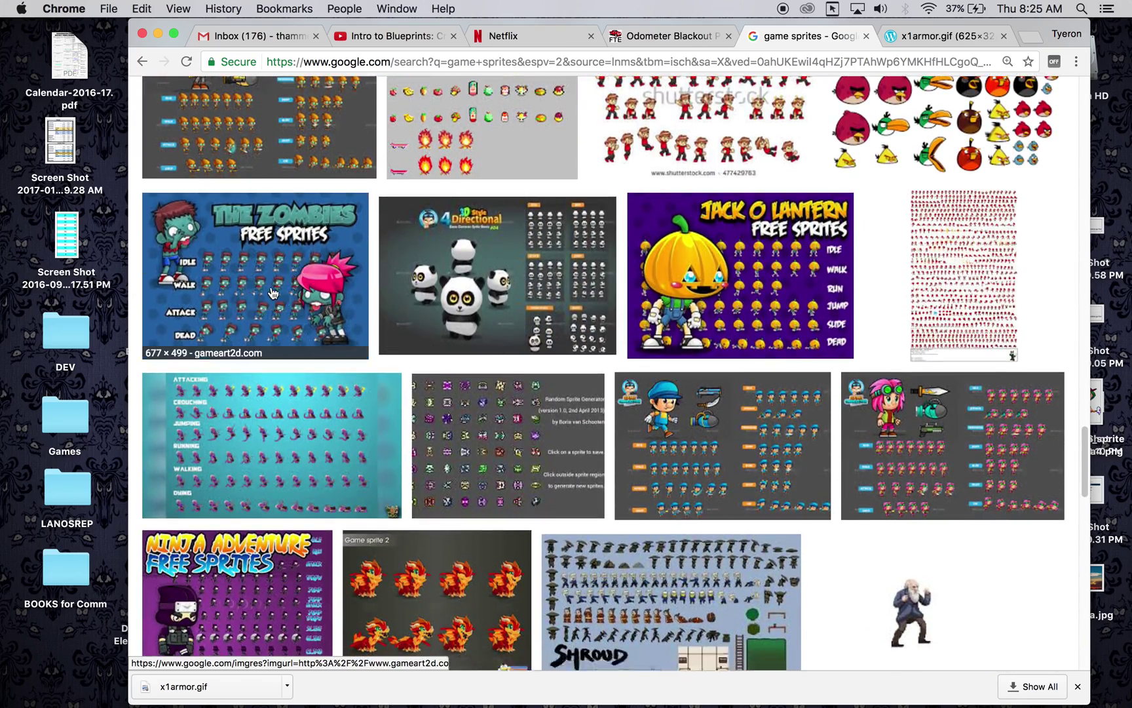
left_click(286, 260)
left_click(777, 353)
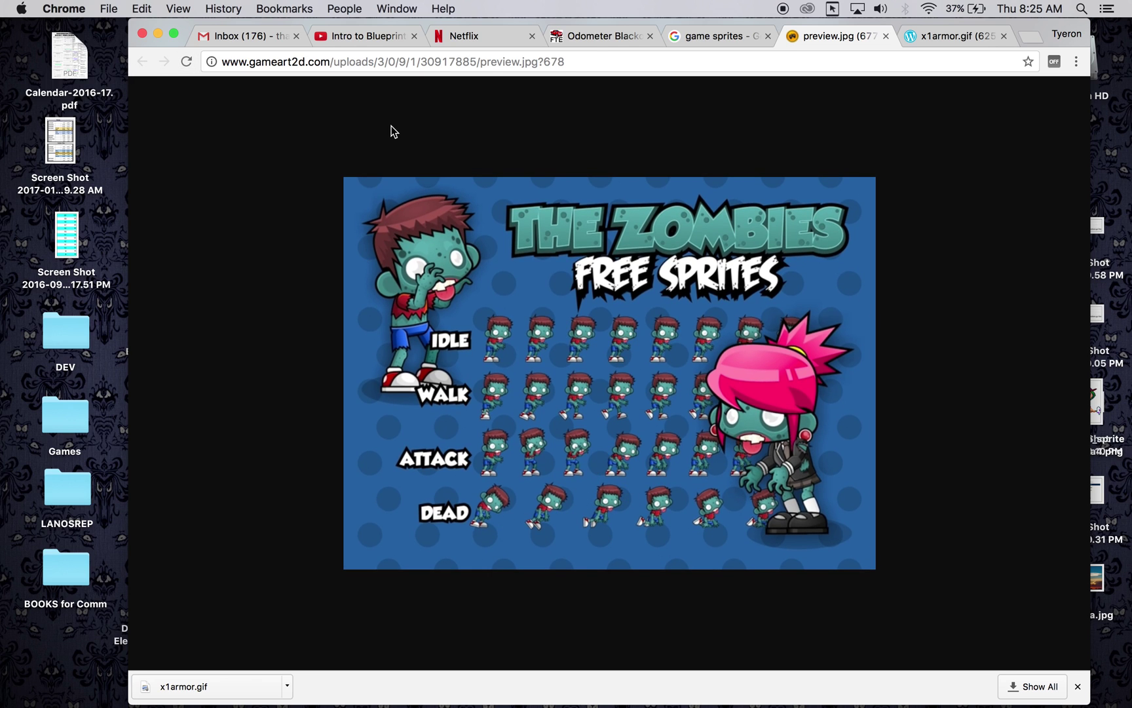
left_click(887, 36)
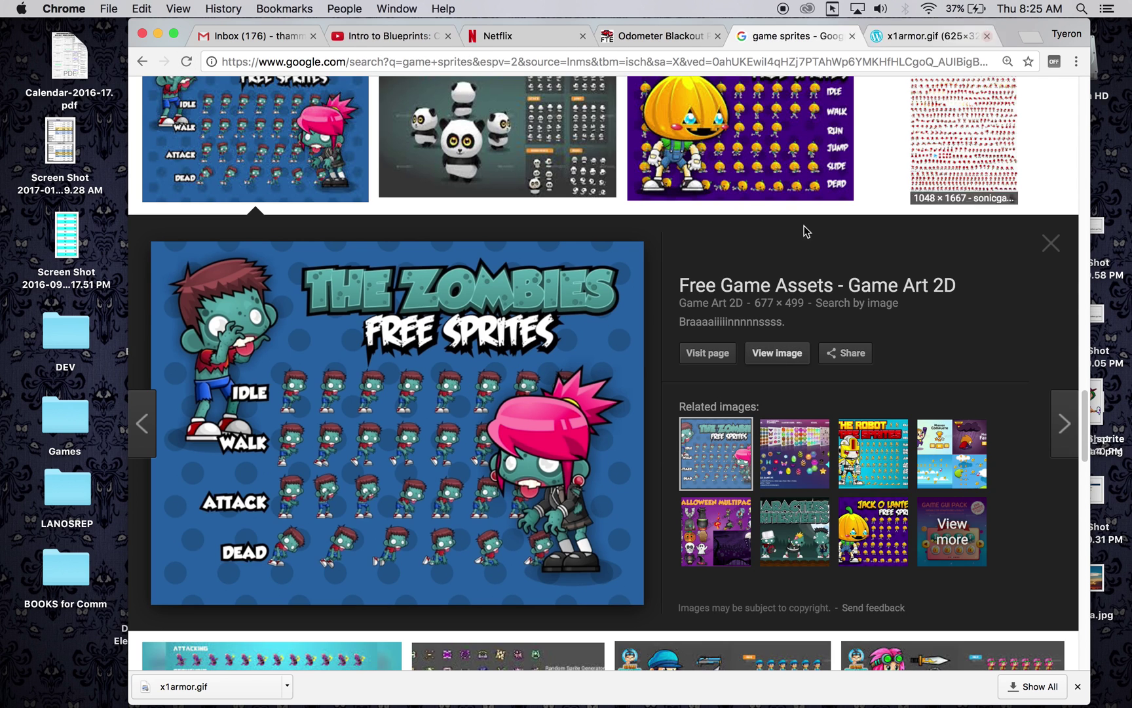
Step: Preview the ninja sprite sheet result at full size, then close it
scroll(675, 452, "down", 6)
scroll(675, 452, "down", 5)
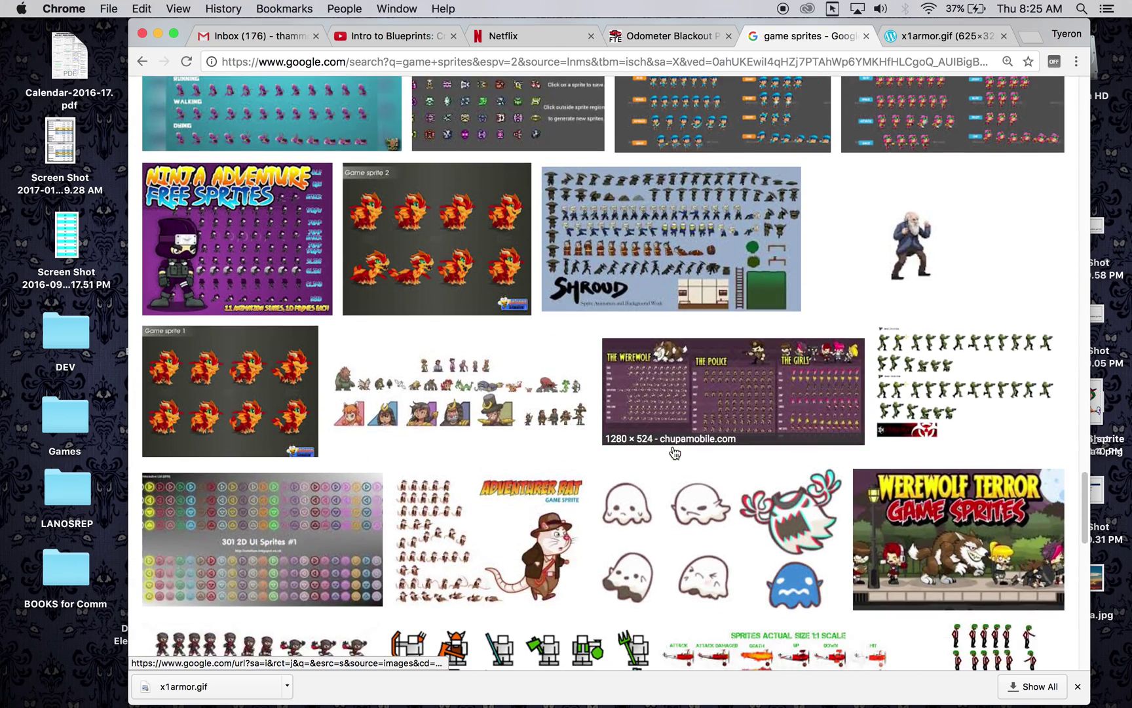
scroll(675, 452, "down", 3)
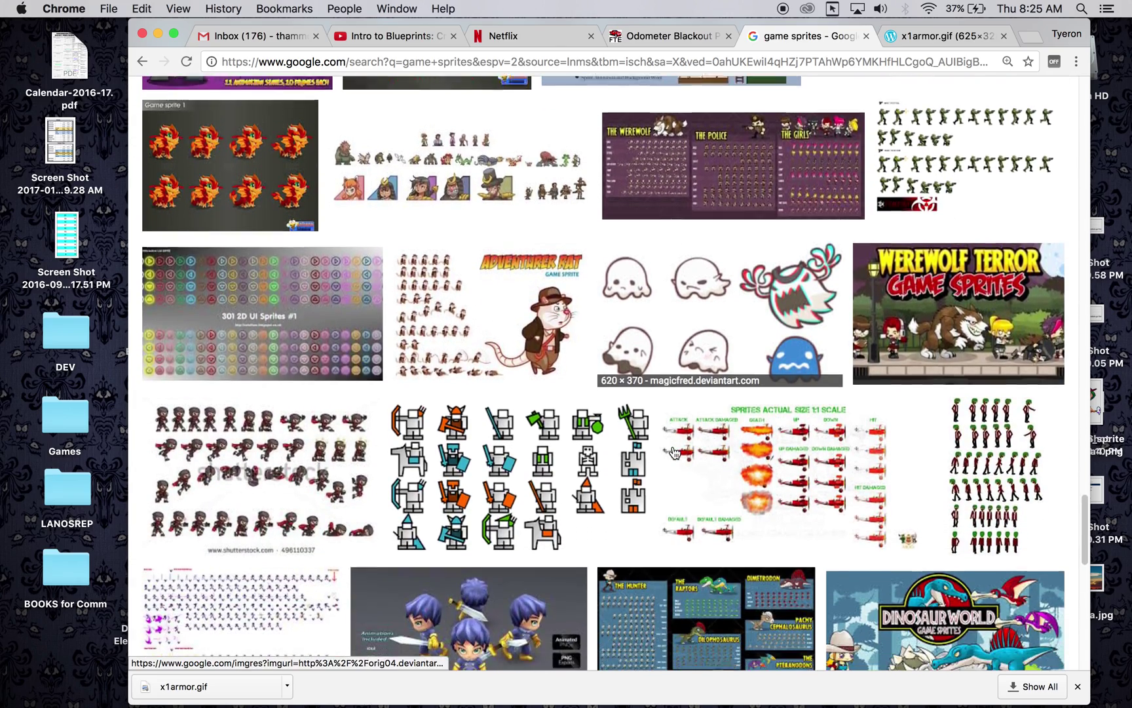
left_click(326, 396)
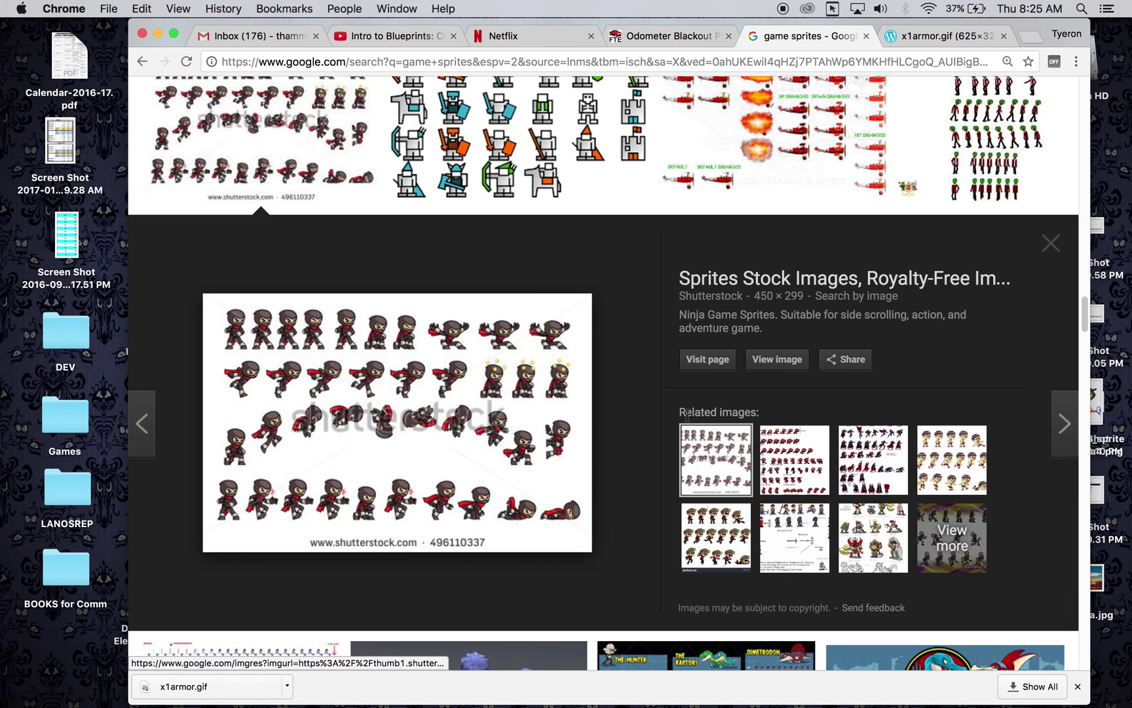
scroll(565, 424, "down", 2)
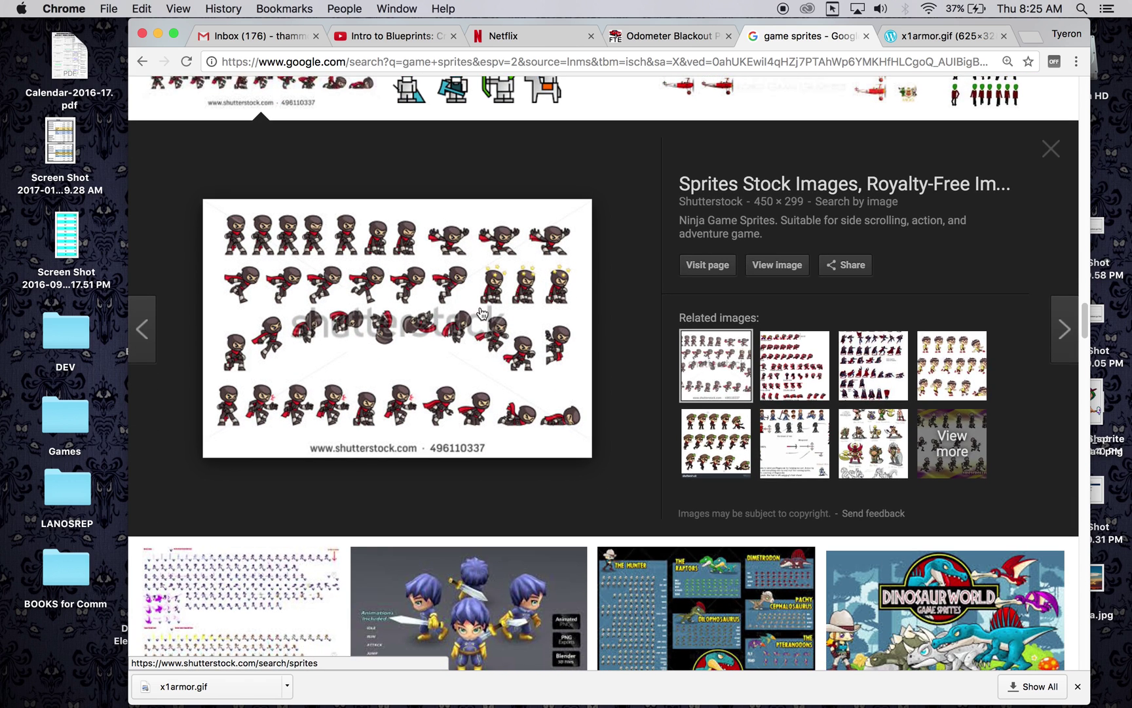
left_click(779, 269)
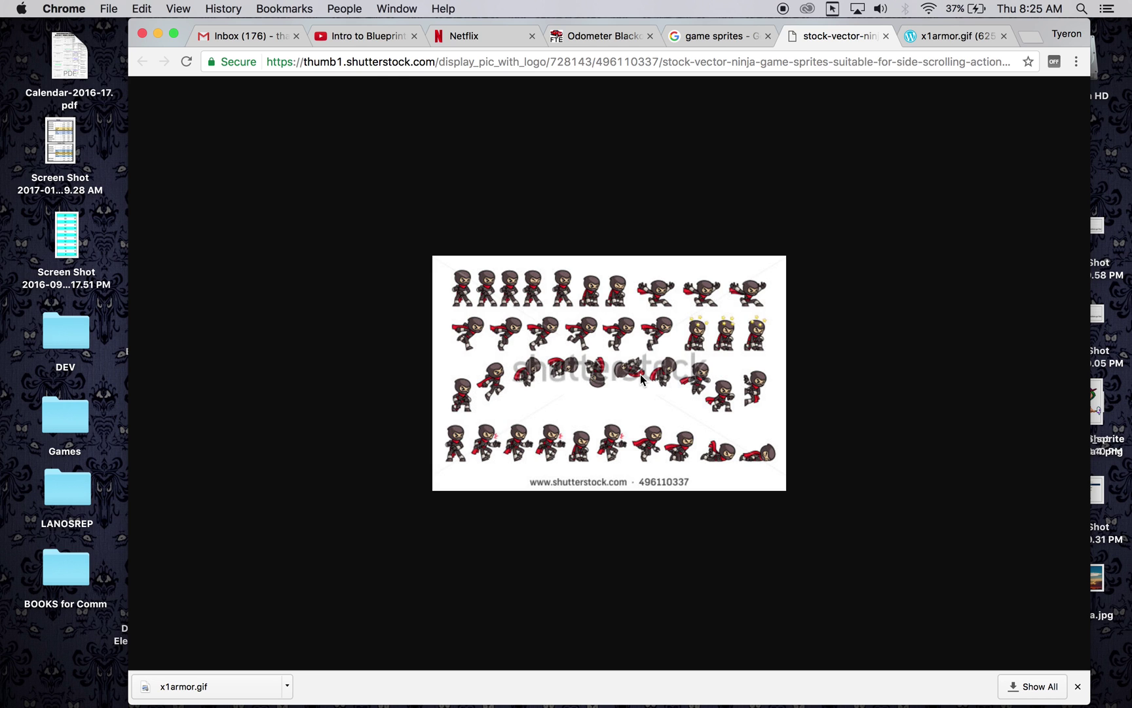
left_click(886, 35)
Step: Preview the x2armor Mega Man sheet, then the first x1armor.gif result
scroll(687, 322, "down", 15)
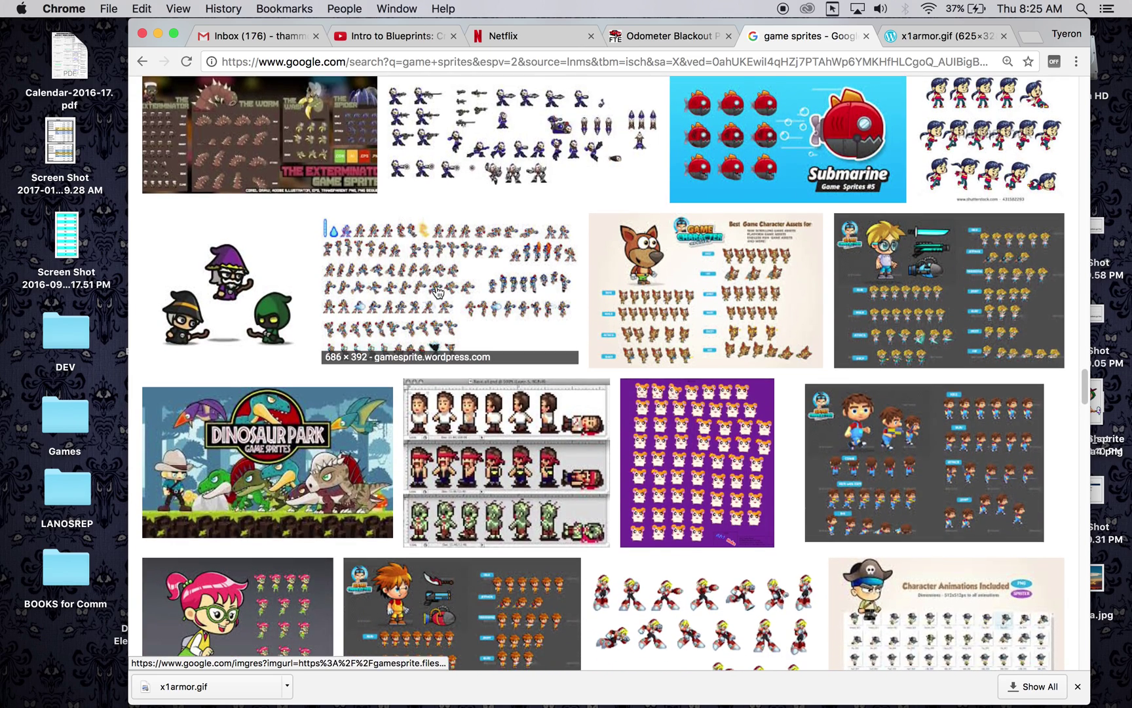
left_click(435, 293)
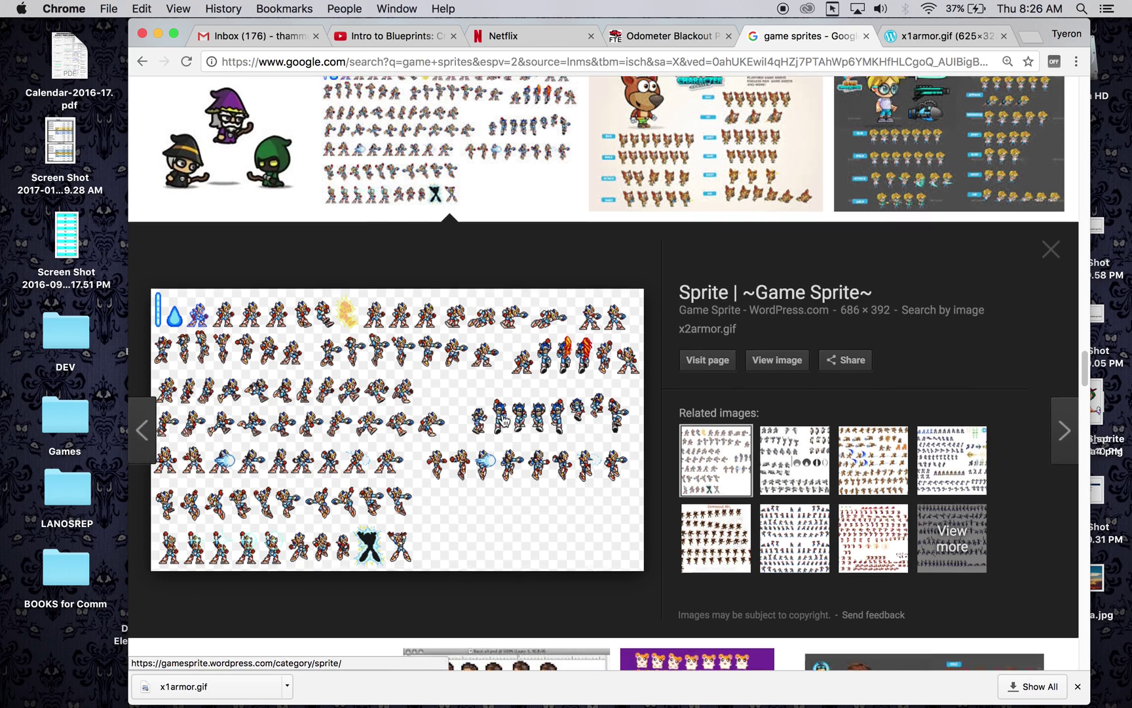
scroll(504, 420, "up", 20)
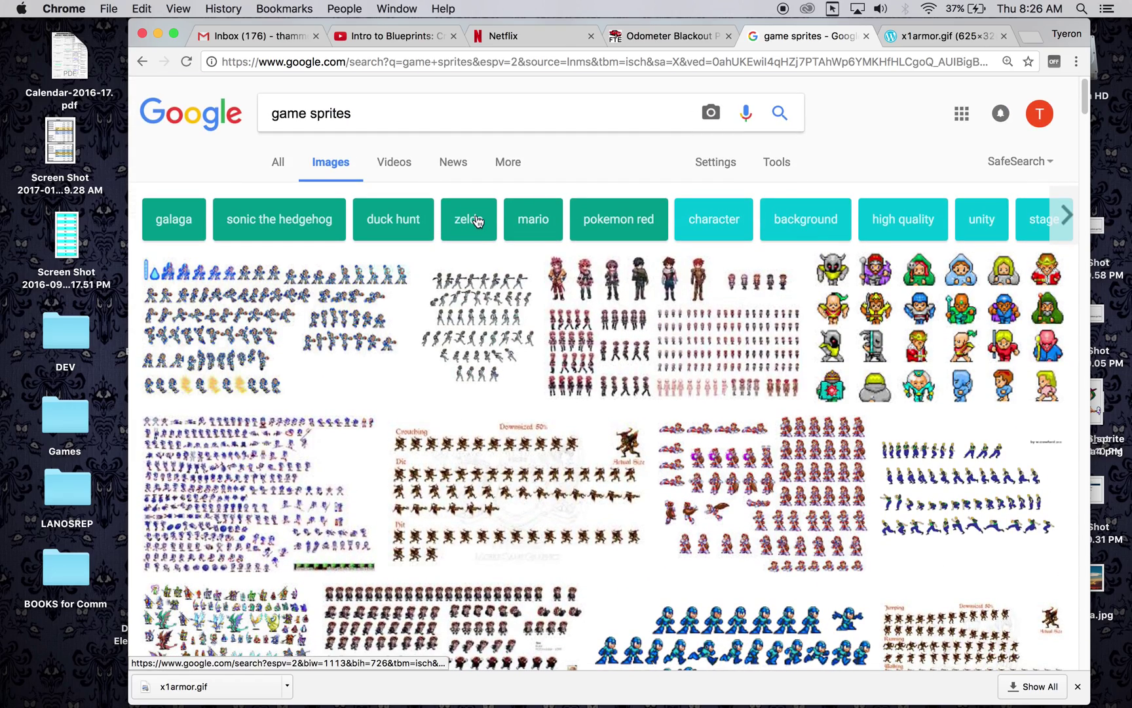
left_click(256, 311)
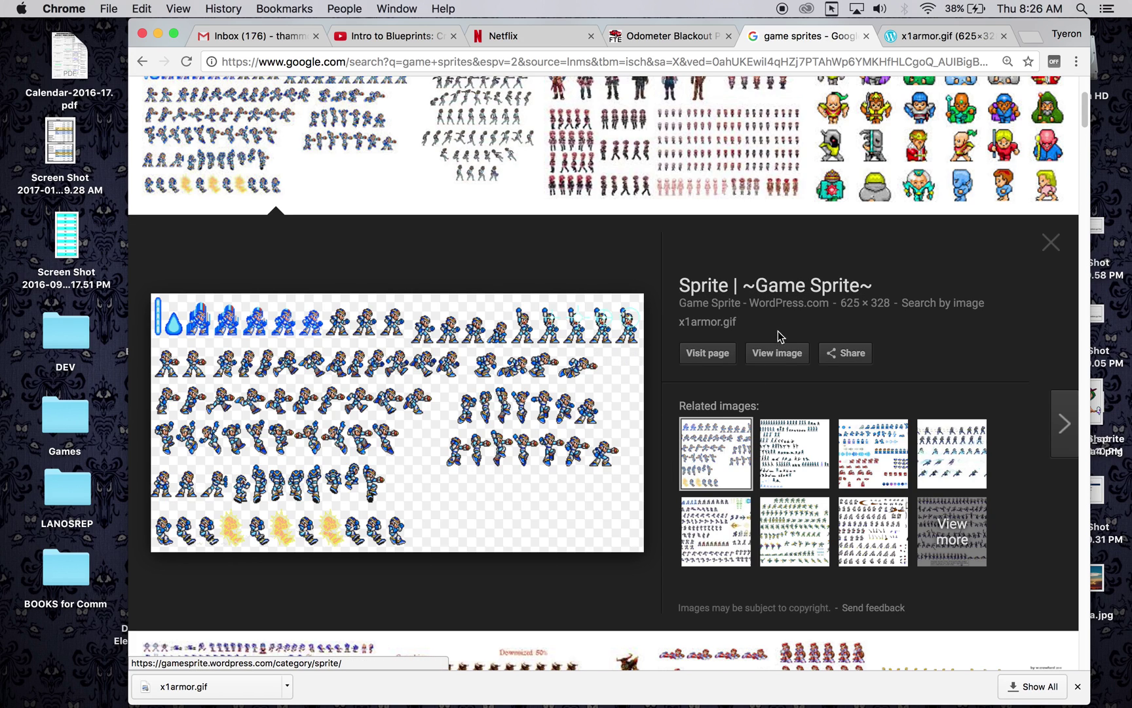
Step: View the full x1armor sheet at 150% and save it to the Desktop as x1armor (1).gif
left_click(768, 355)
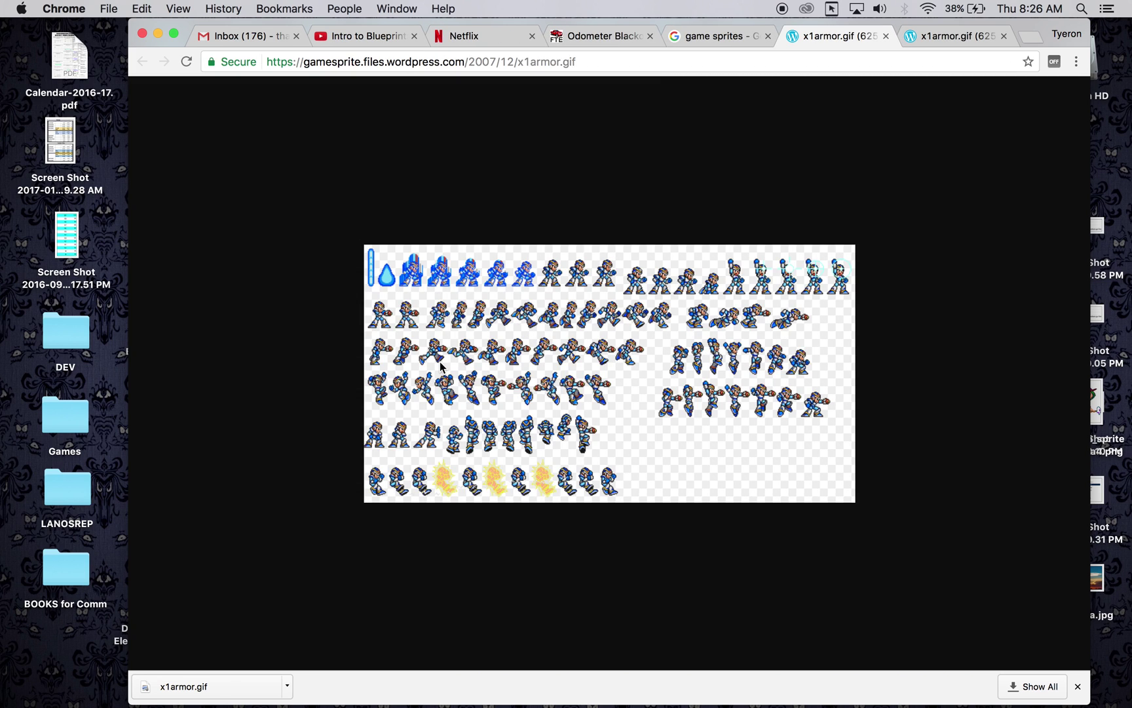
key("super+equal")
key("super+equal")
key("super+equal")
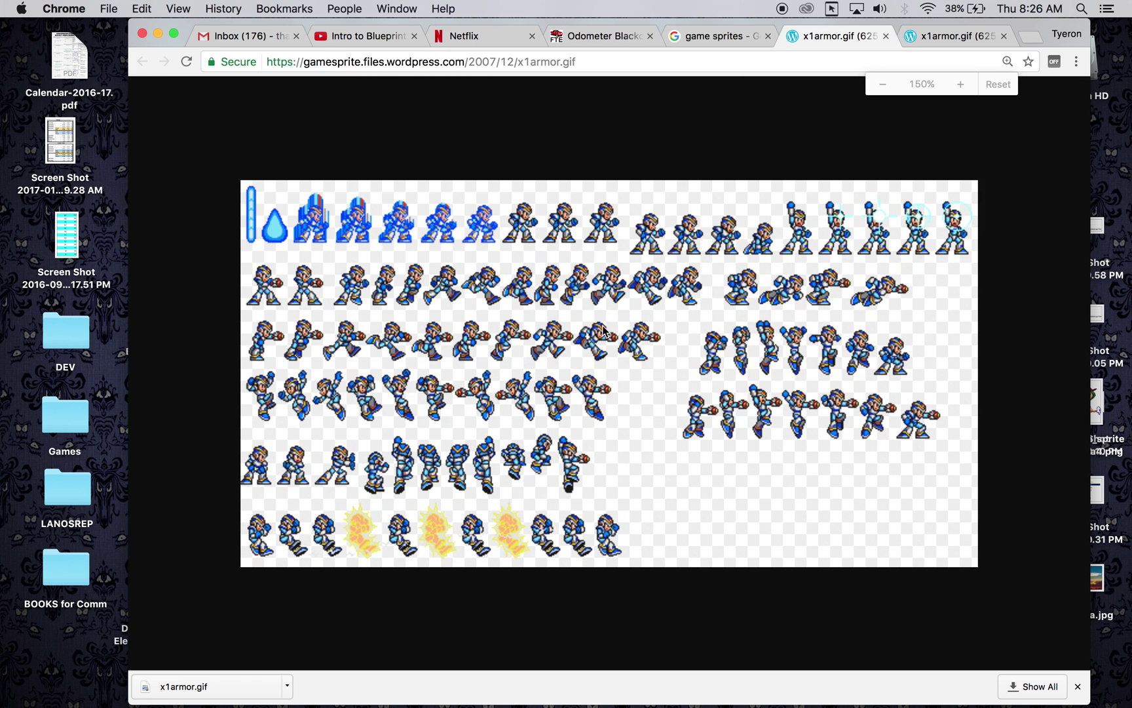
right_click(614, 315)
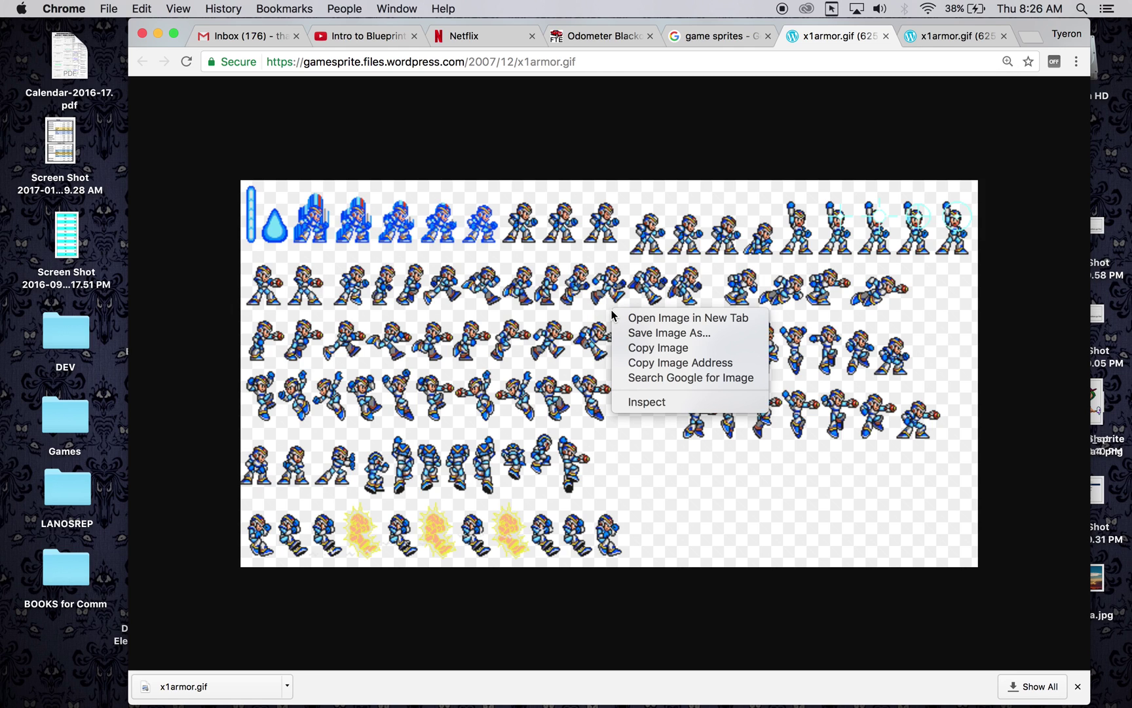
left_click(661, 332)
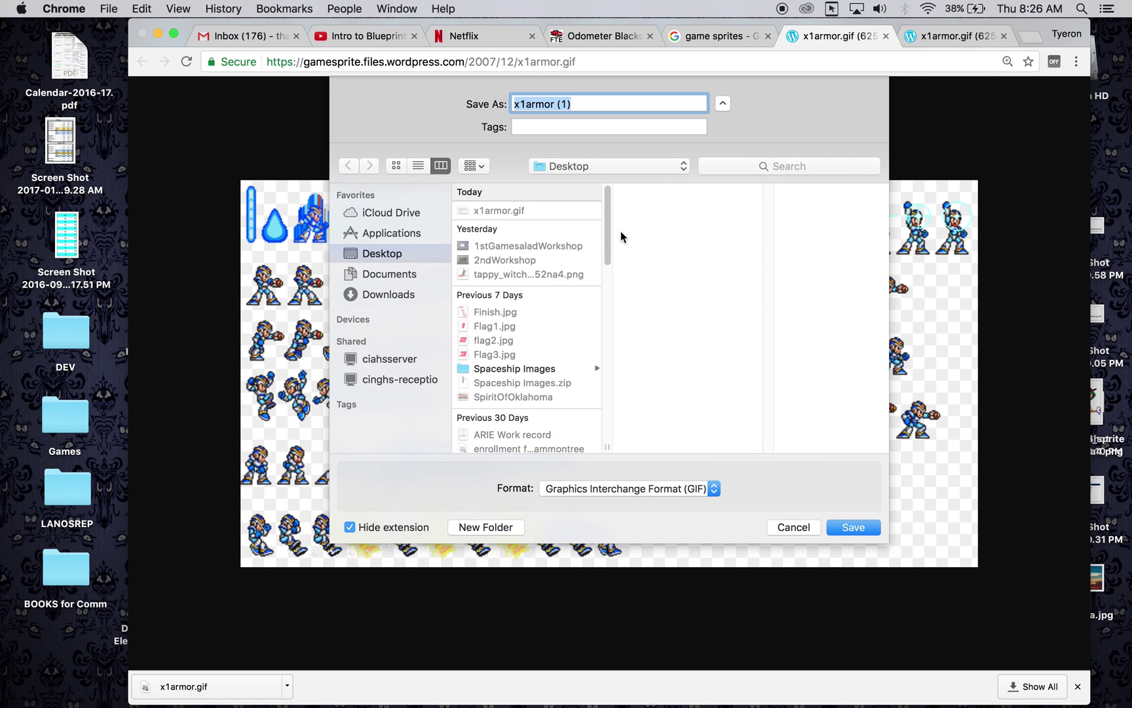
left_click(854, 529)
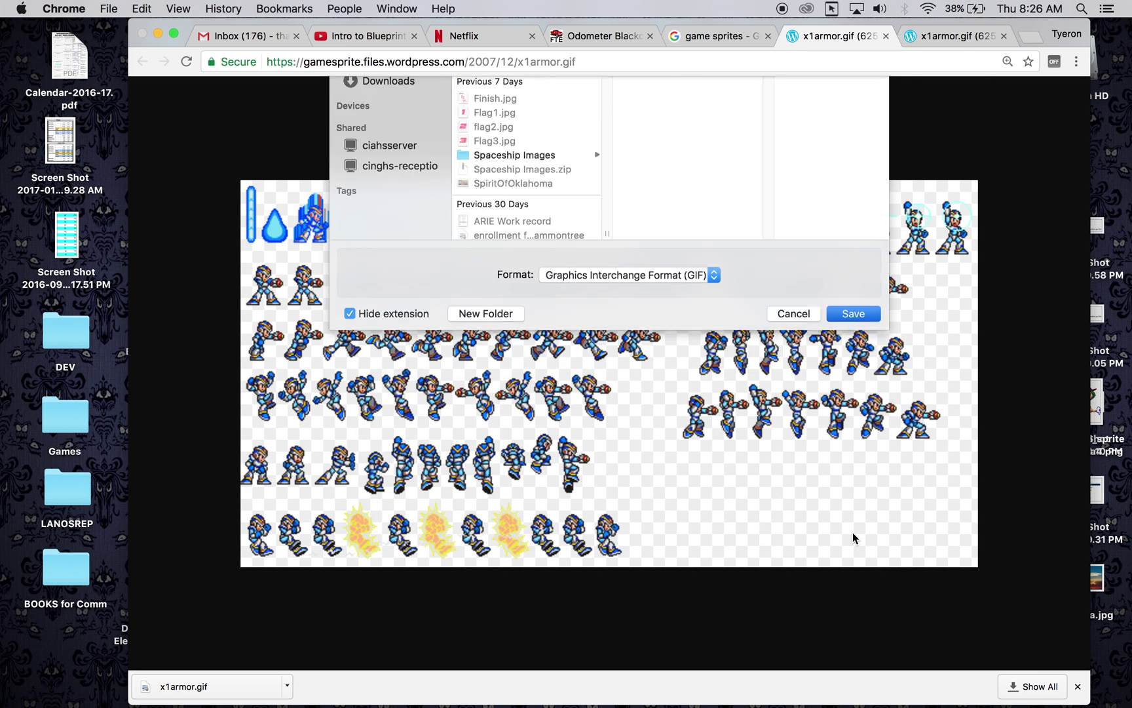
Step: Minimize Chrome and move the GameSalad start window up and to the left
left_click(157, 35)
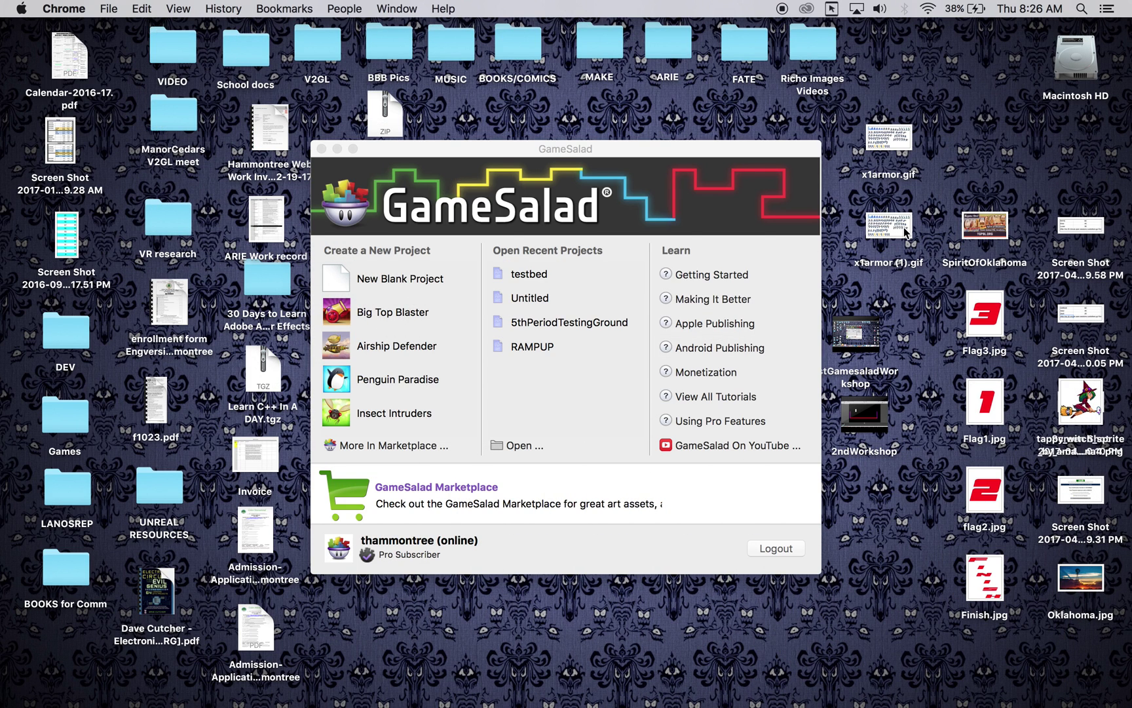
left_click_drag(683, 152, 712, 378)
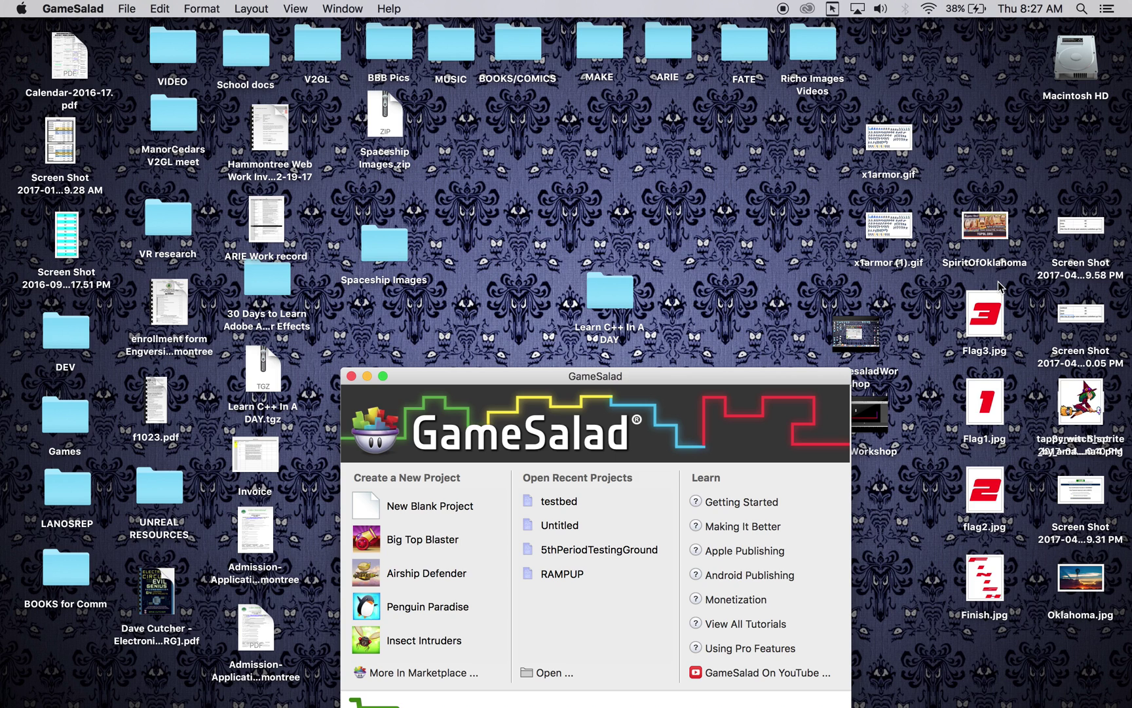
mouse_move(834, 329)
left_click_drag(741, 378, 700, 318)
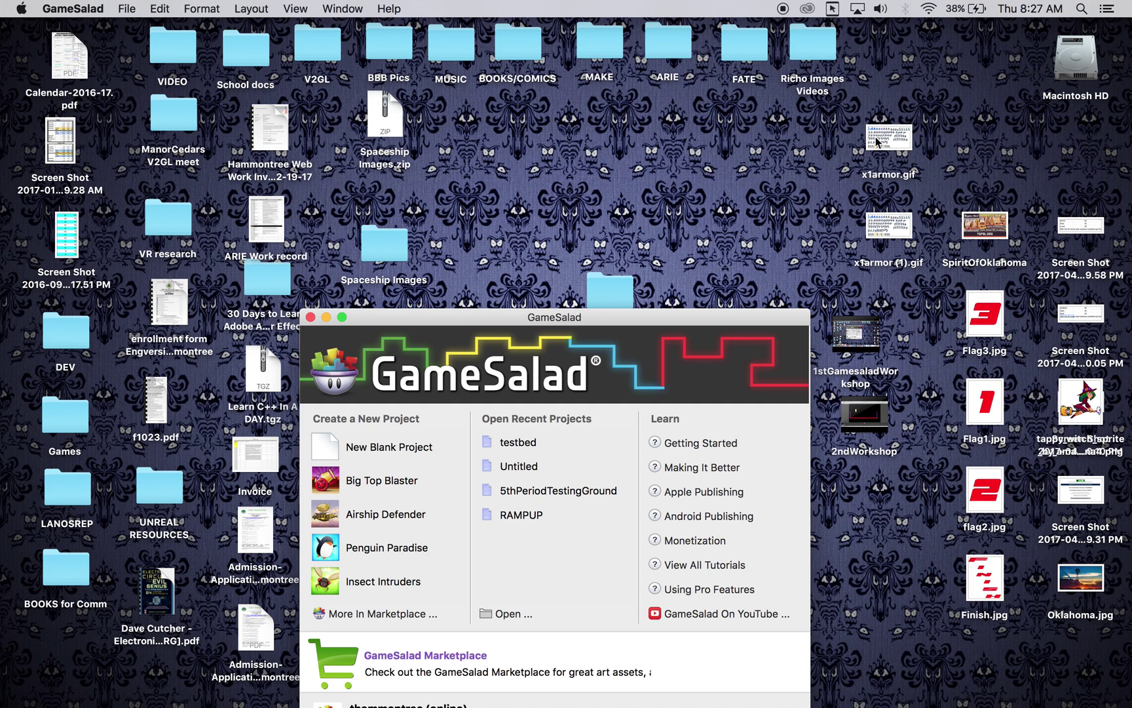
Step: Move x1armor.gif beside the MAKE folder and show its Open With app list
left_click_drag(878, 141, 616, 121)
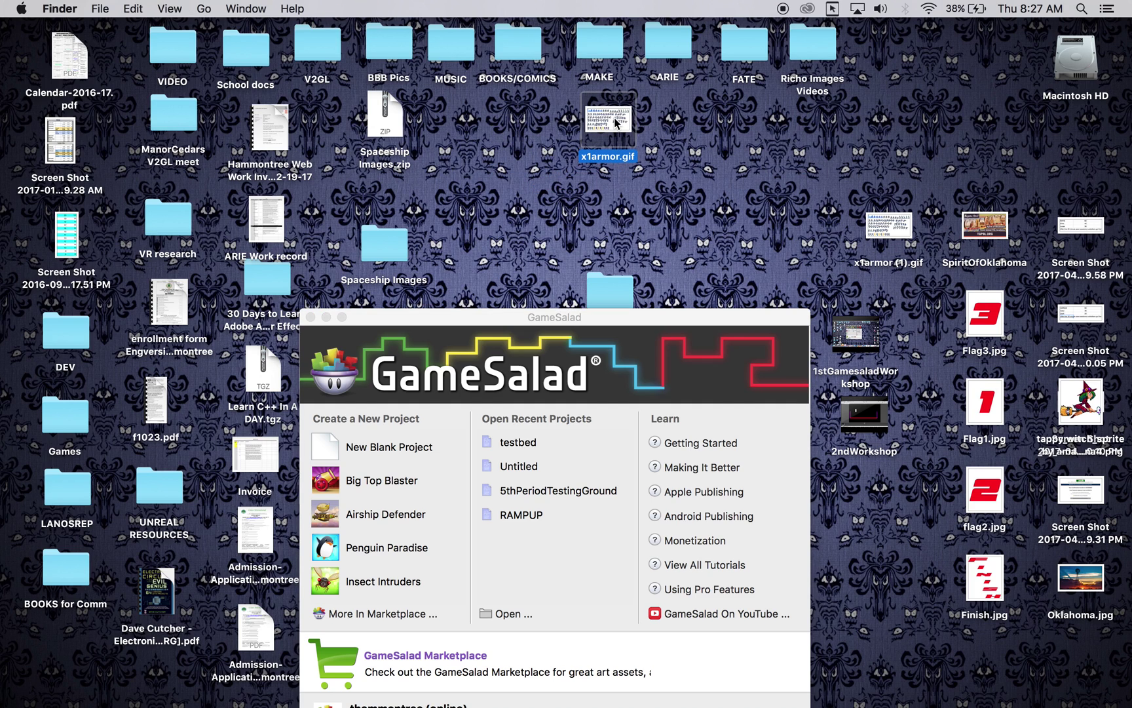
right_click(616, 122)
mouse_move(644, 143)
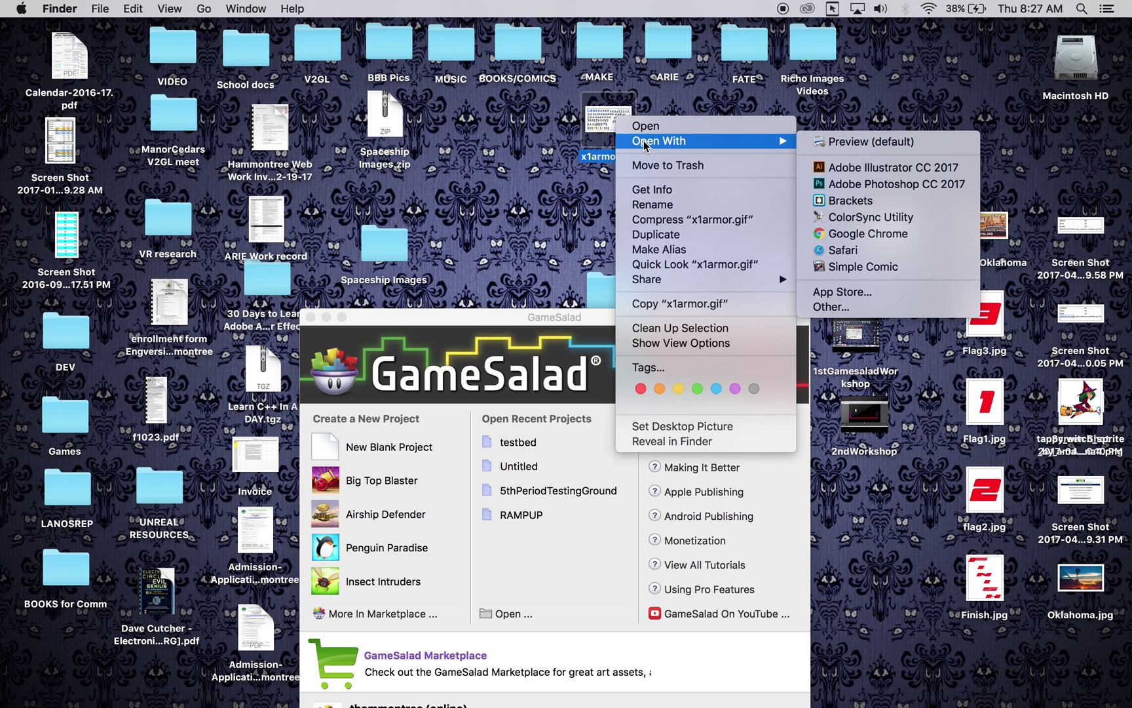
Step: Open x1armor.gif in Adobe Photoshop CC 2017 and zoom to 400%
left_click(876, 190)
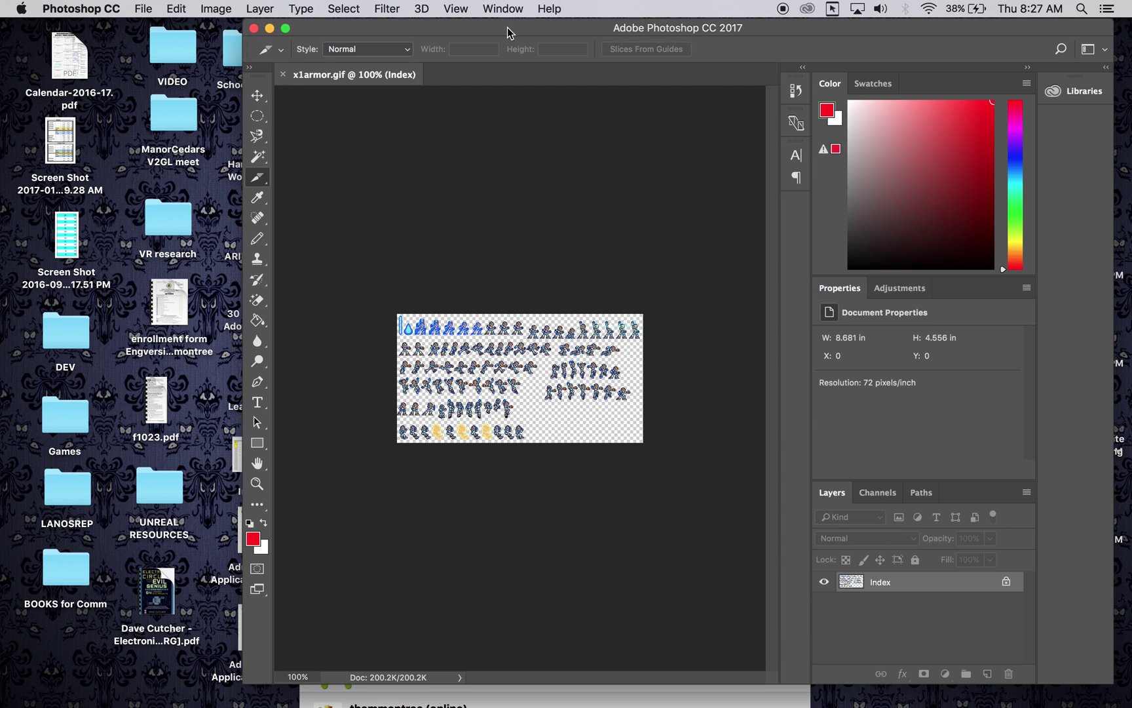
left_click_drag(508, 33, 451, 27)
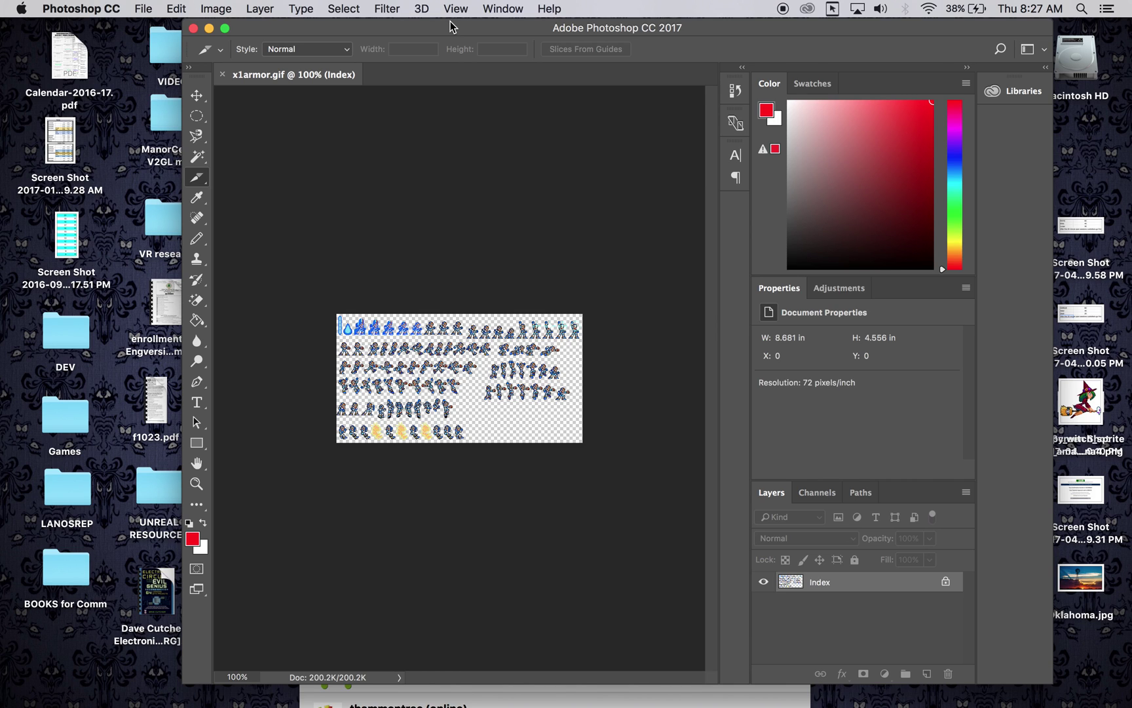
key("super+plus")
key("super+plus")
key("super+plus")
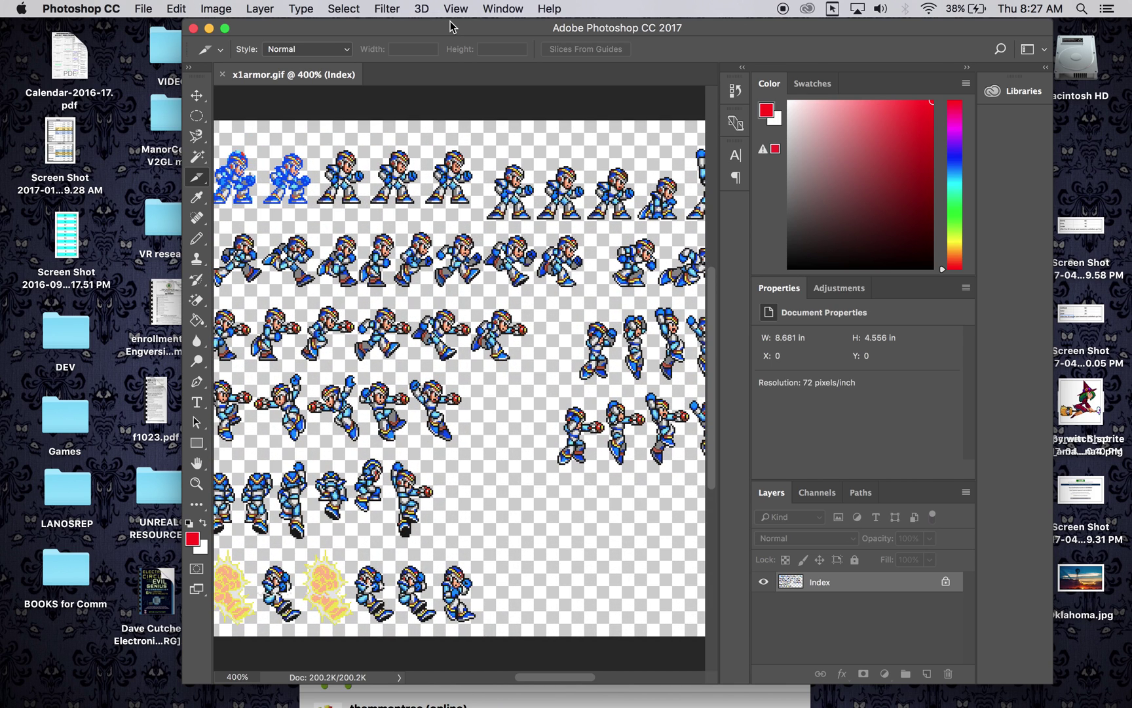
Step: Widen the Photoshop window on both sides to reveal more of the sprite sheet
left_click_drag(1052, 470, 1129, 478)
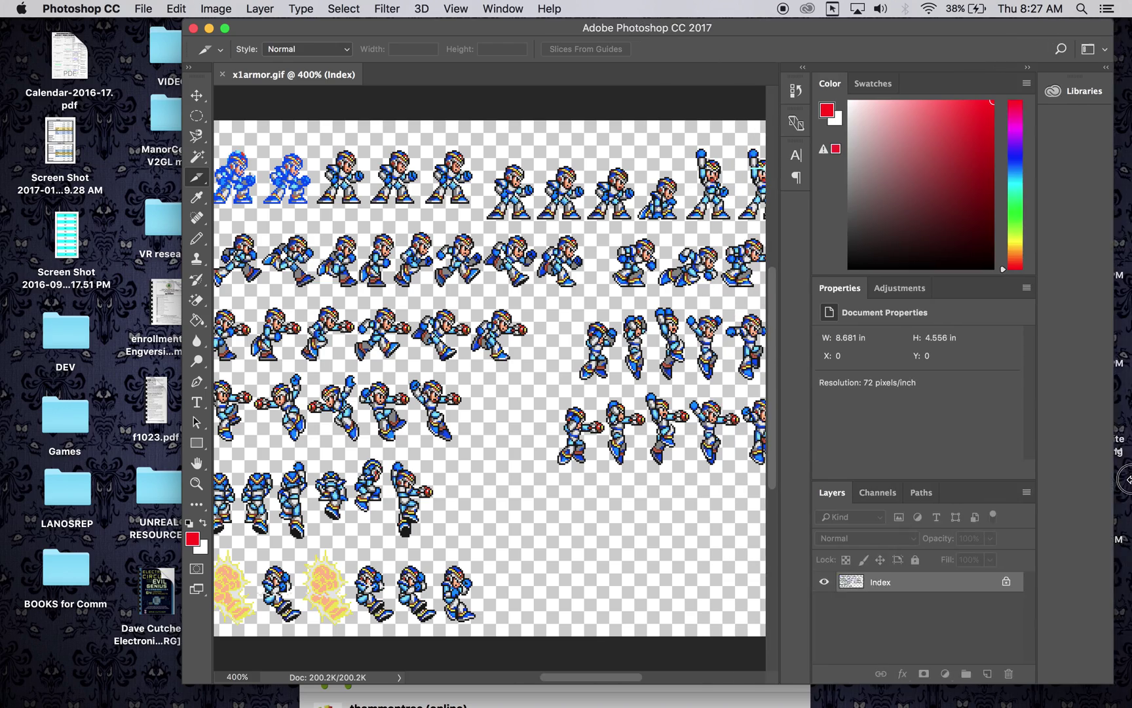
scroll(403, 444, "left", 5)
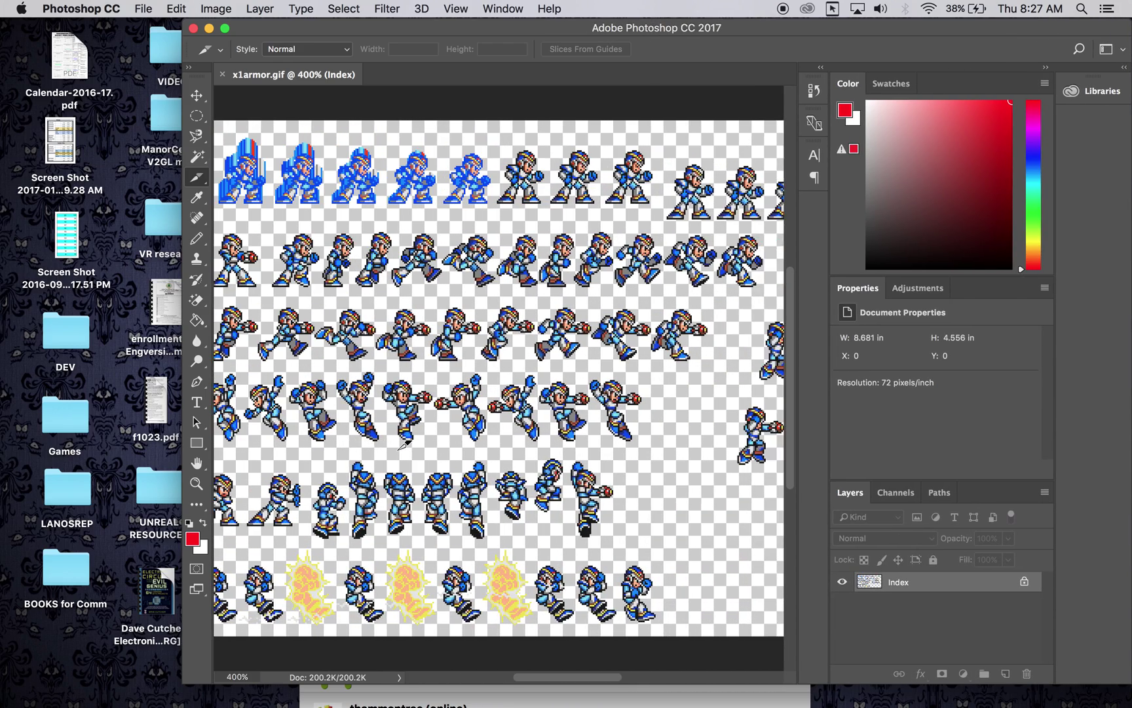
scroll(405, 445, "left", 2)
scroll(404, 445, "right", 1)
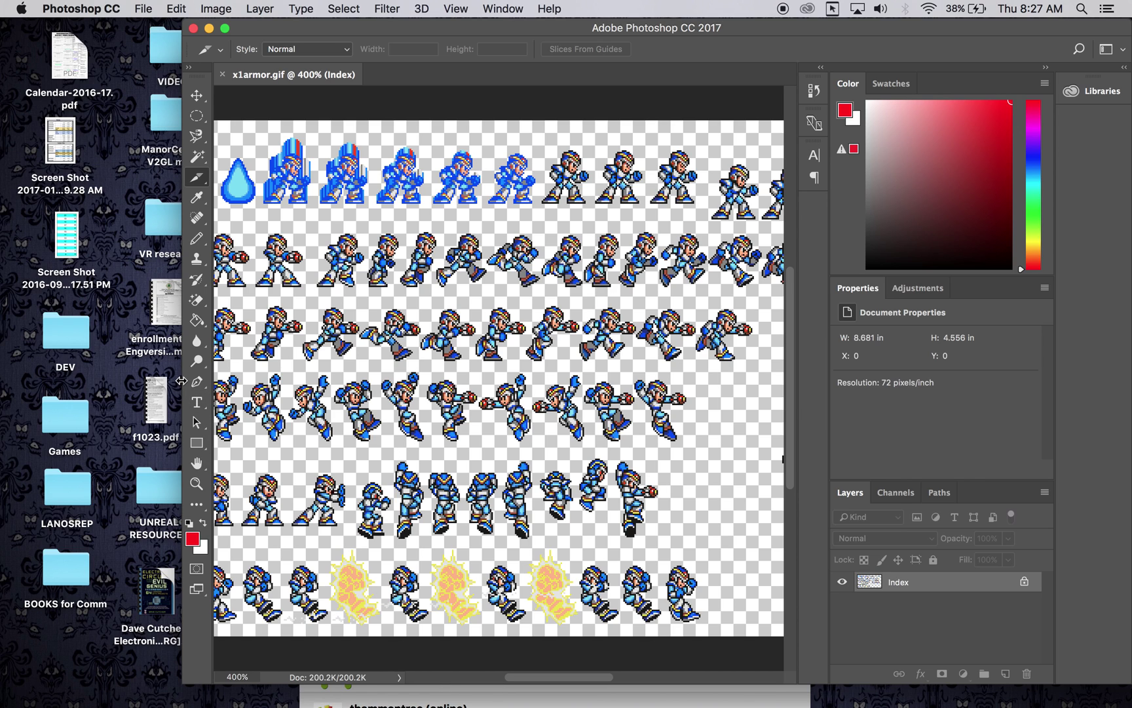
left_click_drag(183, 374, 37, 370)
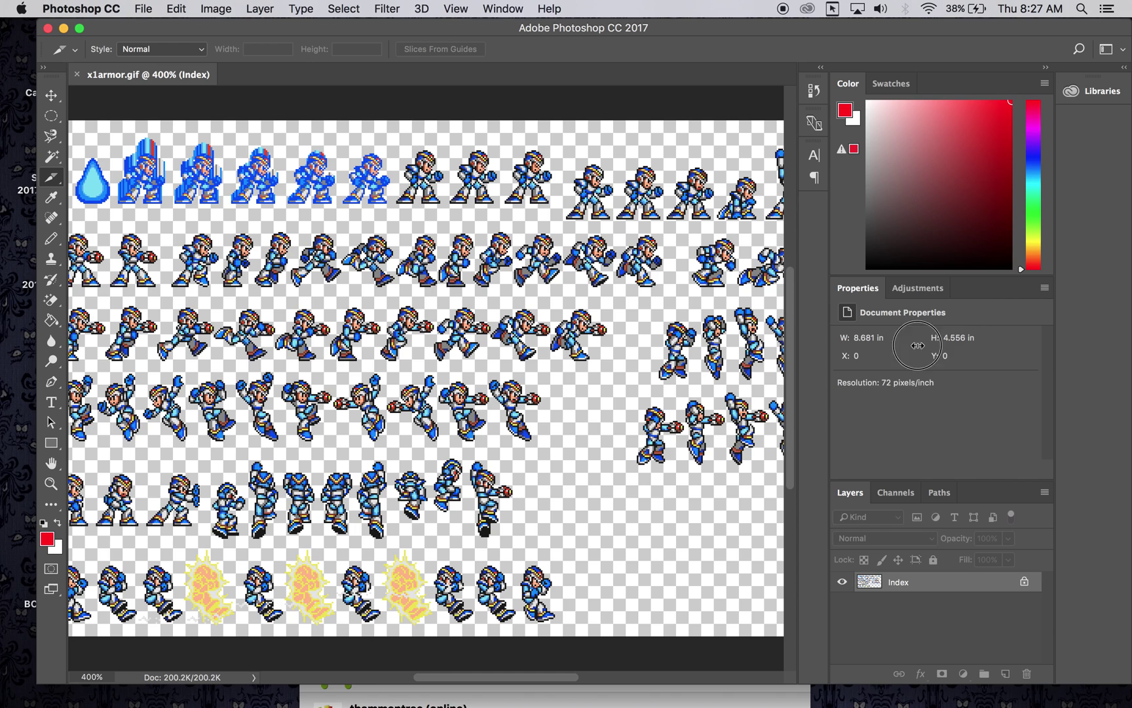
scroll(536, 313, "left", 3)
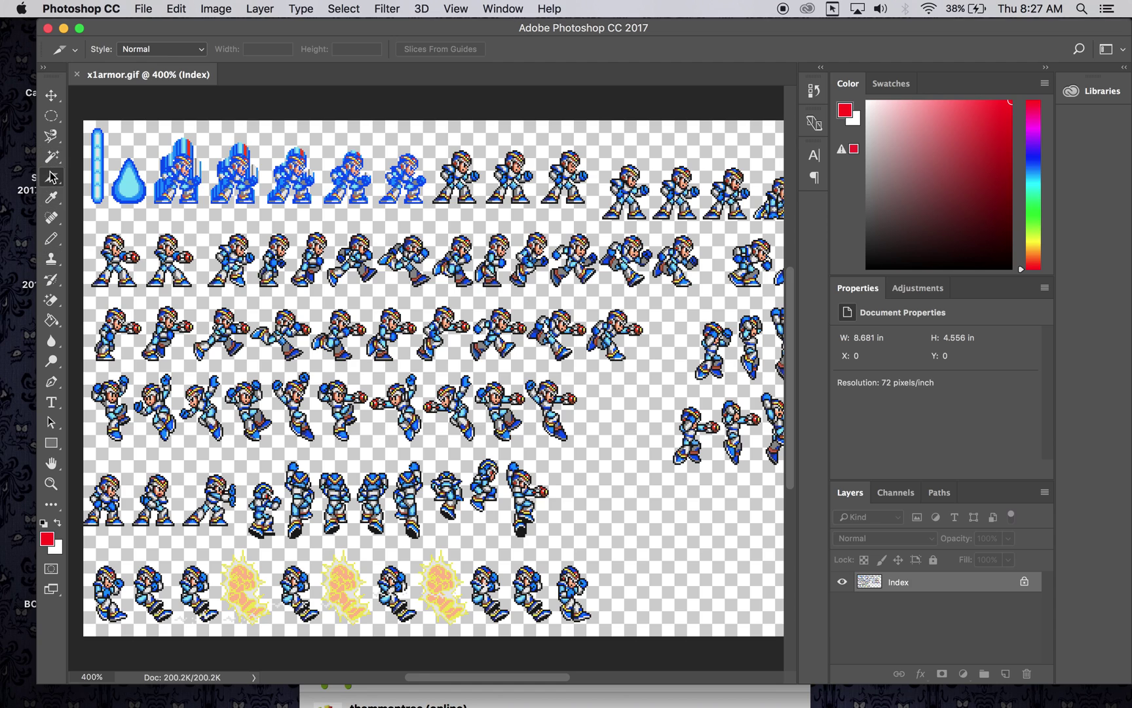
left_click_drag(52, 177, 90, 177)
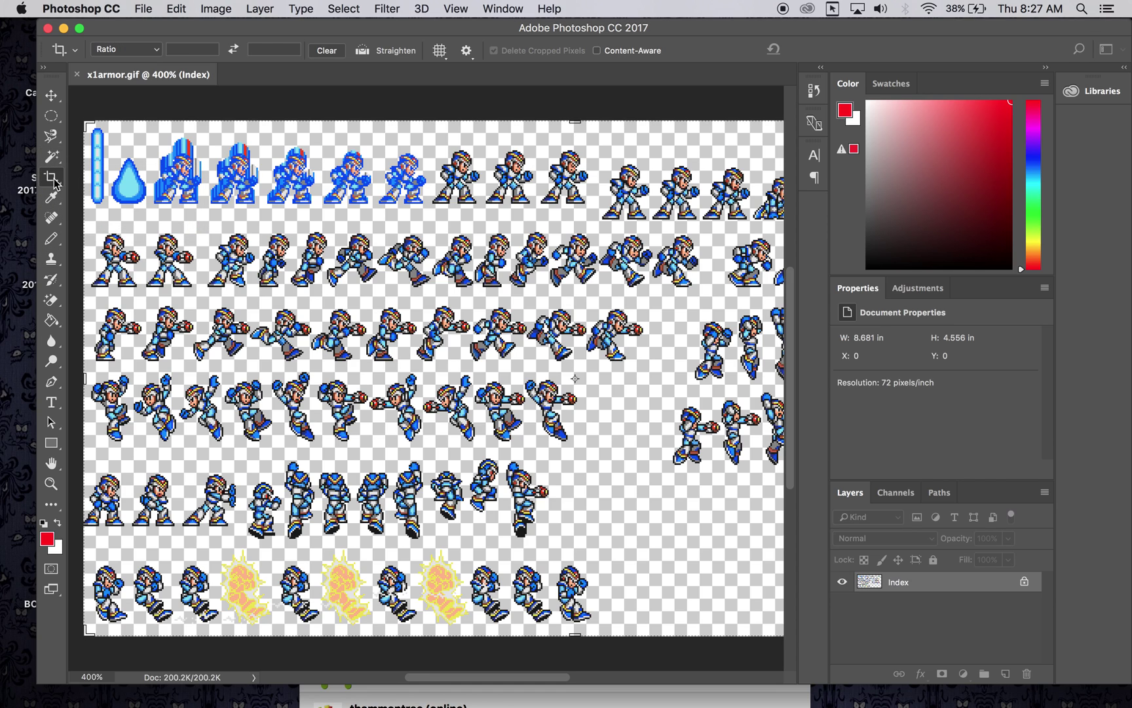
left_click_drag(53, 180, 113, 206)
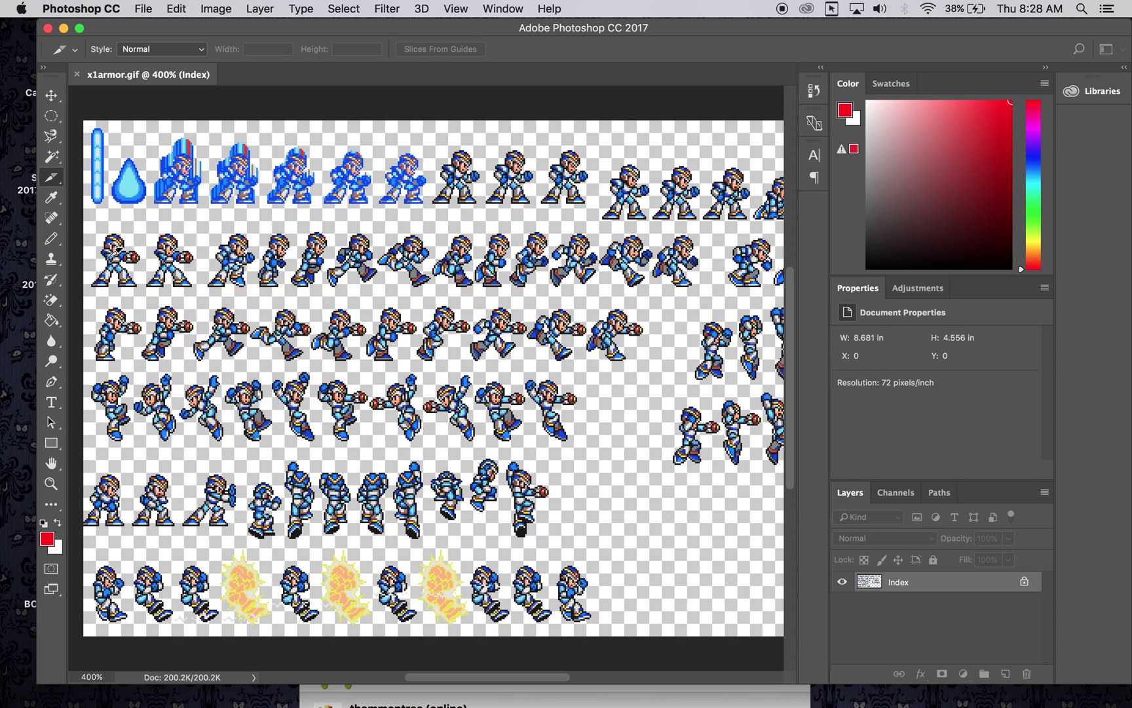
scroll(273, 287, "right", 2)
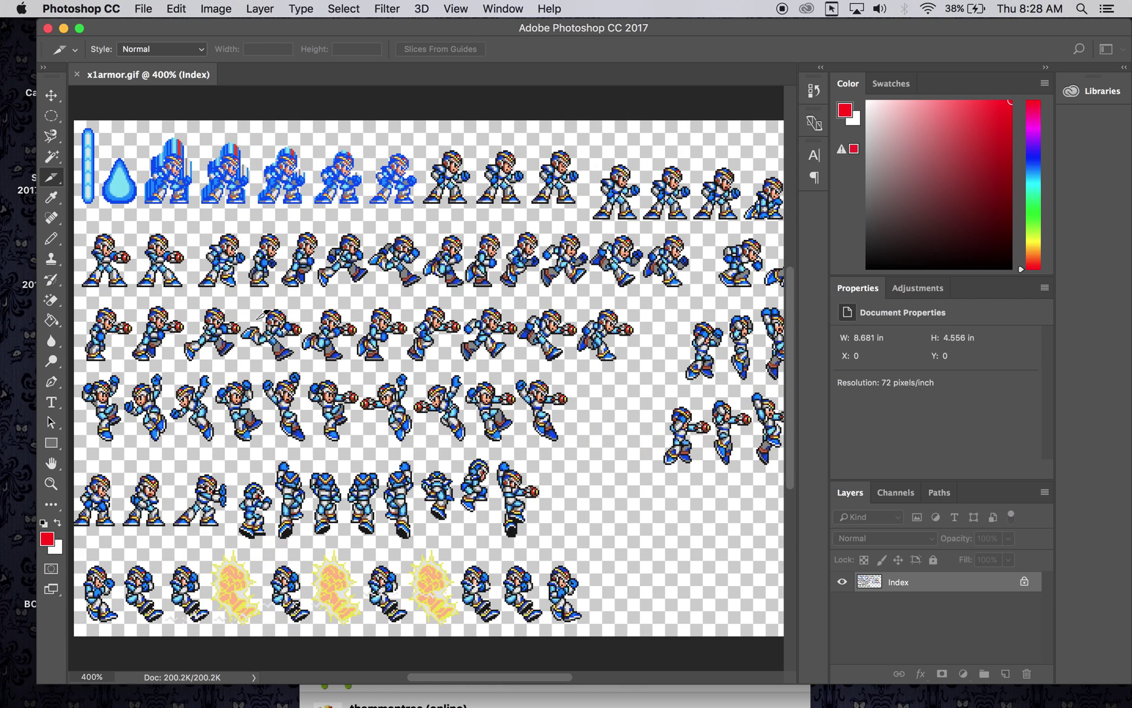
scroll(243, 326, "right", 4)
scroll(244, 326, "right", 15)
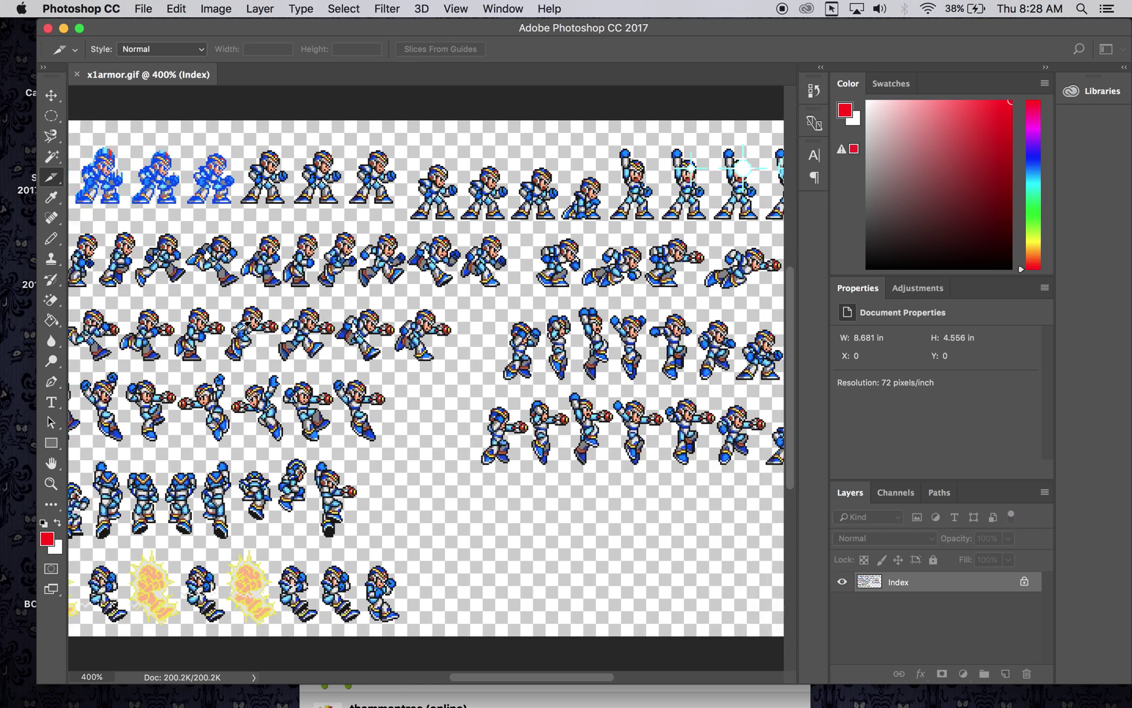
scroll(244, 325, "right", 5)
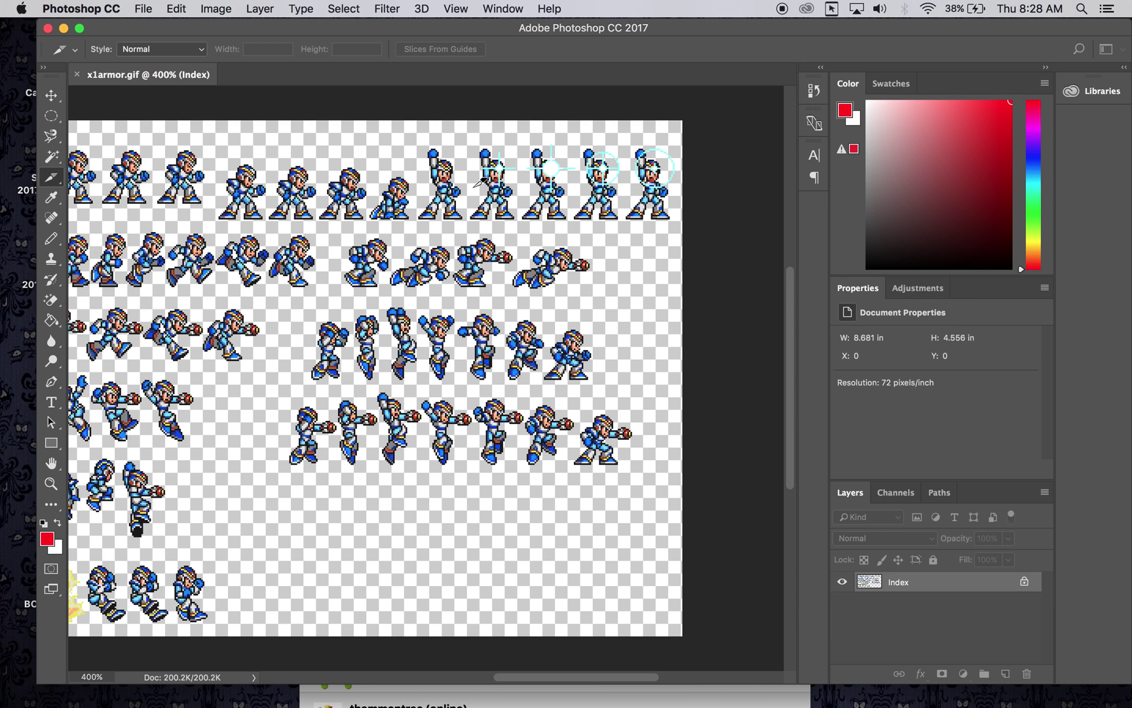
scroll(524, 187, "left", 10)
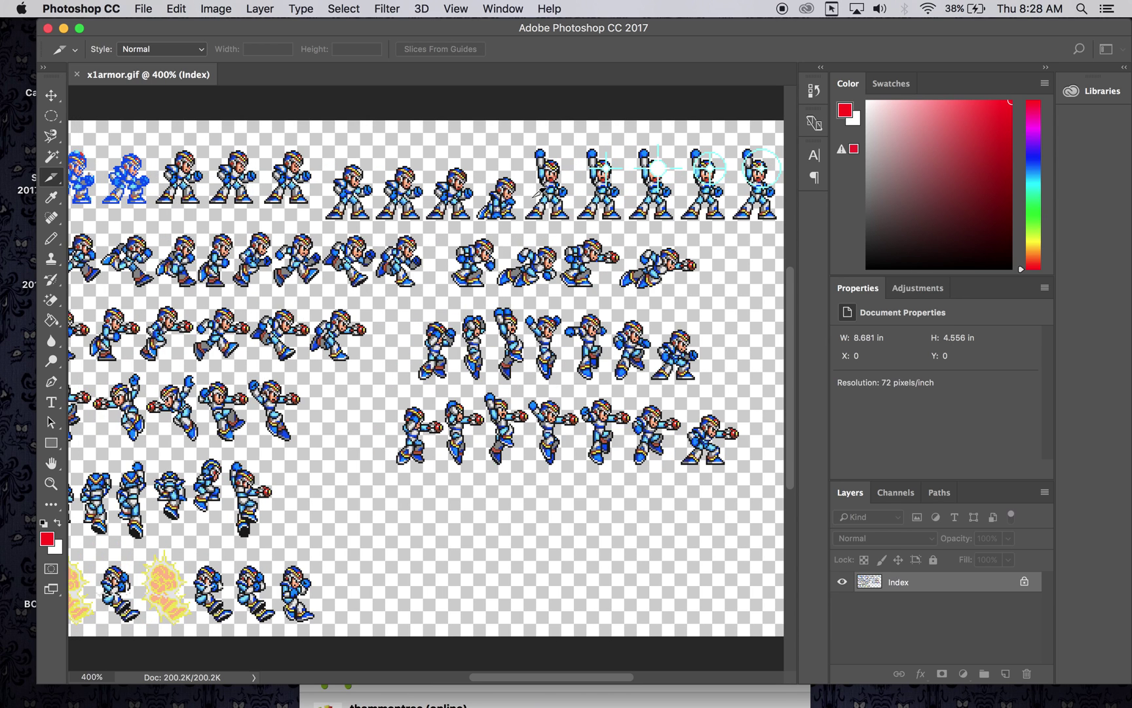
scroll(539, 191, "left", 6)
scroll(422, 172, "left", 2)
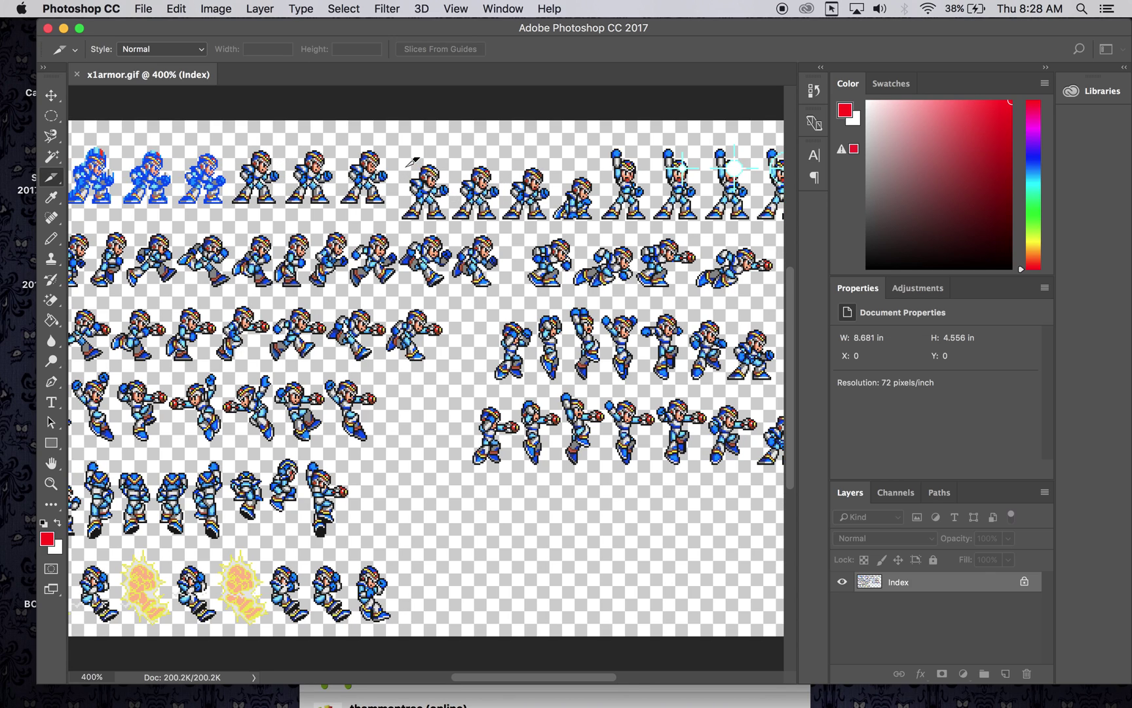
Step: Draw a user slice around the standing Mega Man sprite in the top row
left_click_drag(401, 164, 458, 216)
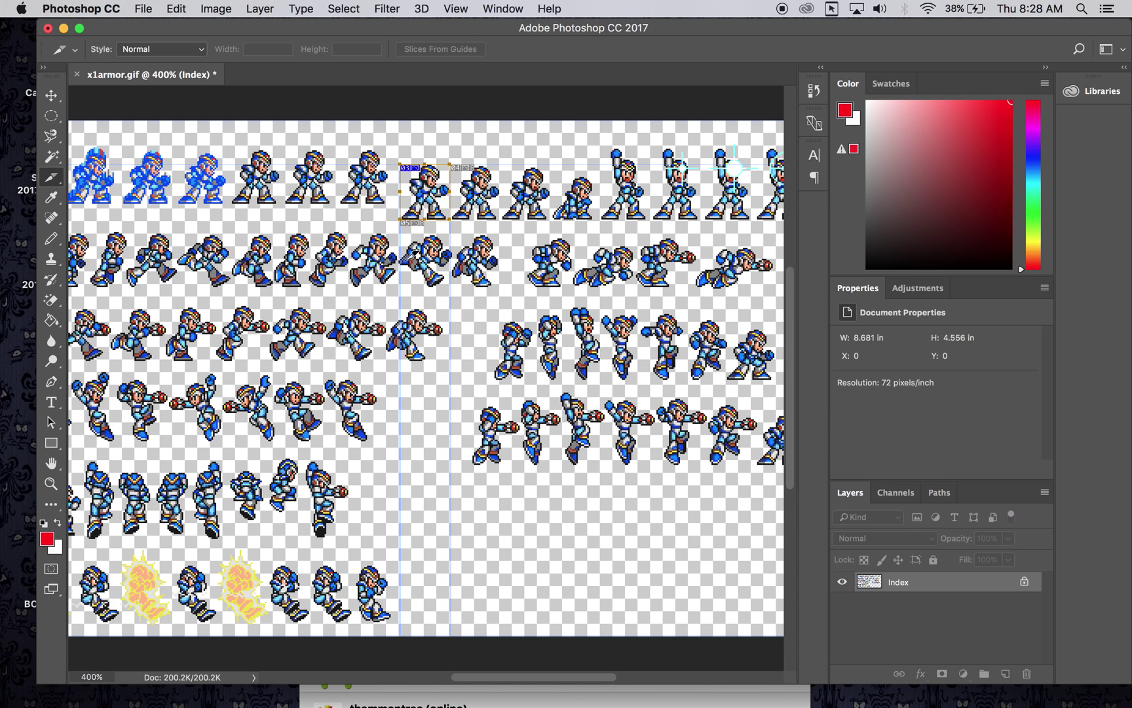
scroll(413, 287, "left", 3)
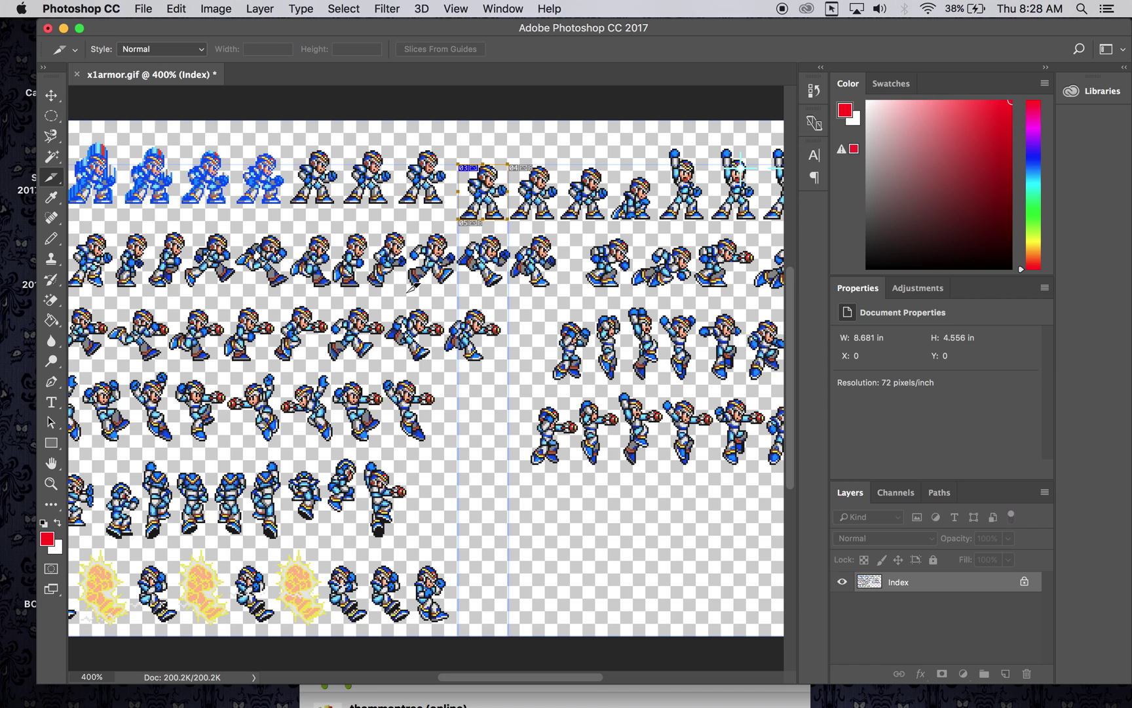
scroll(413, 287, "left", 4)
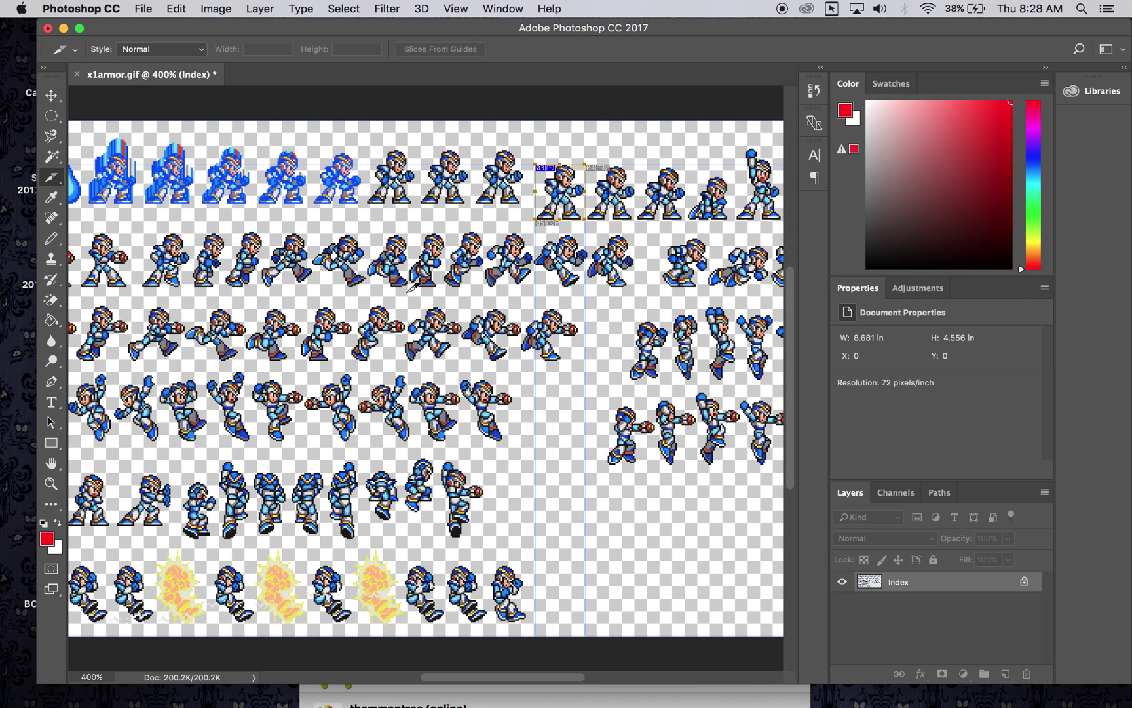
scroll(396, 302, "right", 2)
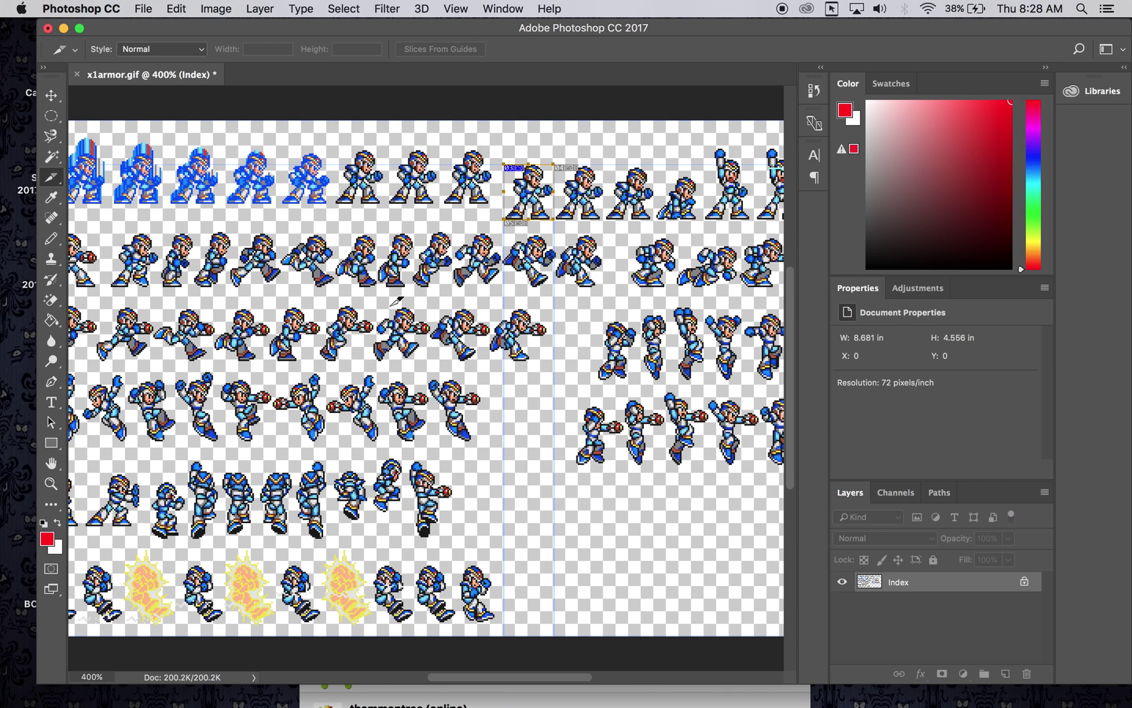
scroll(396, 301, "left", 3)
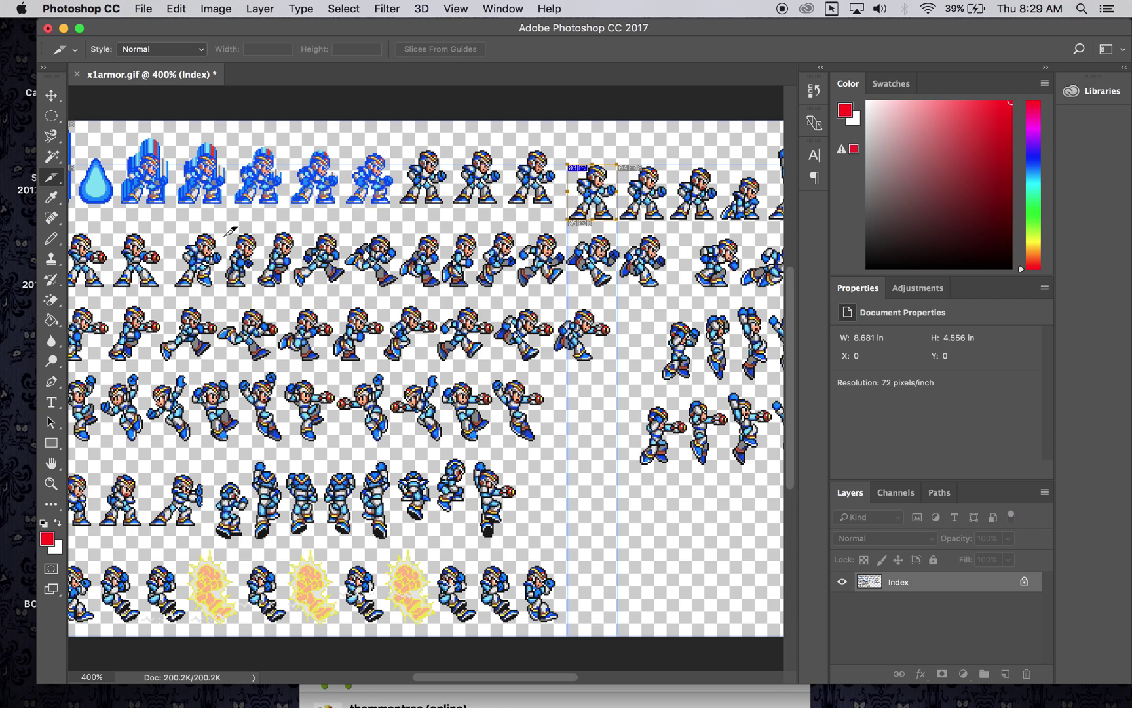
Step: Slice the first three running frames, raising the first slice's top to cover the head
left_click_drag(227, 236, 257, 286)
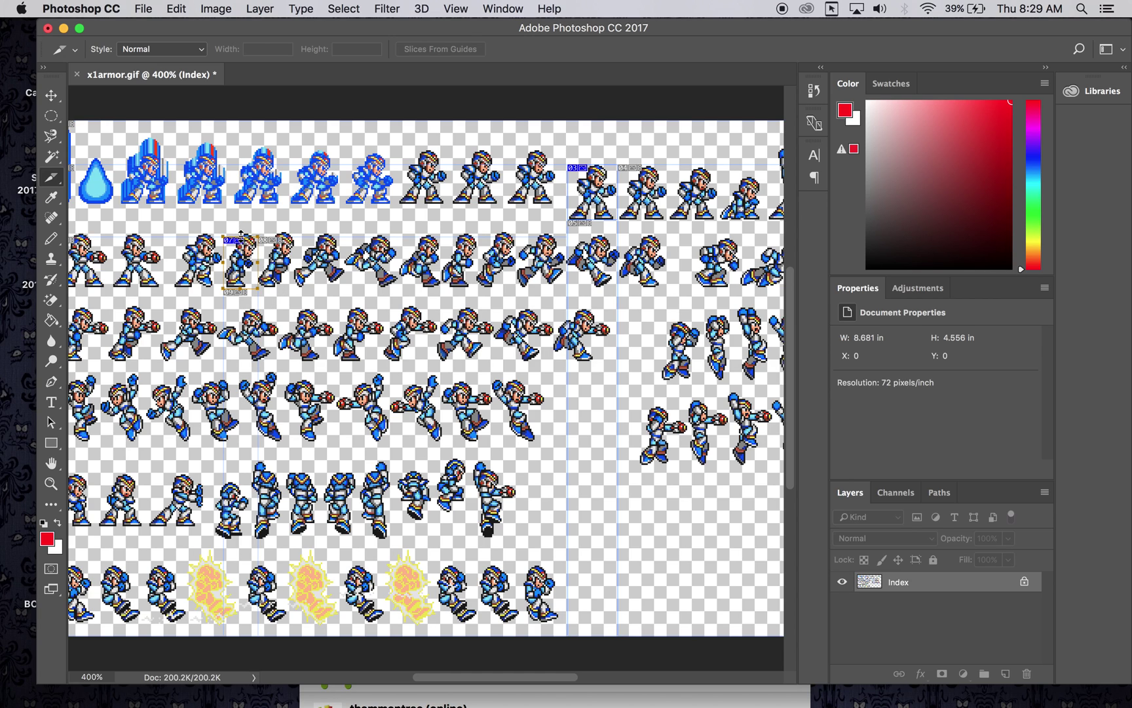
left_click_drag(241, 233, 241, 228)
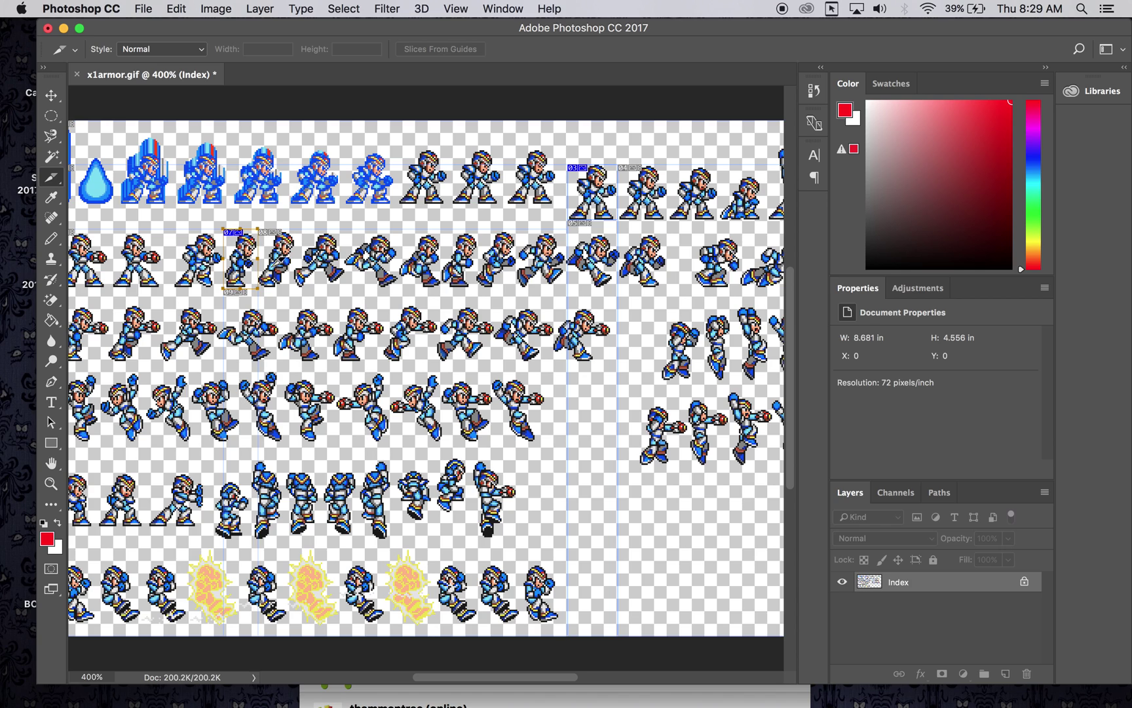
left_click_drag(260, 230, 296, 285)
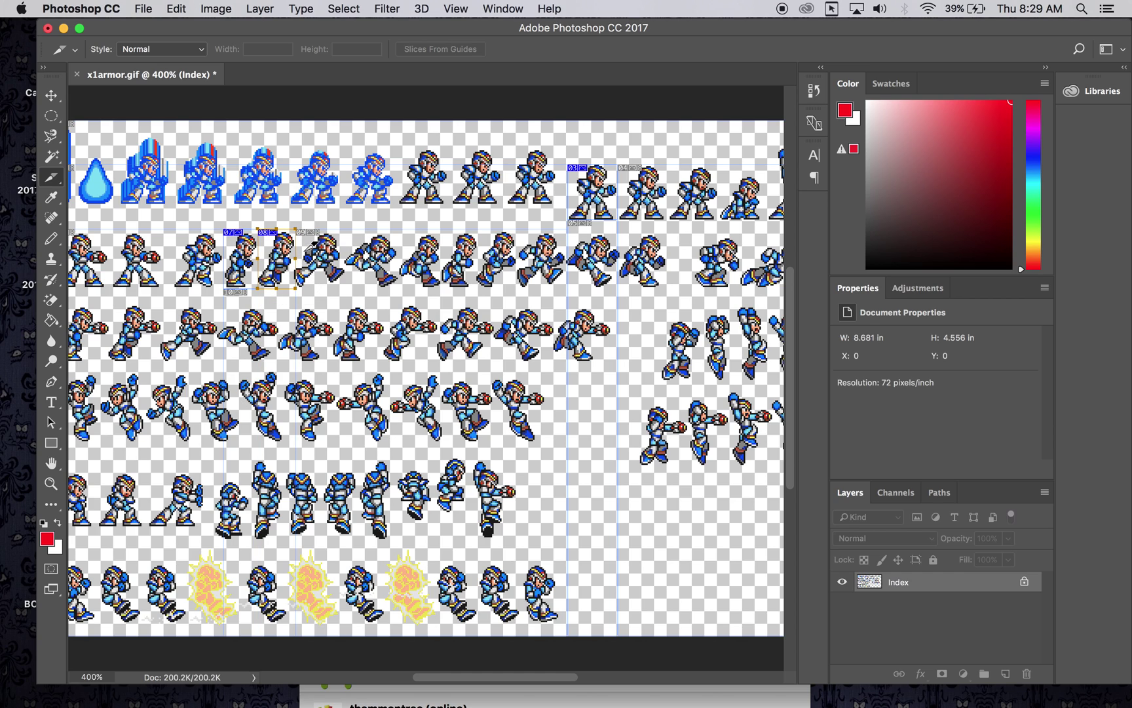
left_click_drag(296, 229, 347, 290)
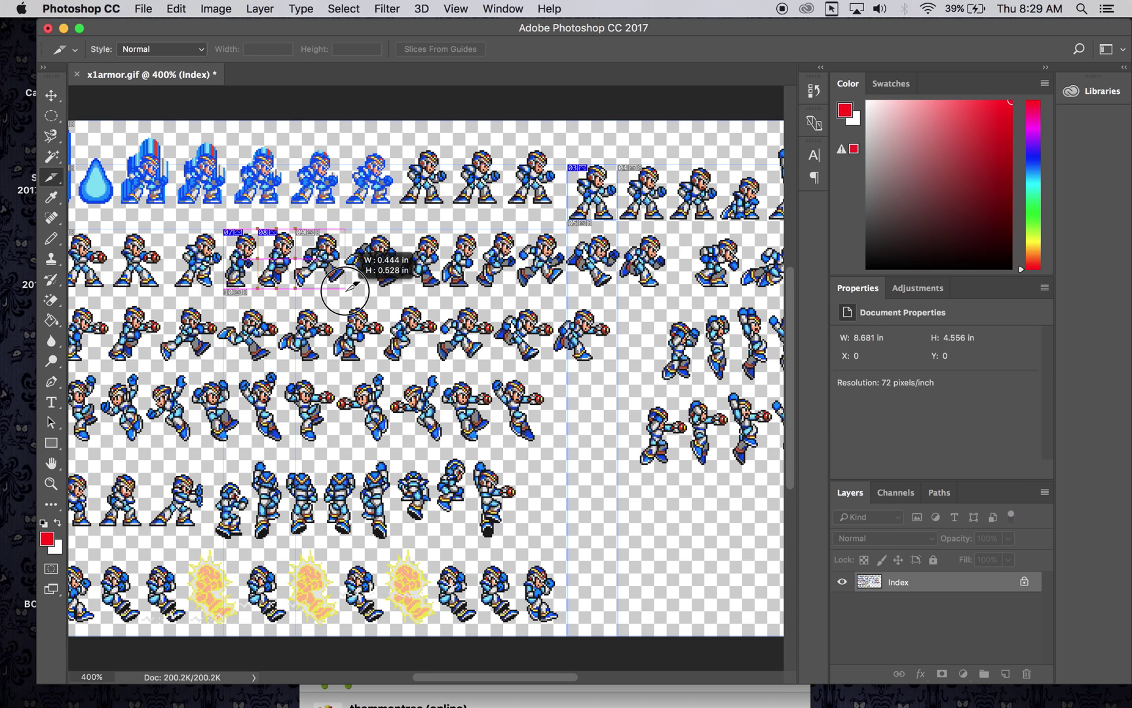
left_click_drag(347, 290, 347, 289)
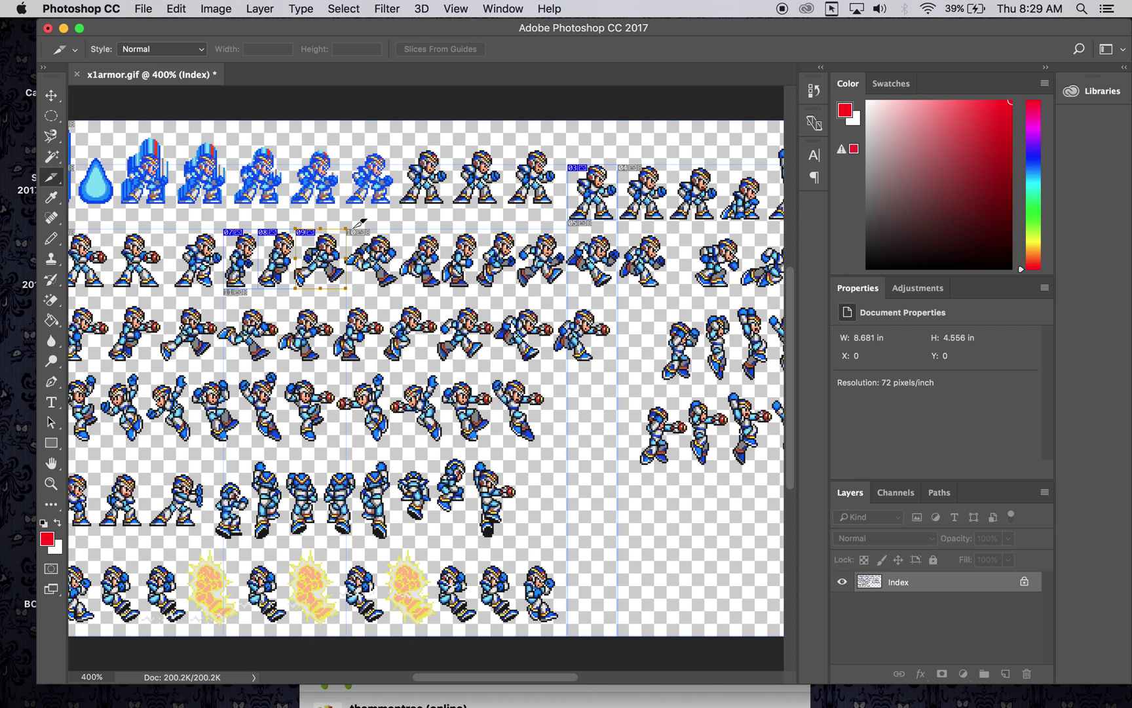
Step: Slice the remaining running frames along the second row, through the last one
left_click_drag(349, 229, 397, 287)
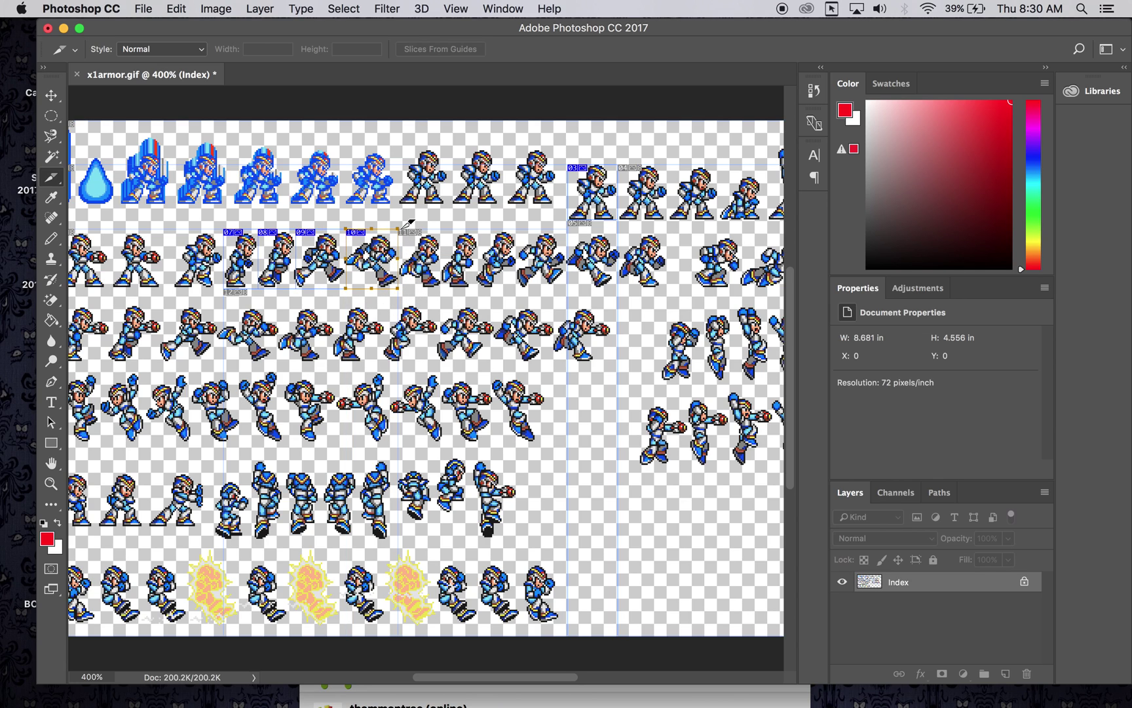
left_click_drag(407, 222, 441, 287)
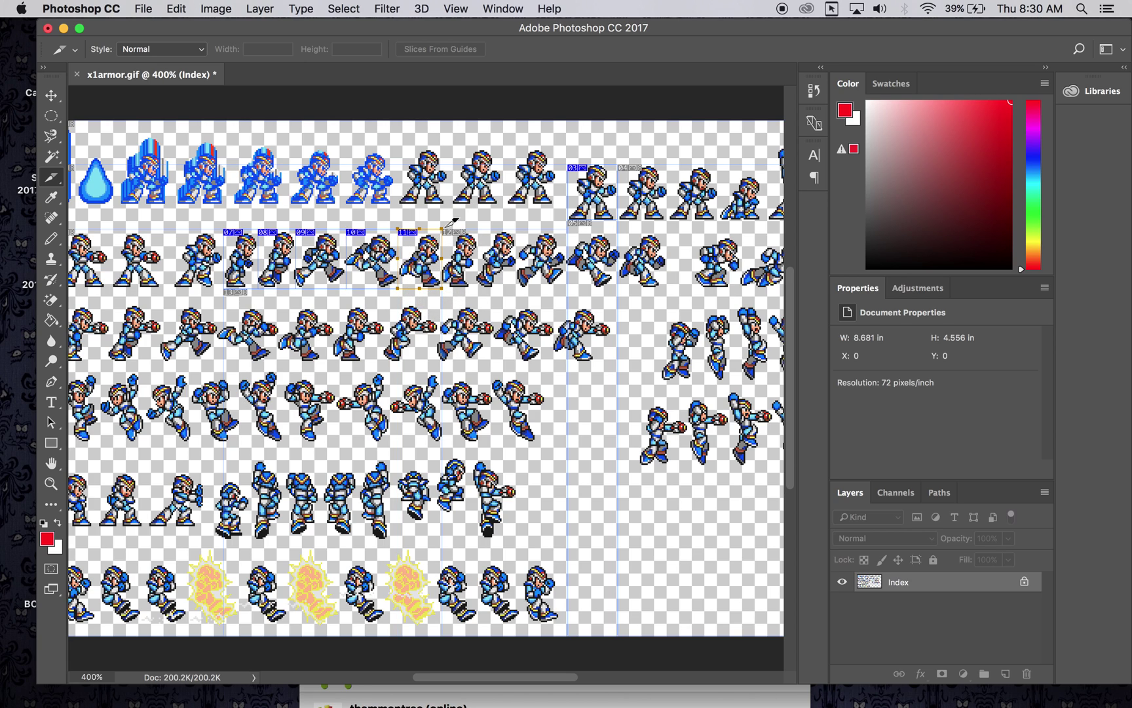
left_click_drag(449, 223, 484, 280)
left_click_drag(482, 228, 517, 288)
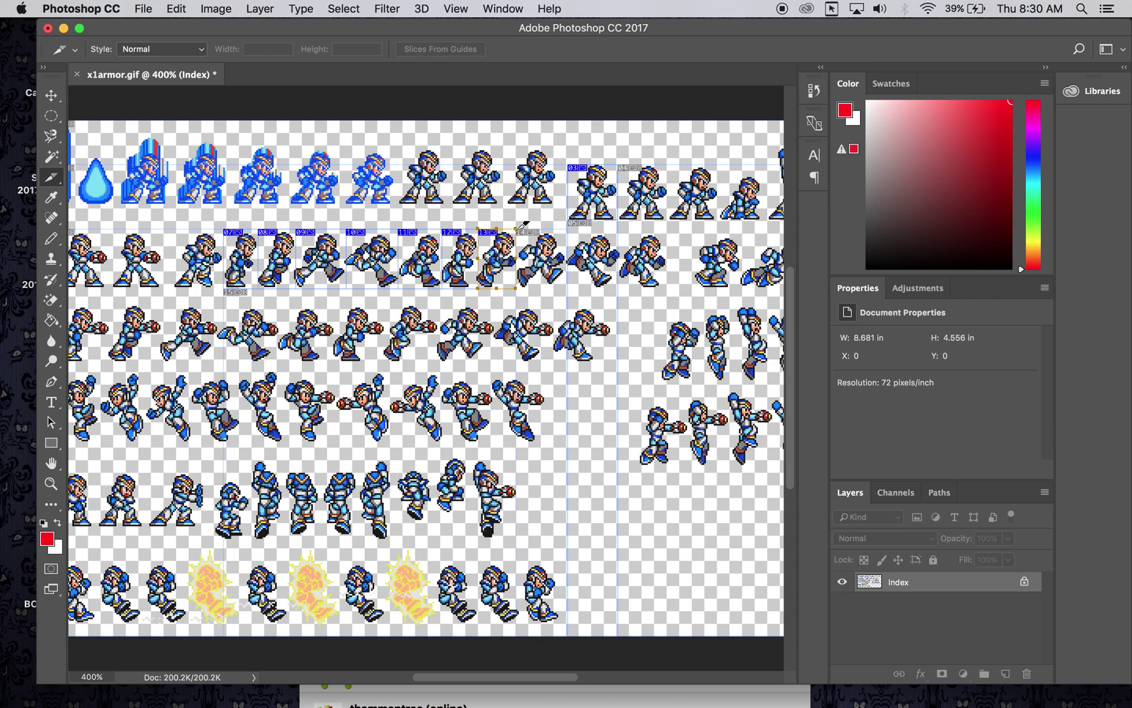
left_click_drag(516, 228, 568, 289)
left_click_drag(567, 228, 619, 288)
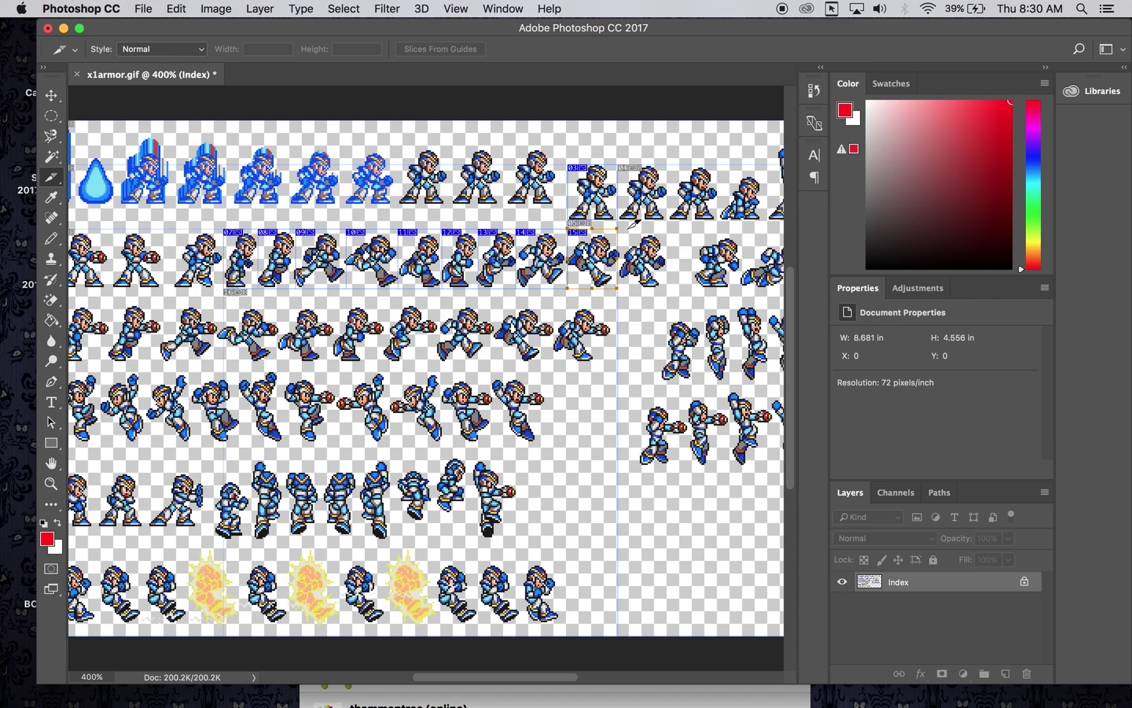
left_click_drag(618, 229, 676, 286)
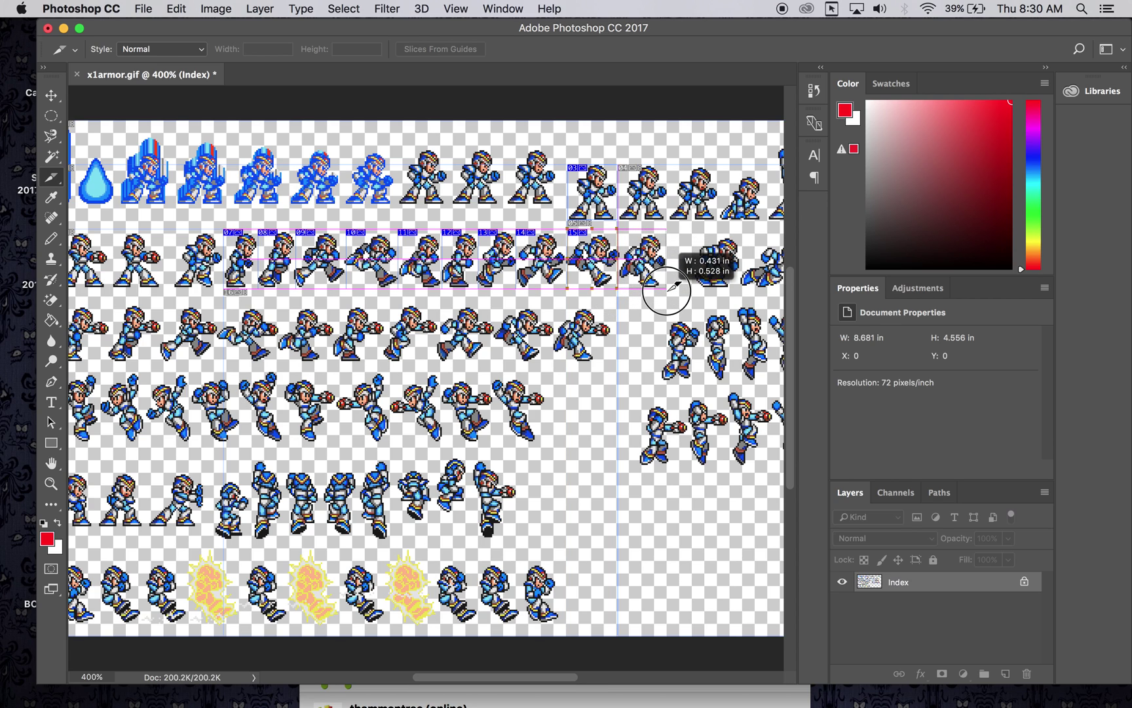
left_click_drag(670, 288, 667, 288)
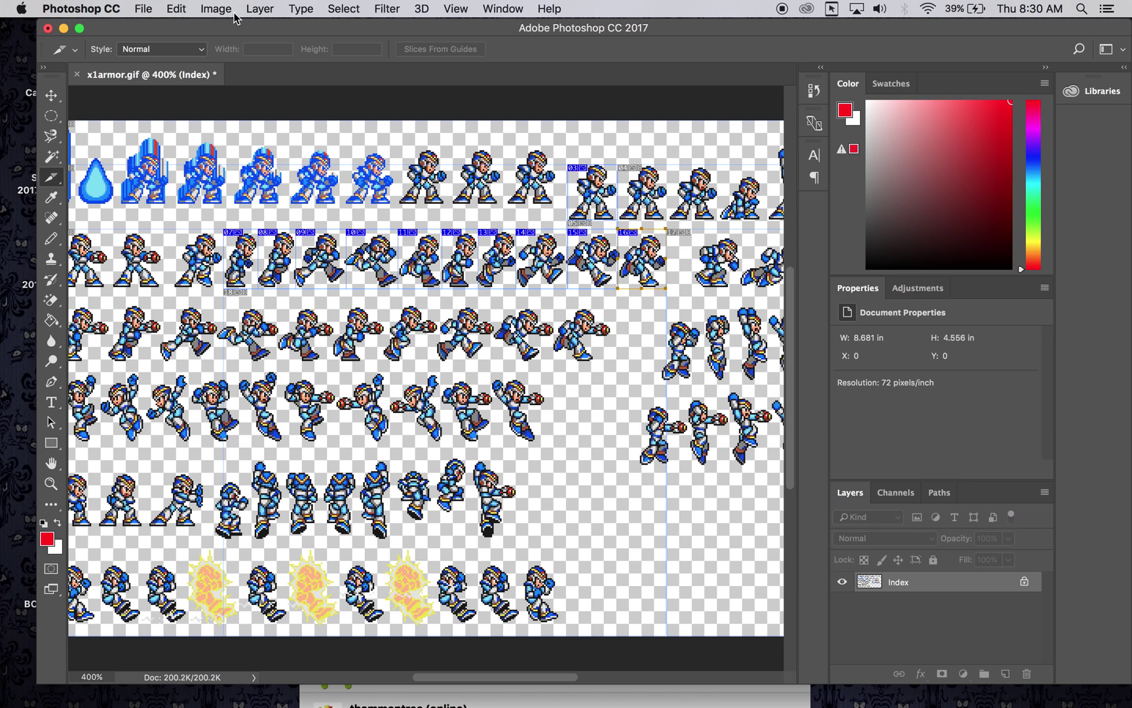
Step: Open File > Export > Save for Web (Legacy) for the sliced sprite sheet
left_click(144, 8)
mouse_move(177, 231)
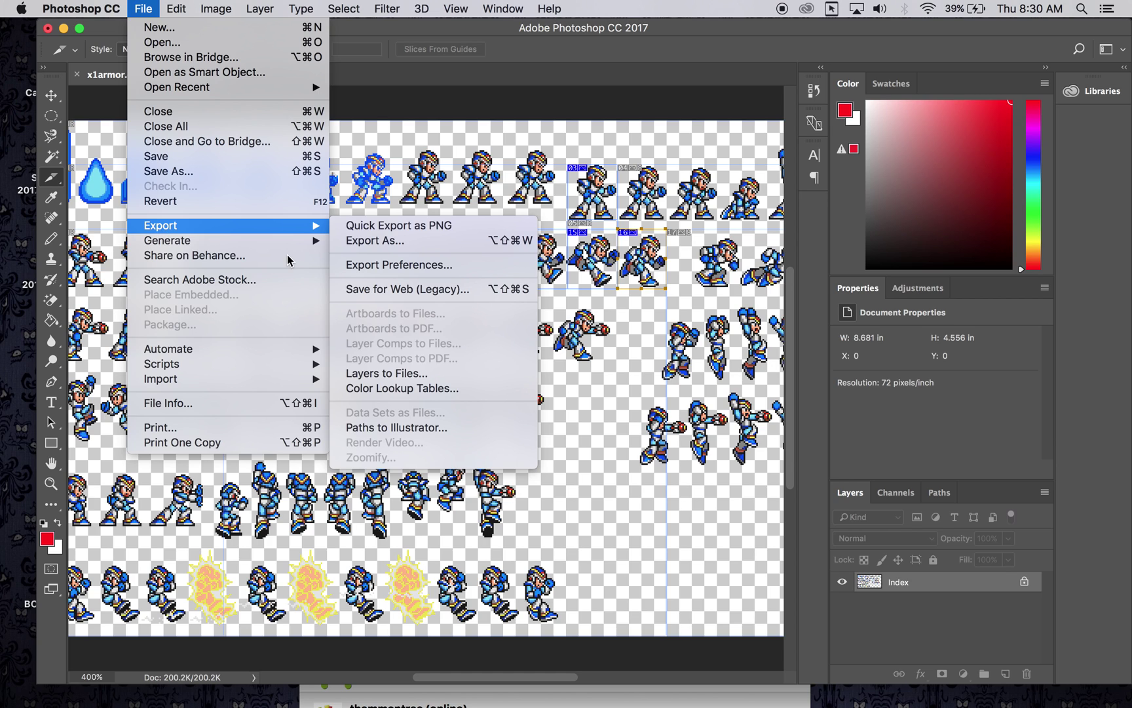
mouse_move(310, 225)
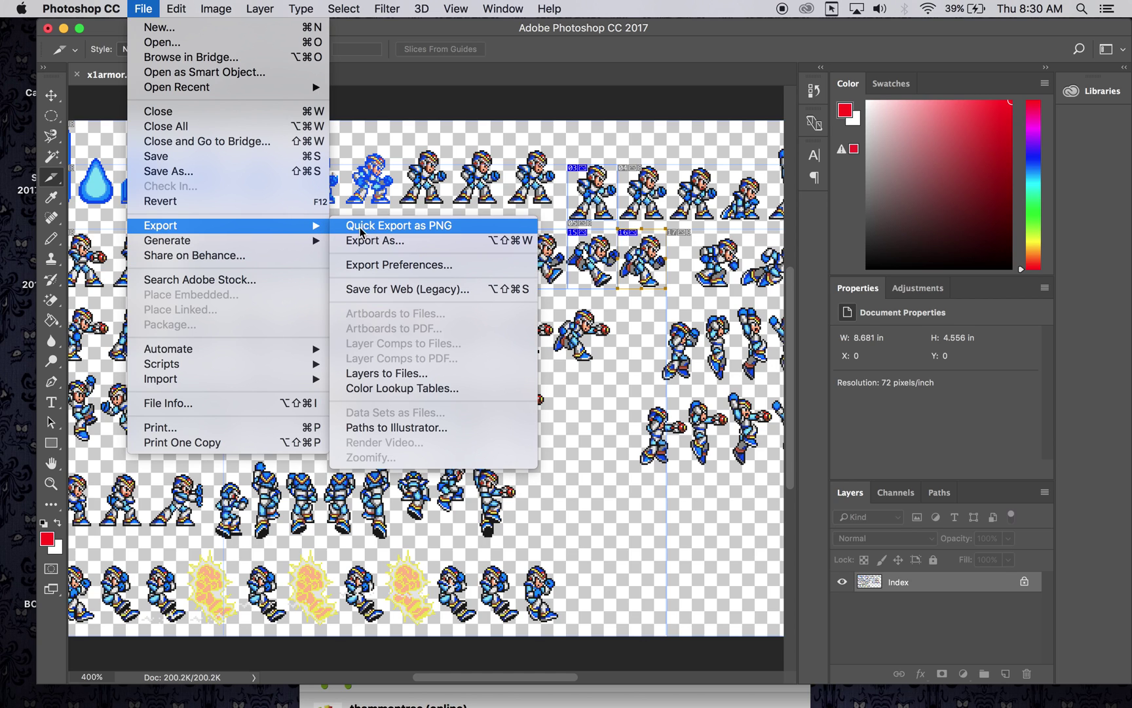
left_click(390, 290)
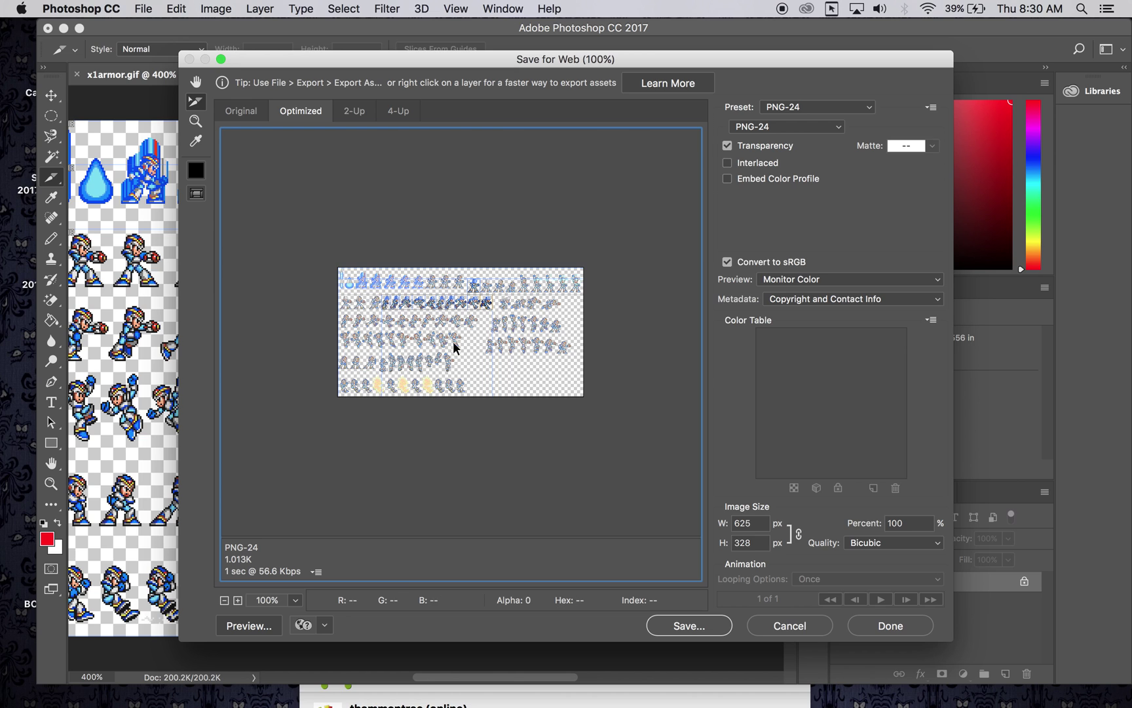
Step: Zoom the export preview to 300% and select the top-row and first second-row running slices
key("super+equal")
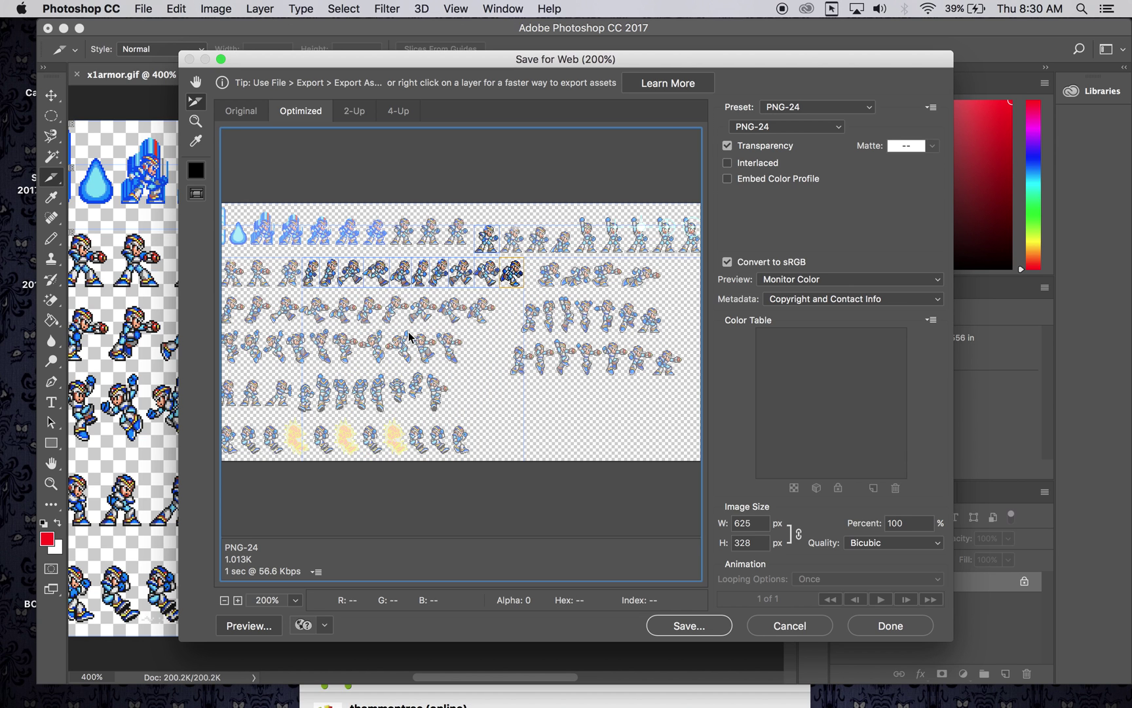
key("super+equal")
scroll(409, 337, "right", 3)
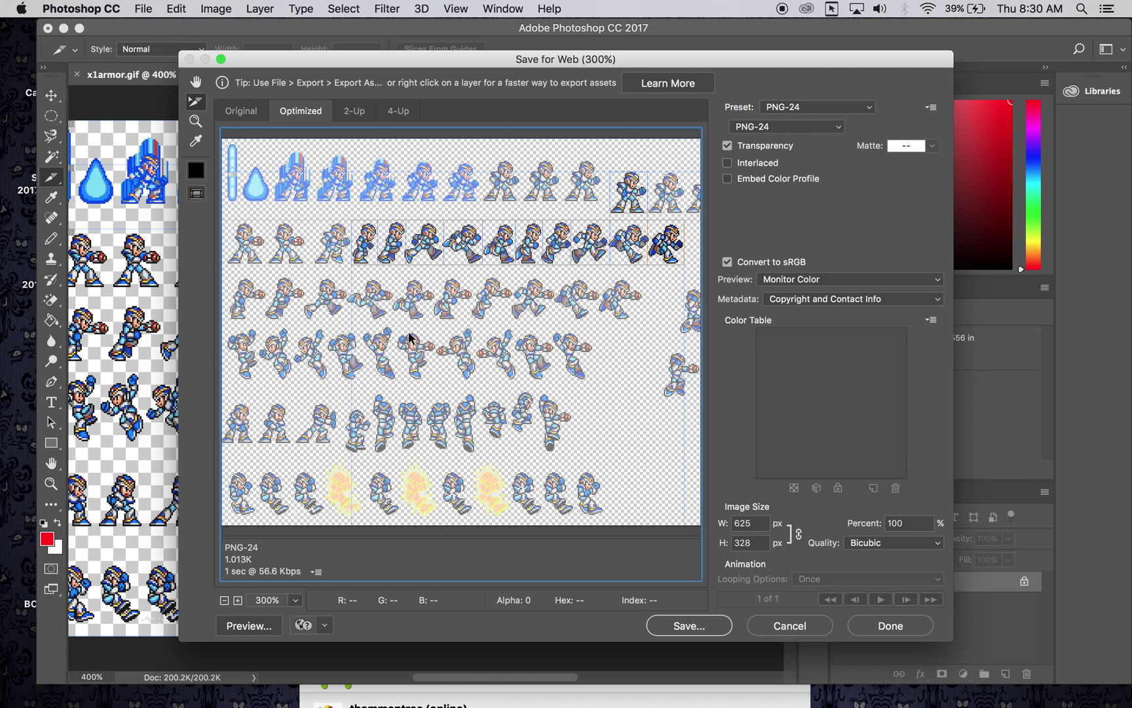
scroll(409, 338, "left", 10)
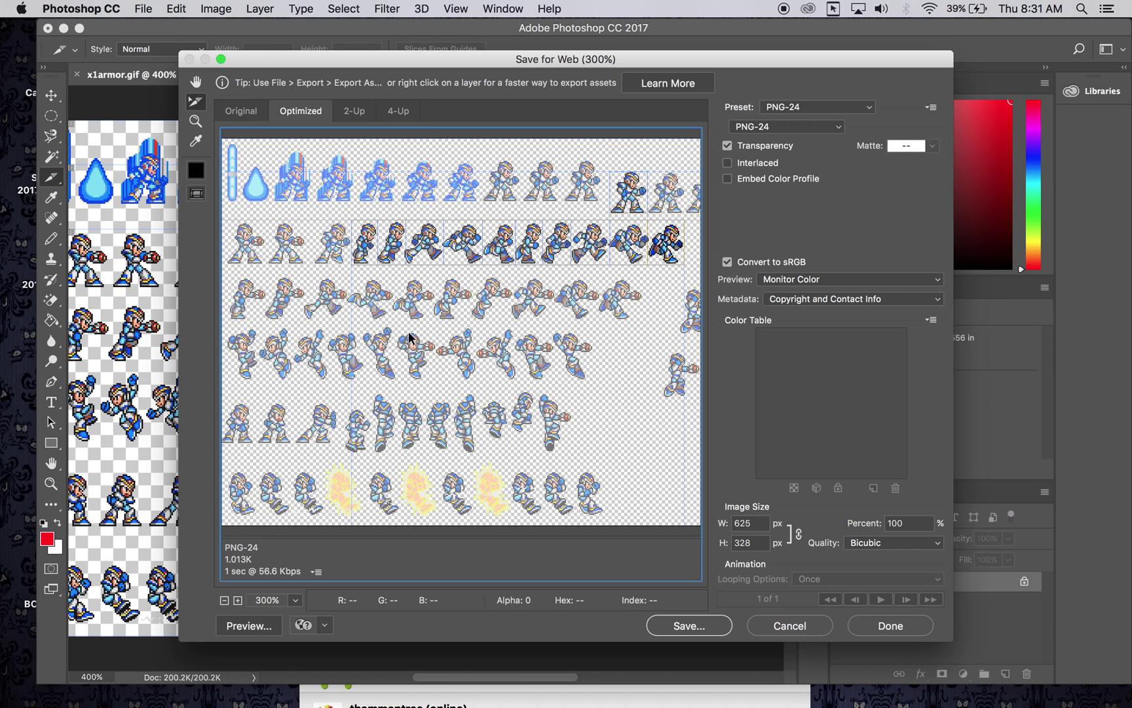
left_click(631, 191, "shift")
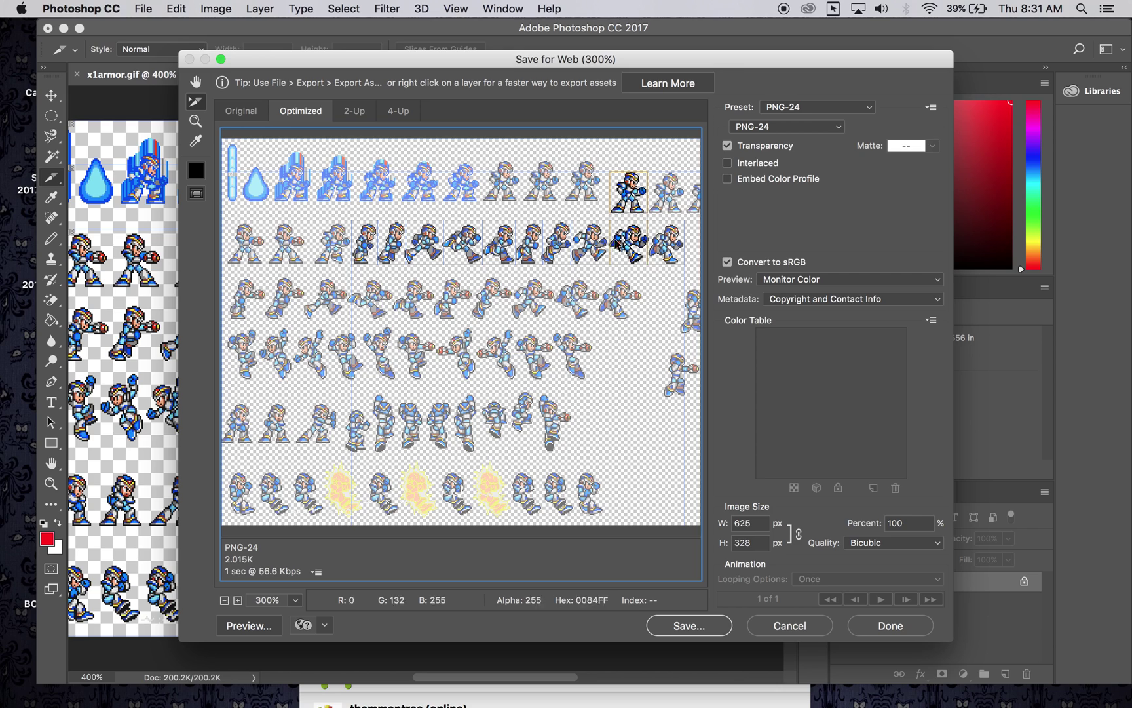
left_click(593, 242, "shift")
left_click(559, 243, "shift")
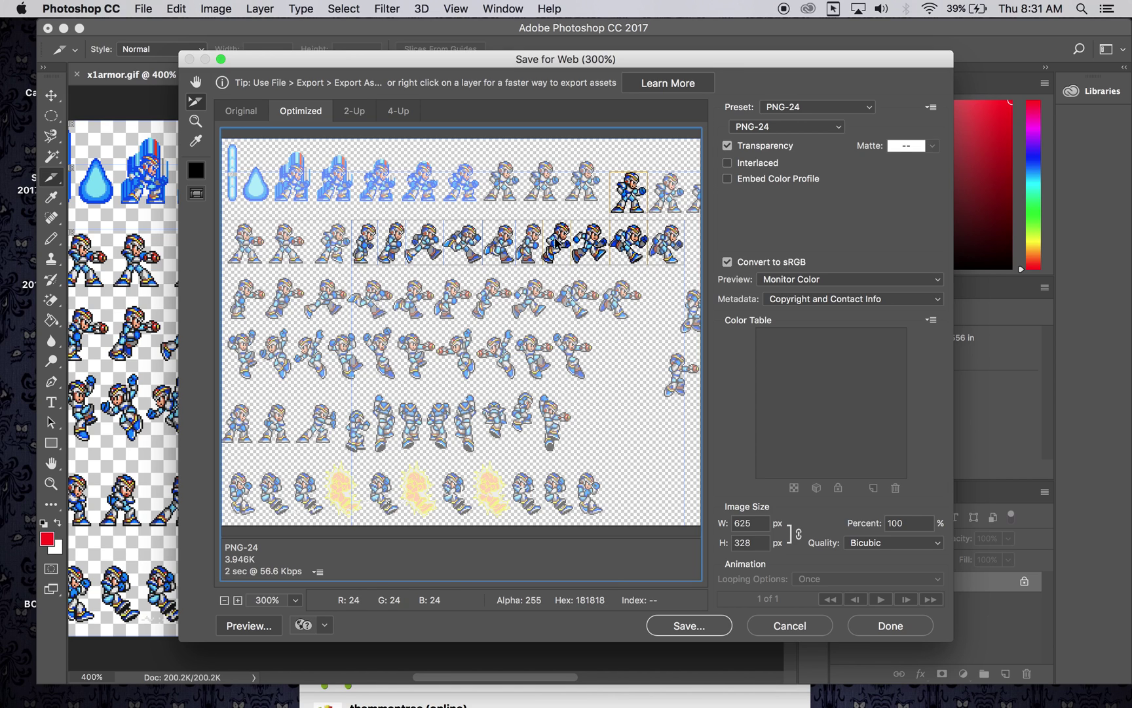
Step: Select the remaining second-row running slices and open the Save Optimized As dialog
left_click(669, 249, "shift")
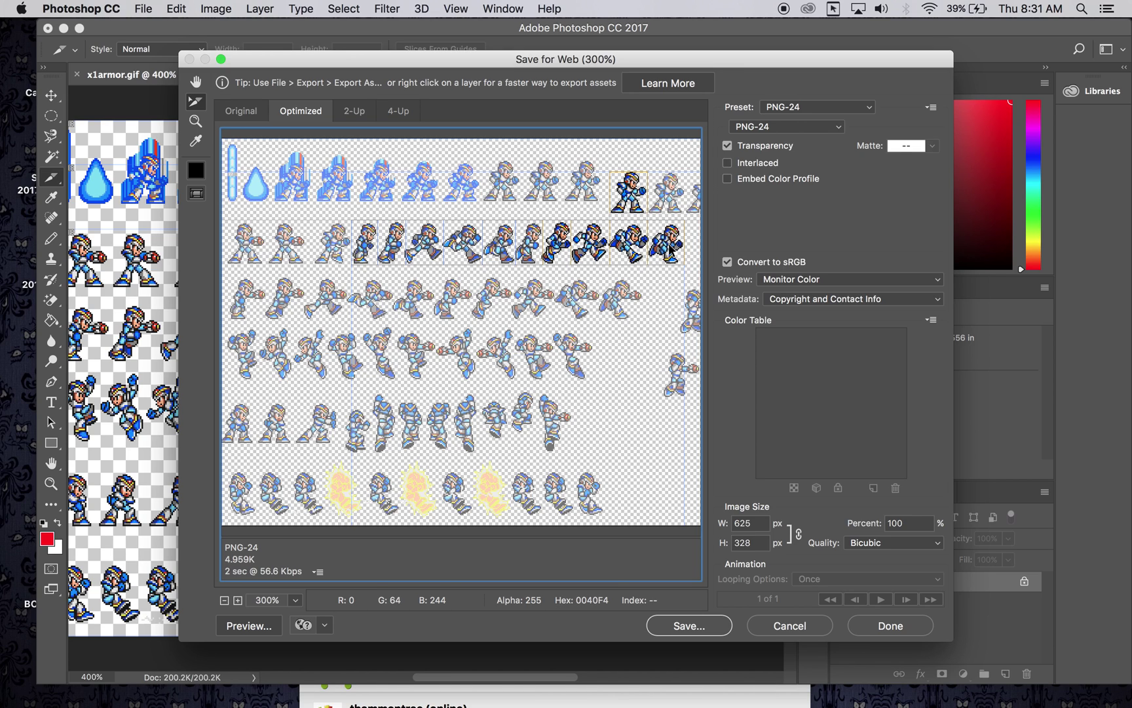
left_click(529, 251, "shift")
left_click(501, 246, "shift")
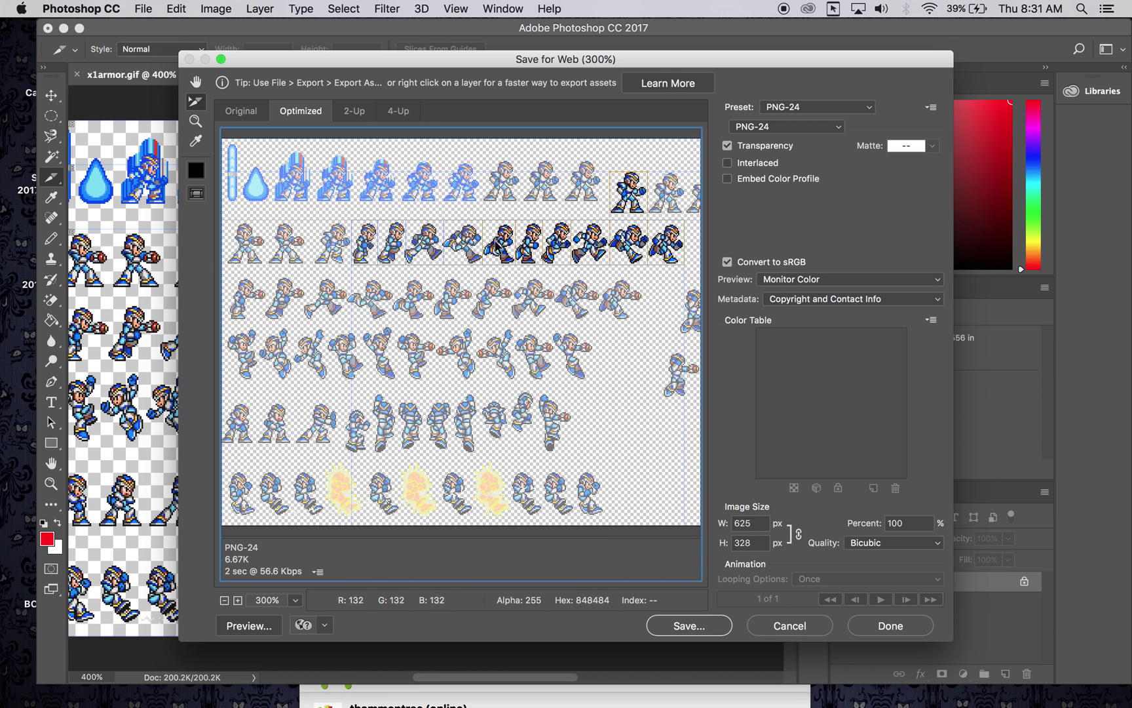
left_click(463, 244, "shift")
left_click(425, 243, "shift")
left_click(392, 244, "shift")
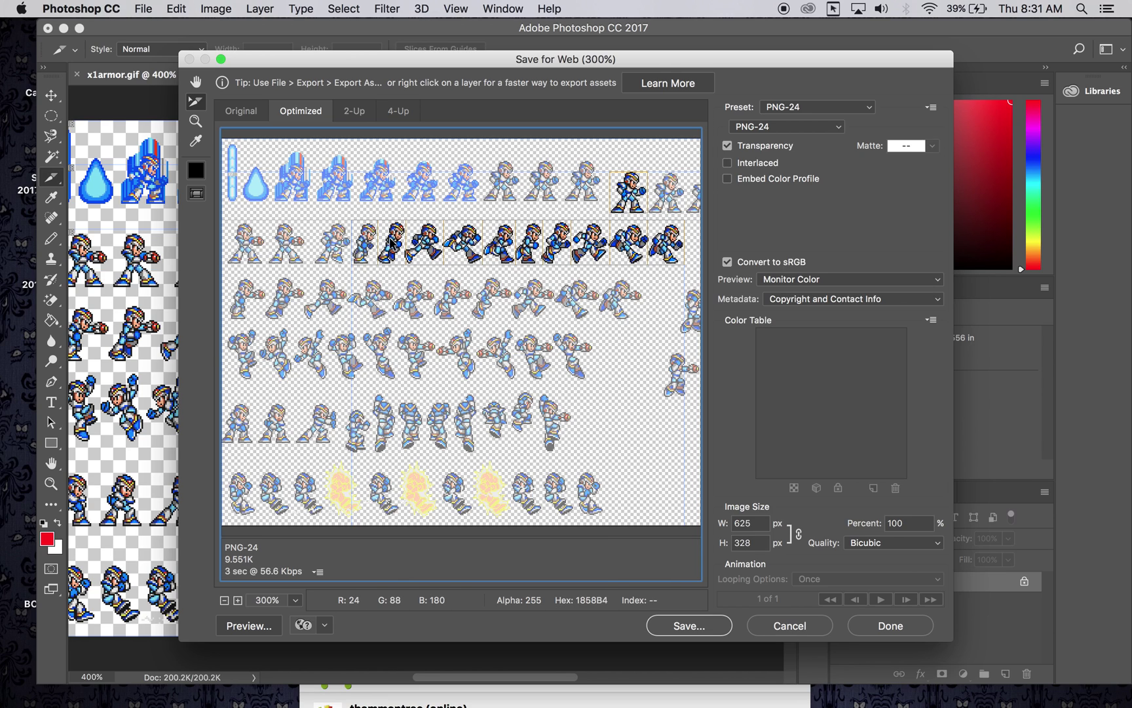
left_click(362, 244, "shift")
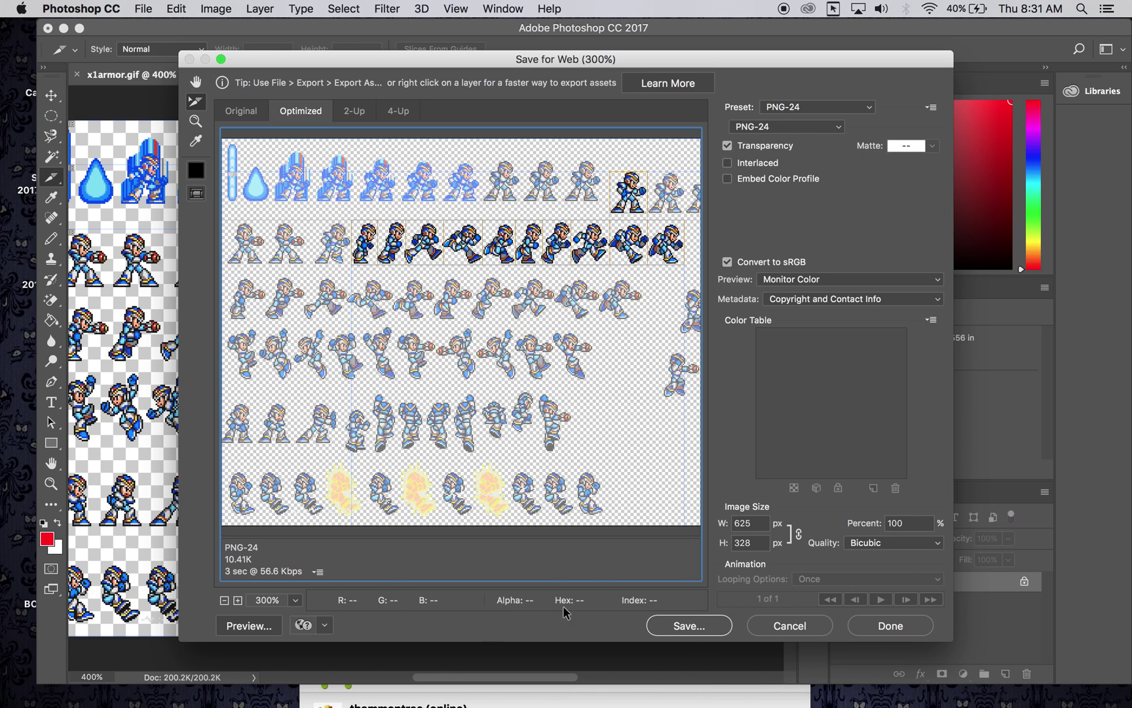
left_click(684, 625)
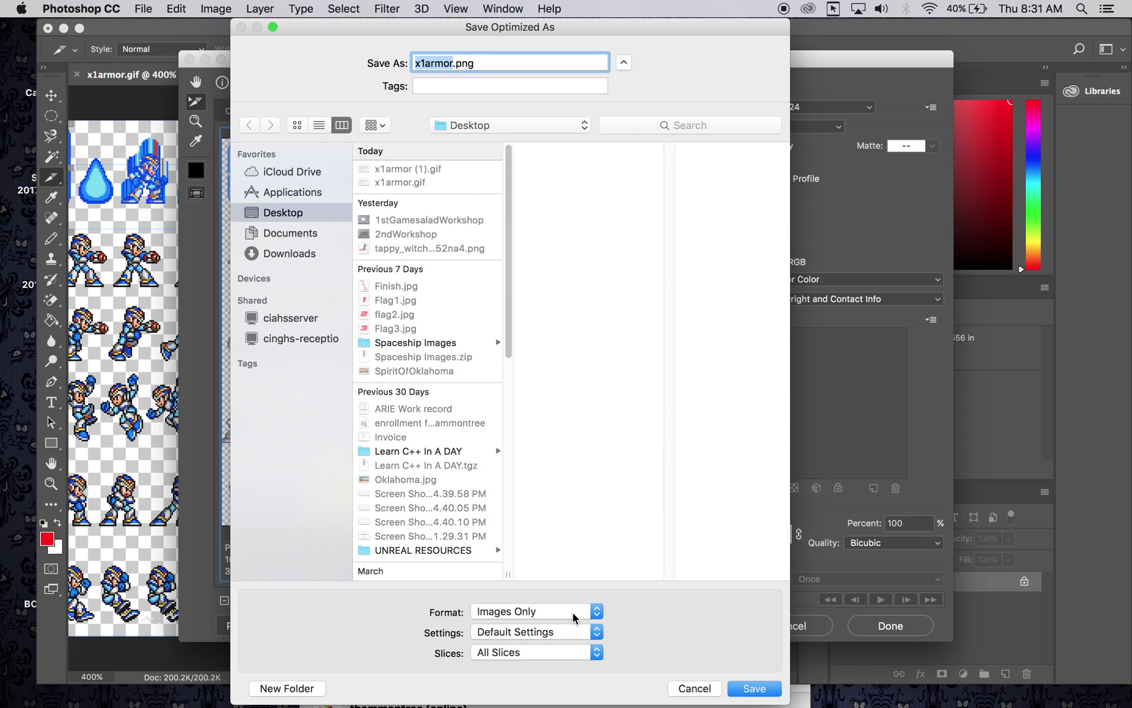
Step: Save the Selected Slices as Images Only PNGs named MegamanRun.png on the Desktop
left_click(597, 611)
left_click(611, 614)
left_click(595, 654)
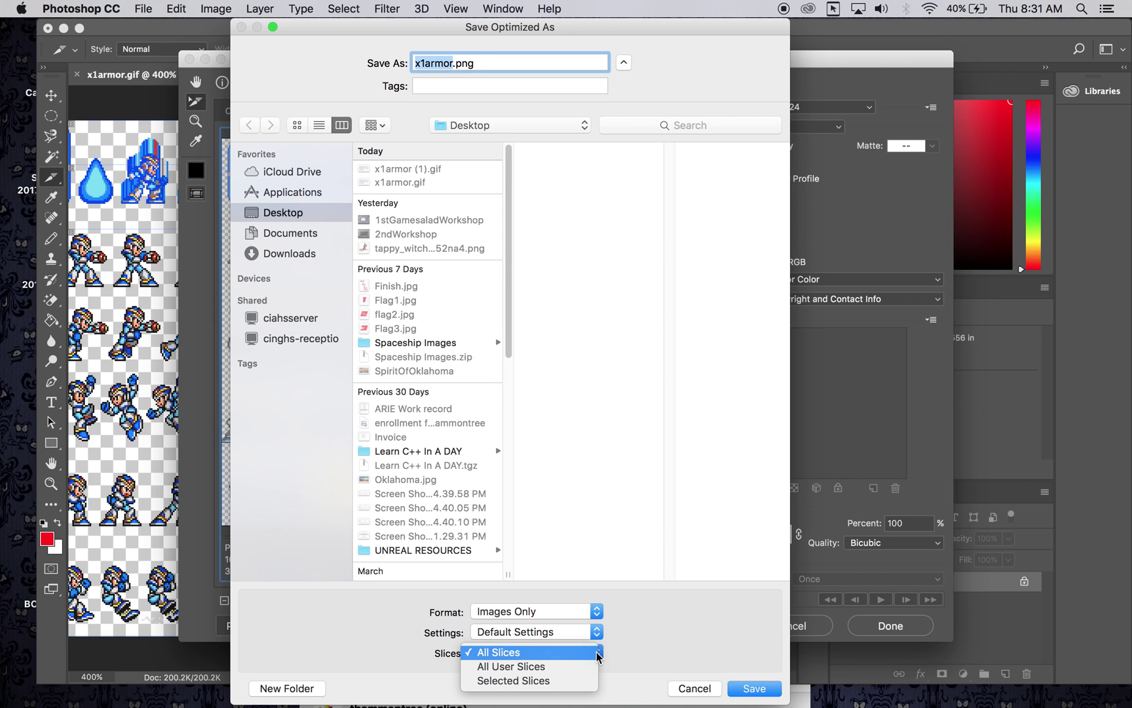
left_click(542, 681)
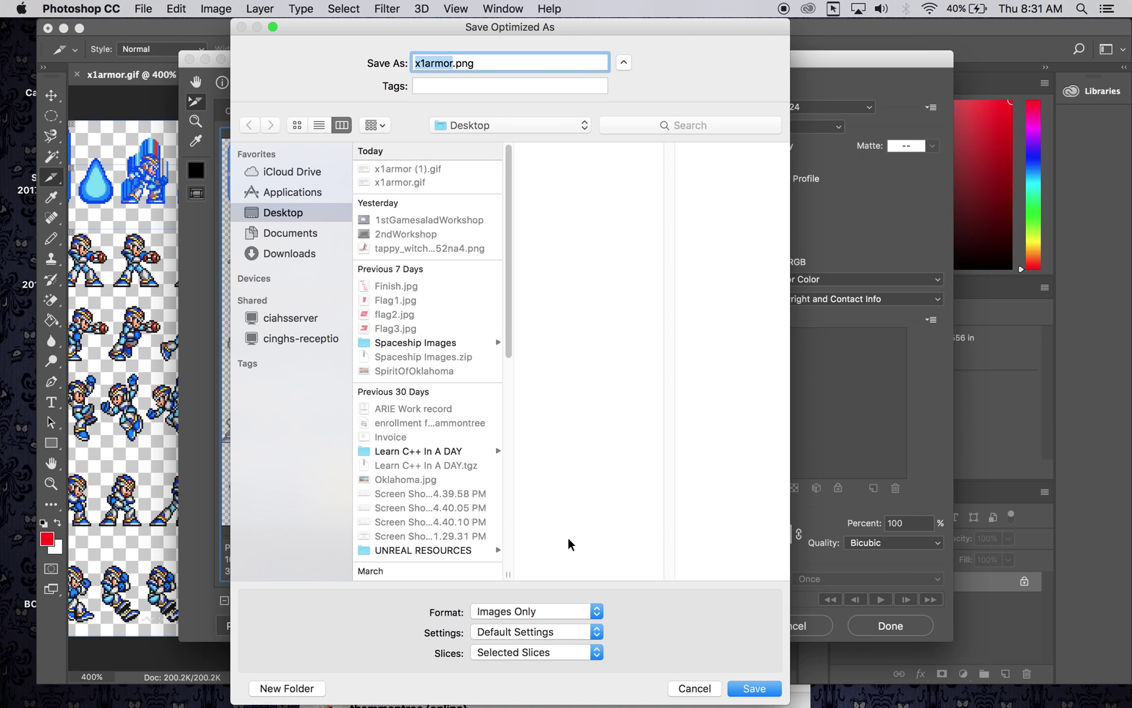
key("BackSpace")
type("MegamanRun")
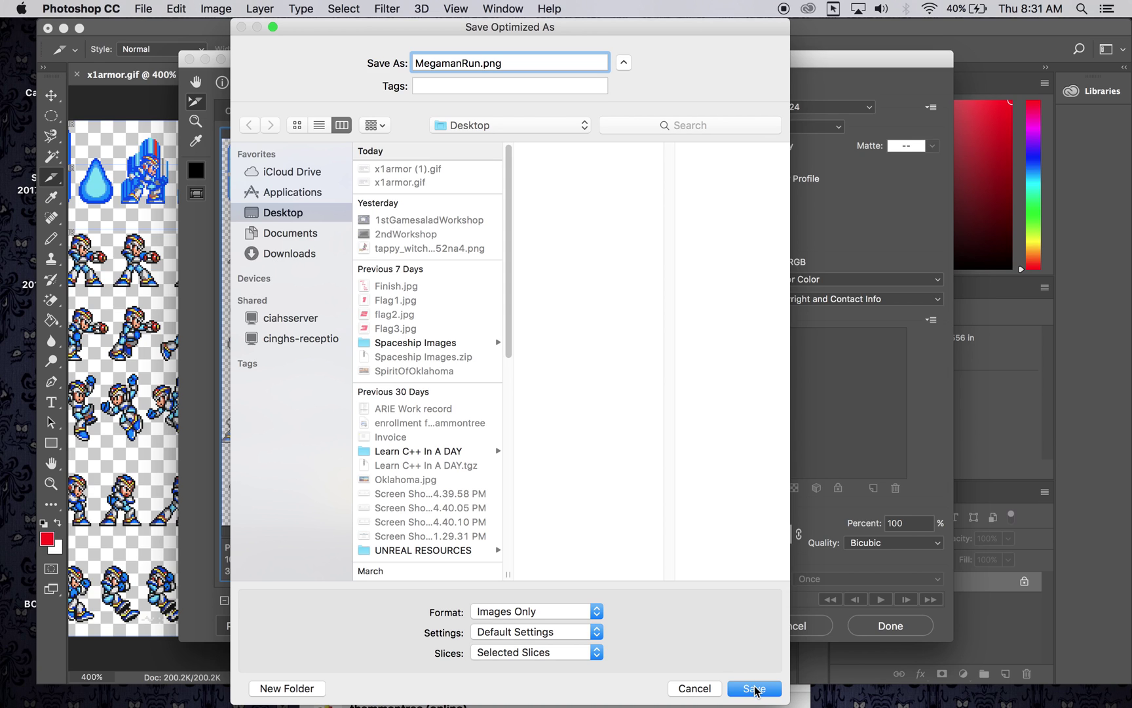
left_click(754, 688)
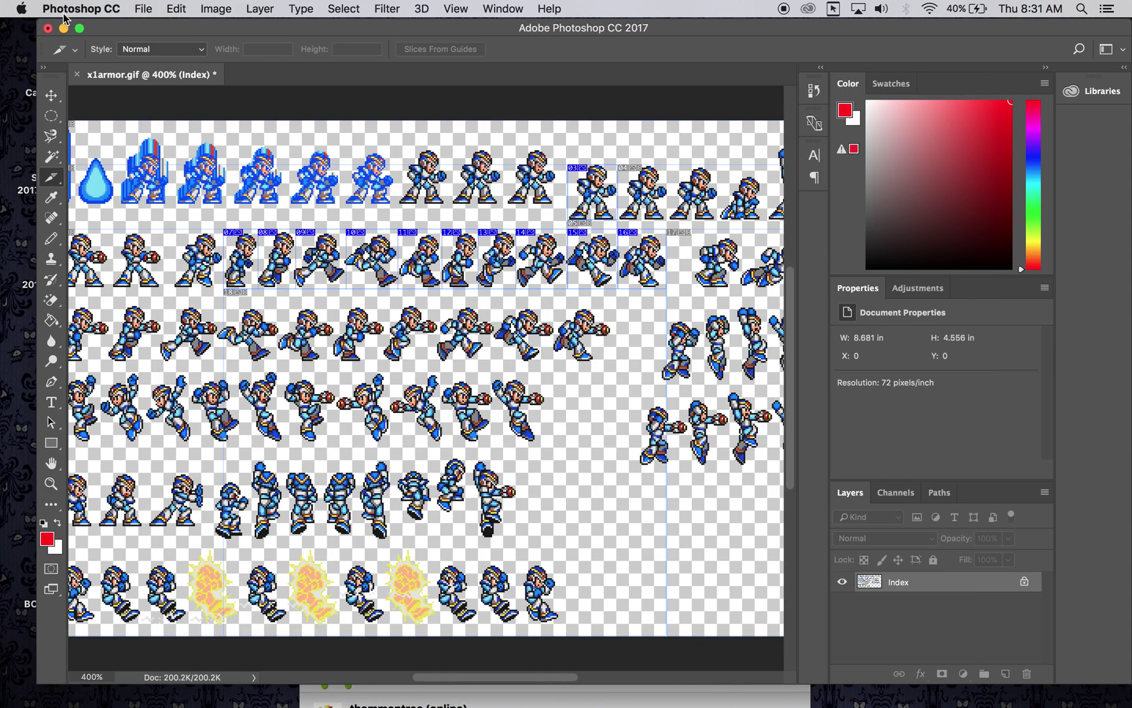
Step: Put Photoshop away and open the desktop images folder of exported frames in a larger window
left_click(64, 29)
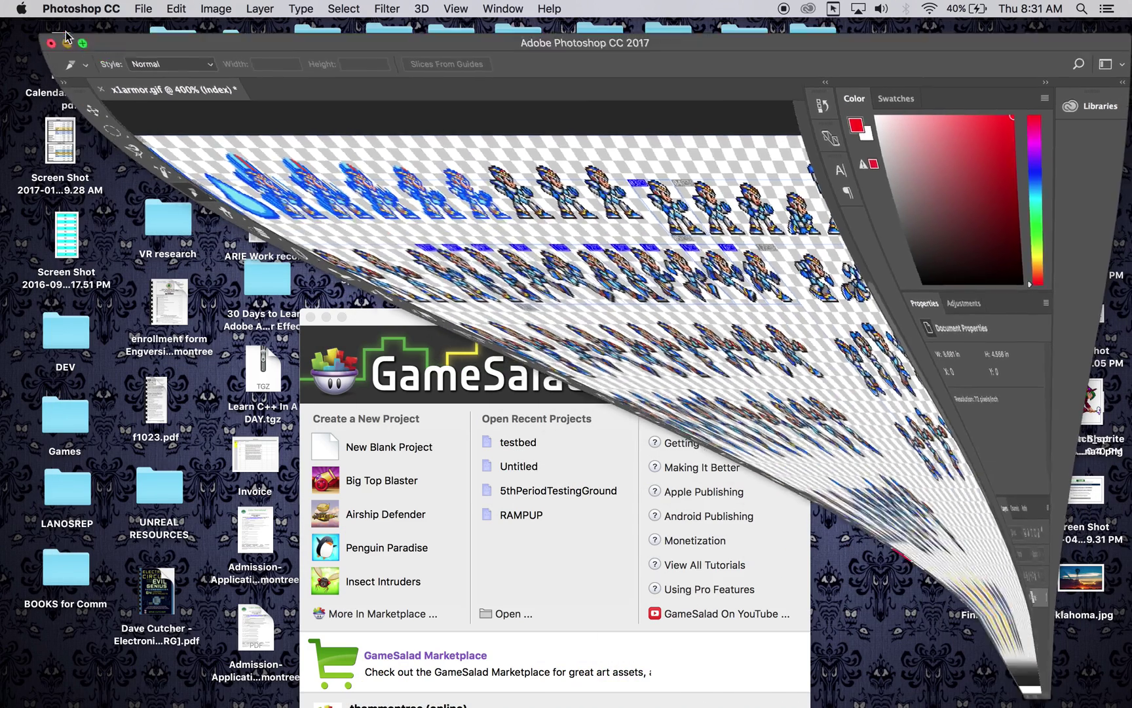
left_click_drag(641, 323, 642, 434)
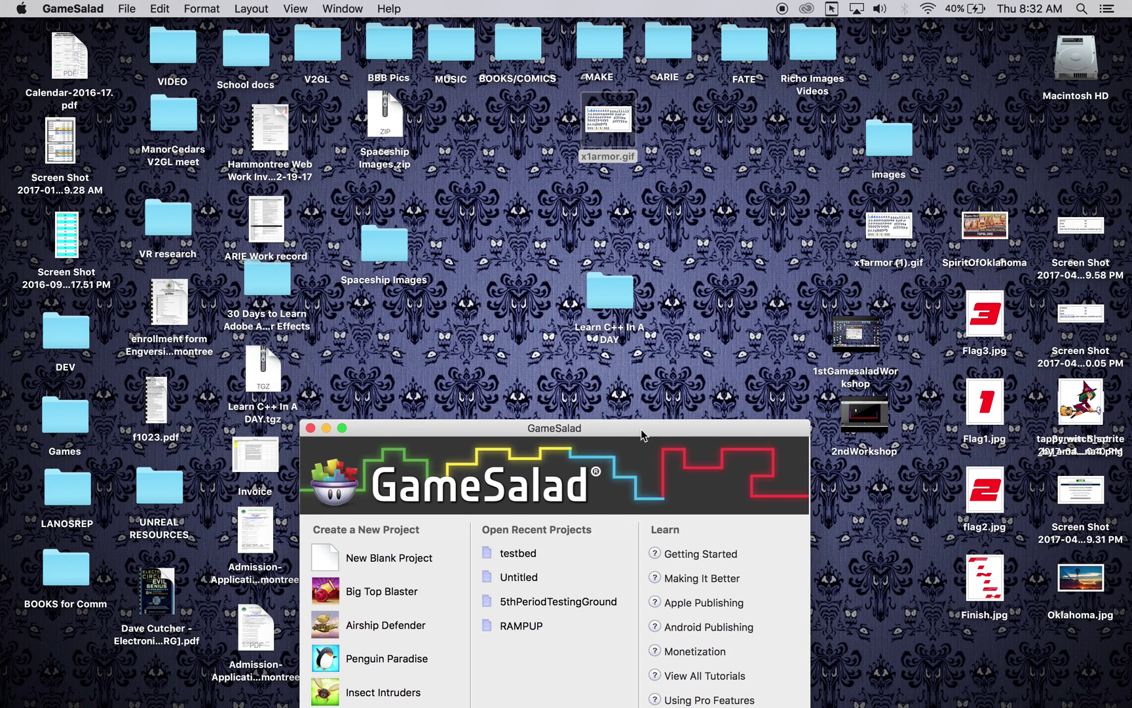
left_click_drag(885, 139, 762, 191)
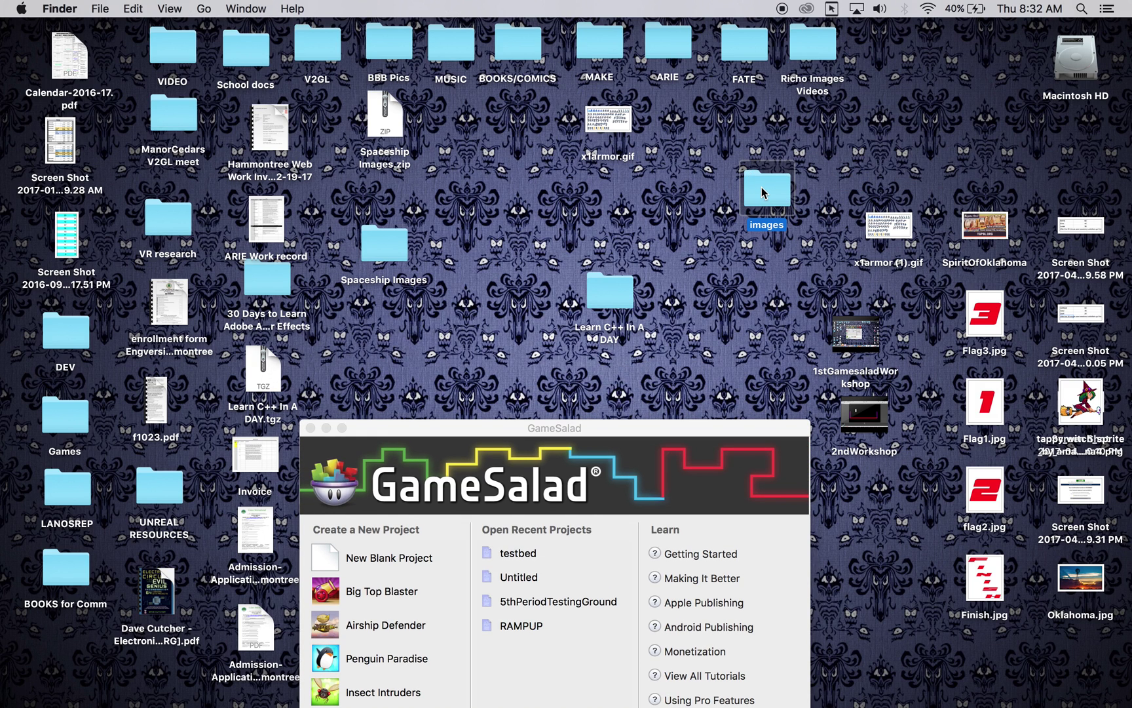
double_click(761, 191)
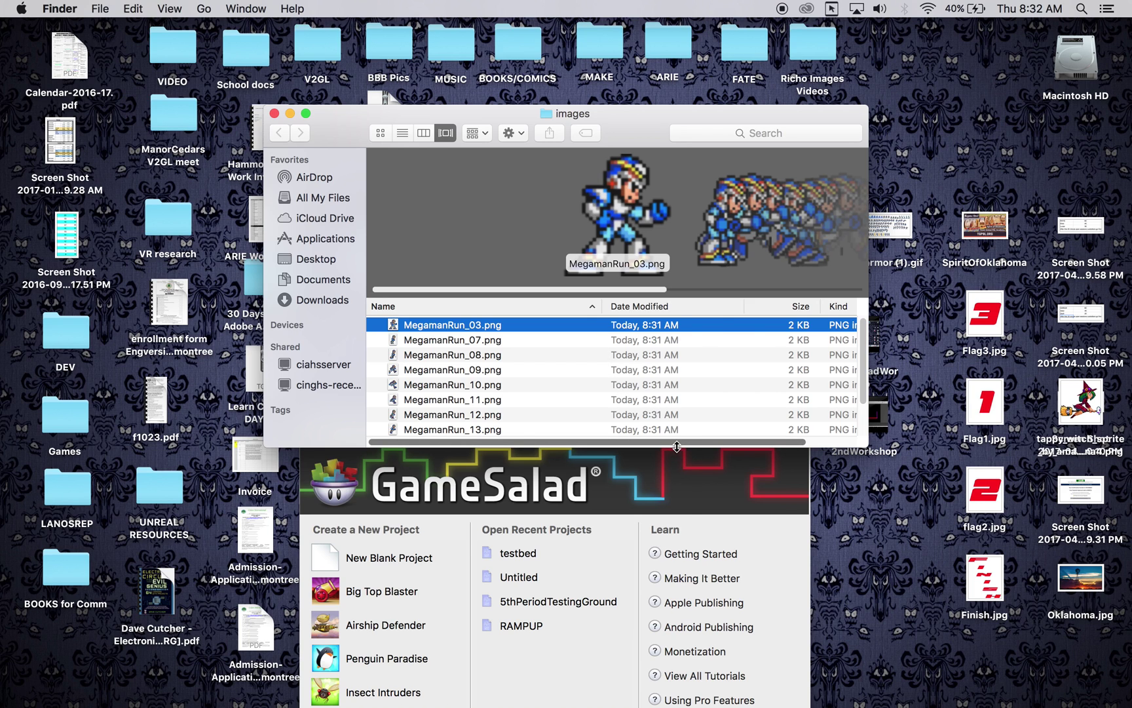
left_click_drag(677, 446, 677, 575)
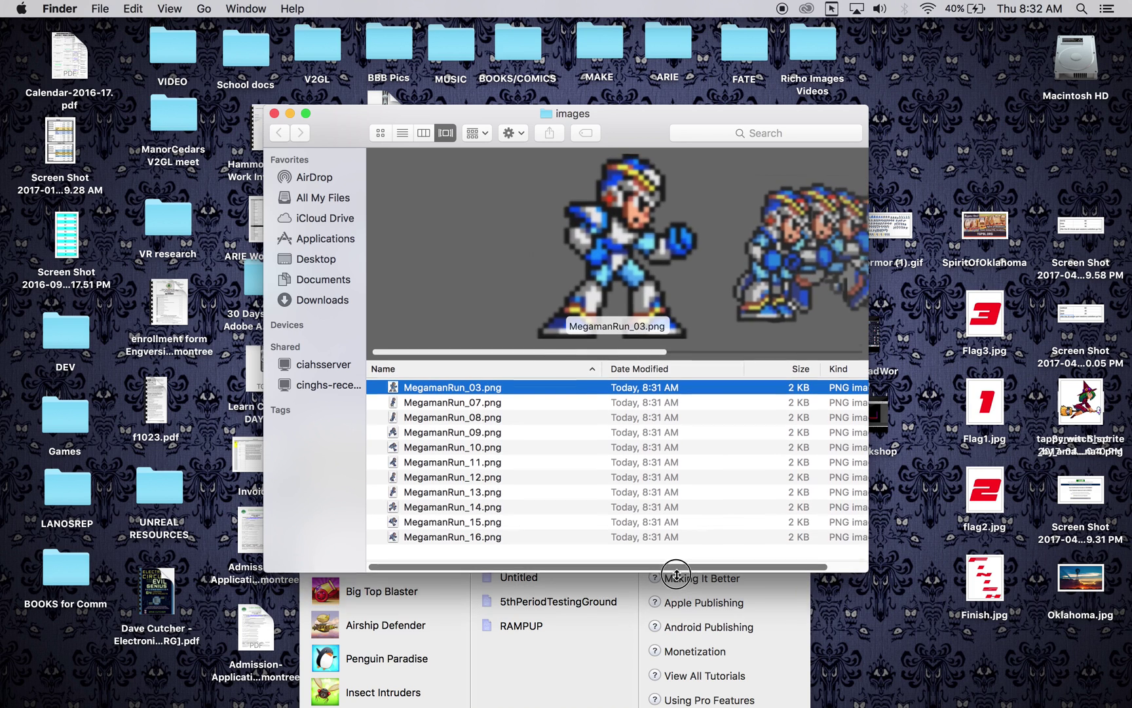
Step: Rename MegamanRun_03.png to MegamanIdle.png
left_click(433, 403)
key("Up")
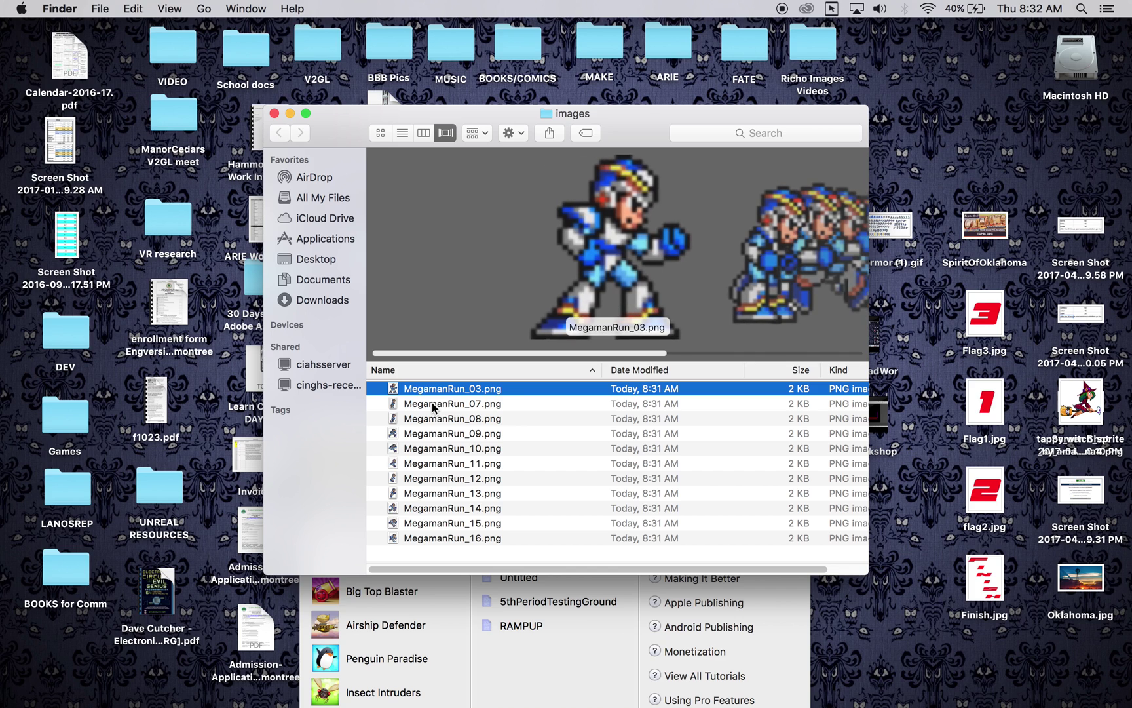
left_click(453, 388)
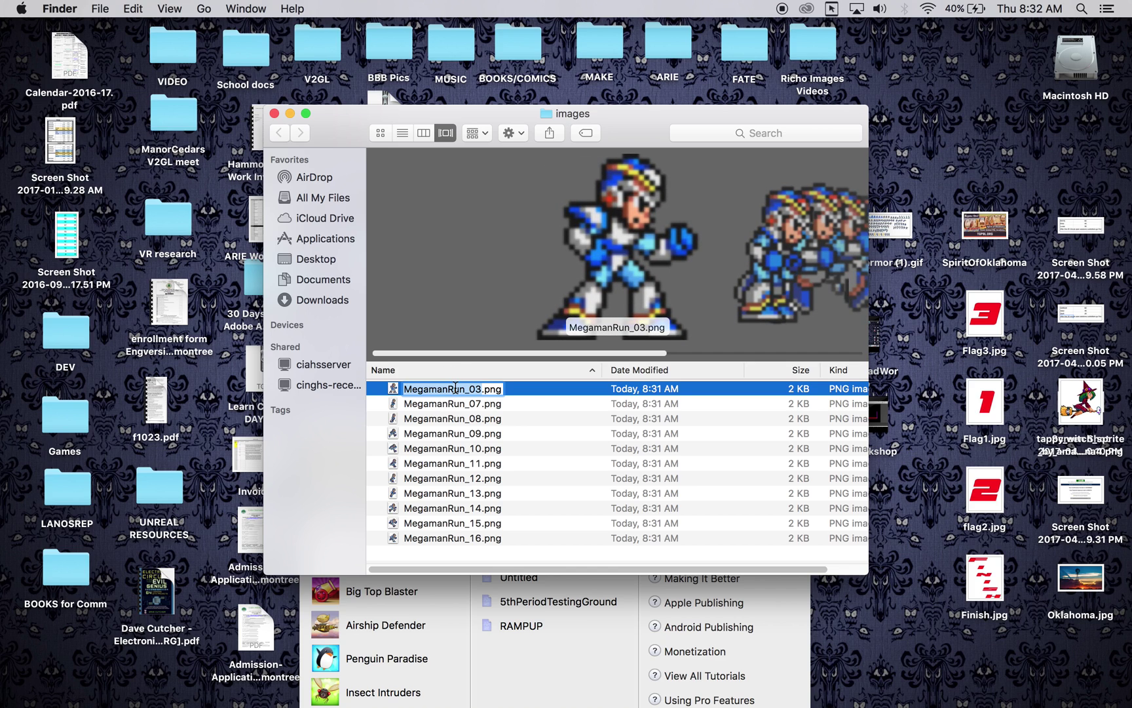
key("Right")
key("BackSpace")
key("BackSpace")
key("BackSpace")
key("BackSpace")
key("BackSpace")
key("BackSpace")
type("l")
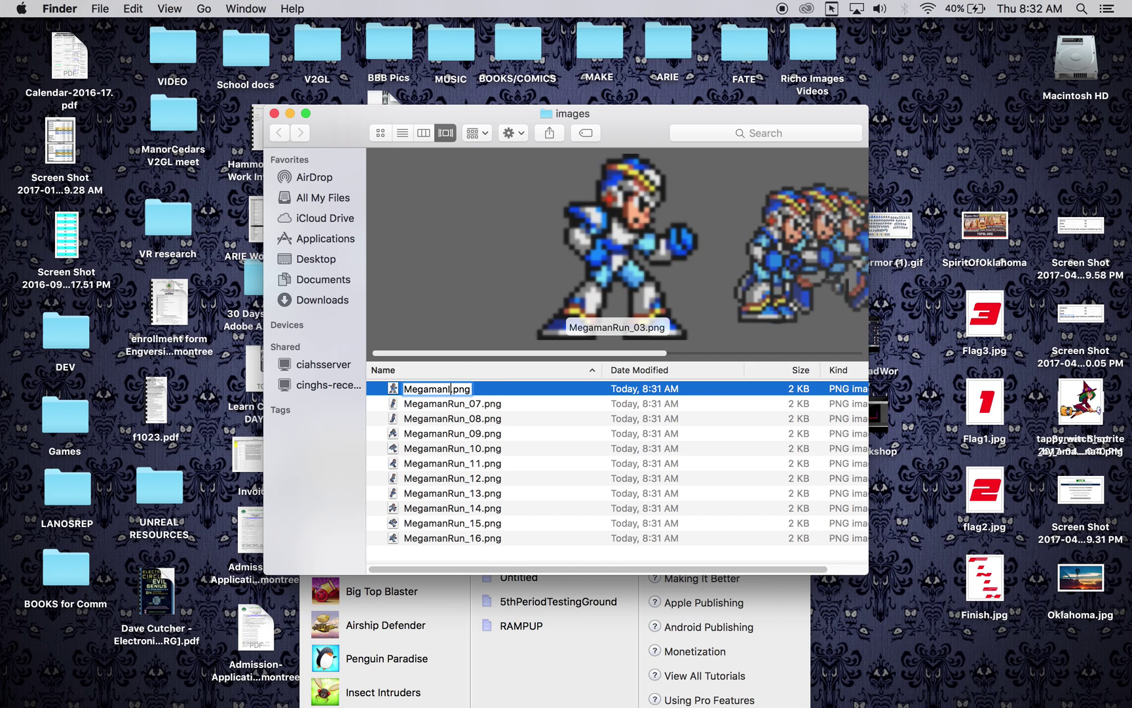
type("dle")
key("Return")
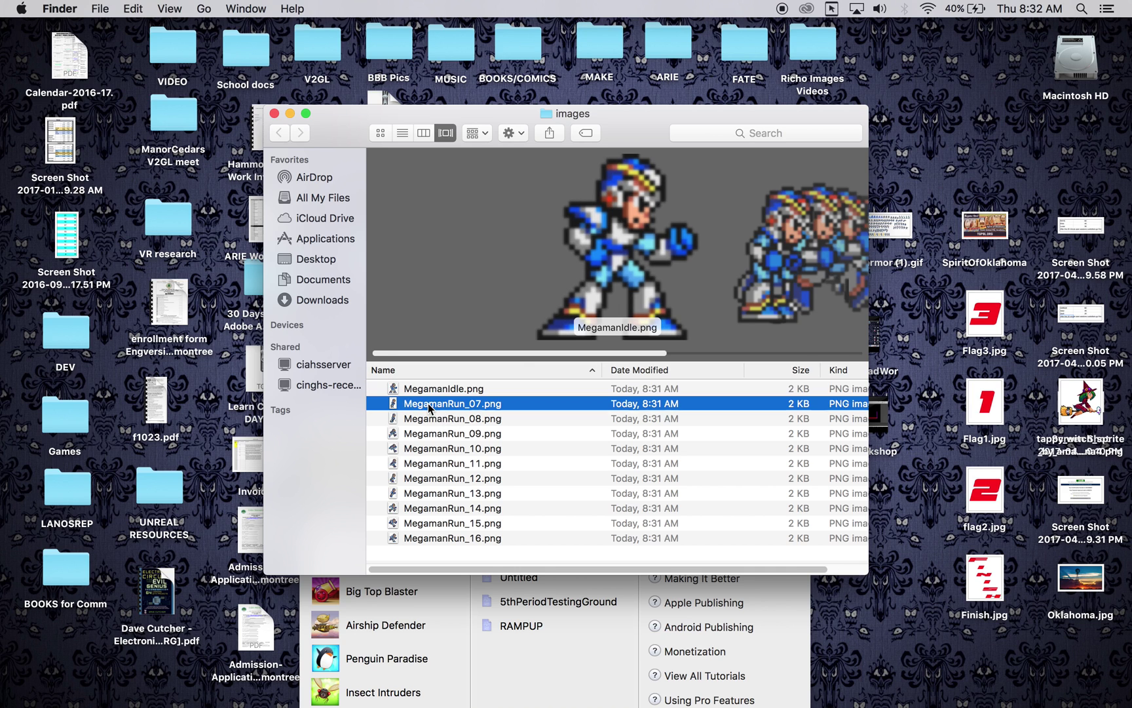
Step: Review the MegamanRun_07 to MegamanRun_16 frames and bring GameSalad's start window forward
left_click(429, 405)
key("Down")
key("Down")
key("Down")
key("Down")
key("Down")
key("Down")
key("Down")
key("Down")
key("Down")
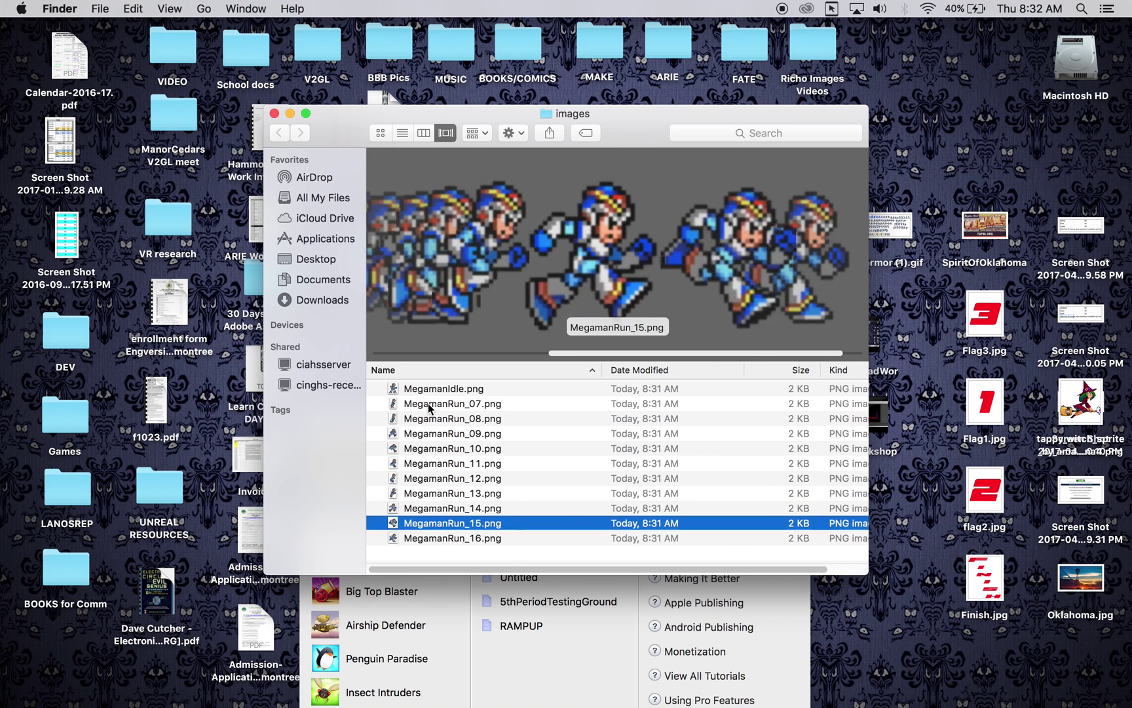
key("Up")
key("Up")
key("Up")
key("Up")
key("Up")
key("Up")
key("Up")
key("Up")
key("Up")
key("Down")
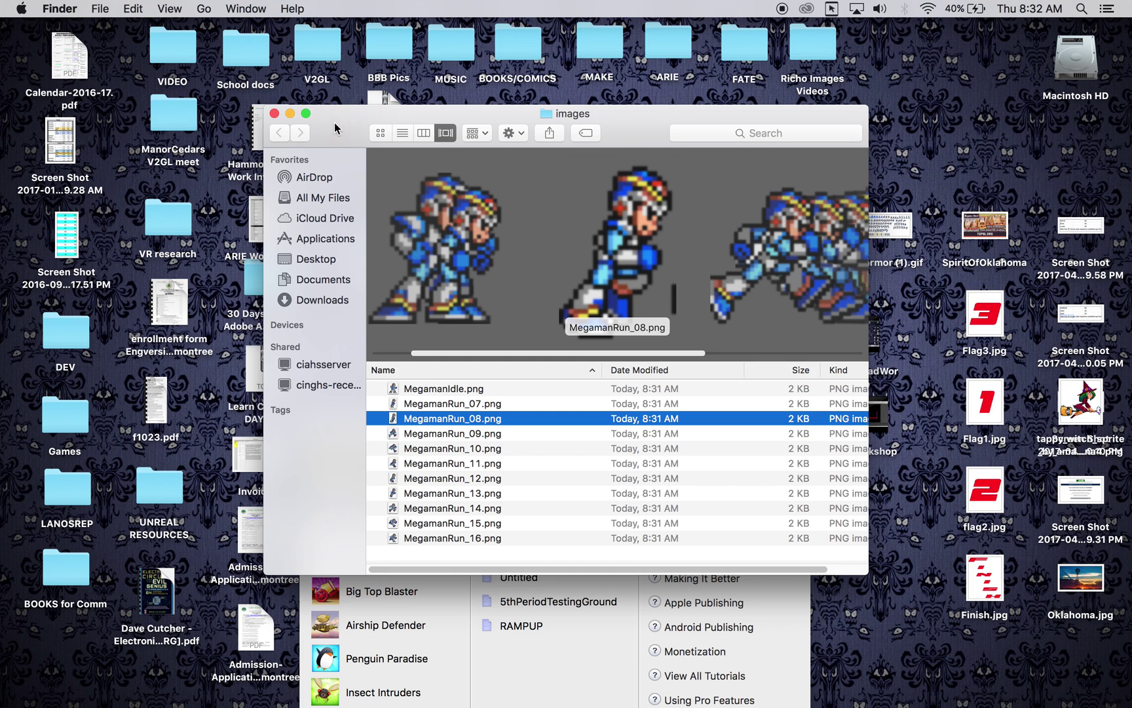
left_click_drag(337, 122, 570, 67)
left_click_drag(417, 447, 353, 67)
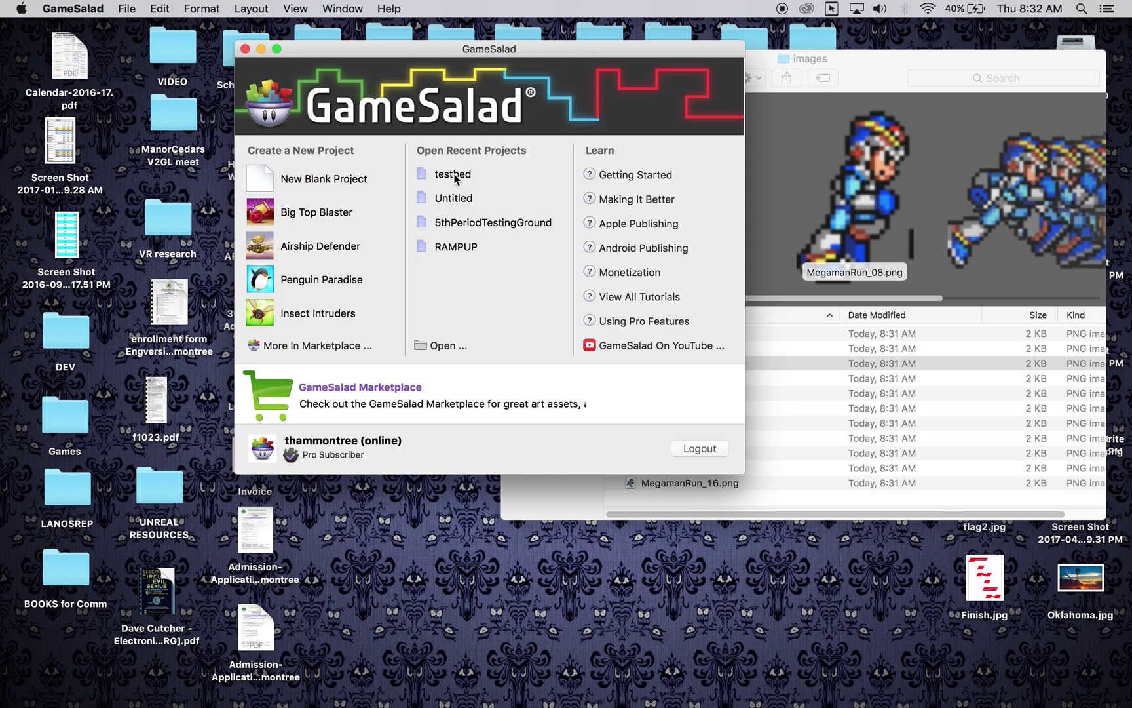
double_click(452, 198)
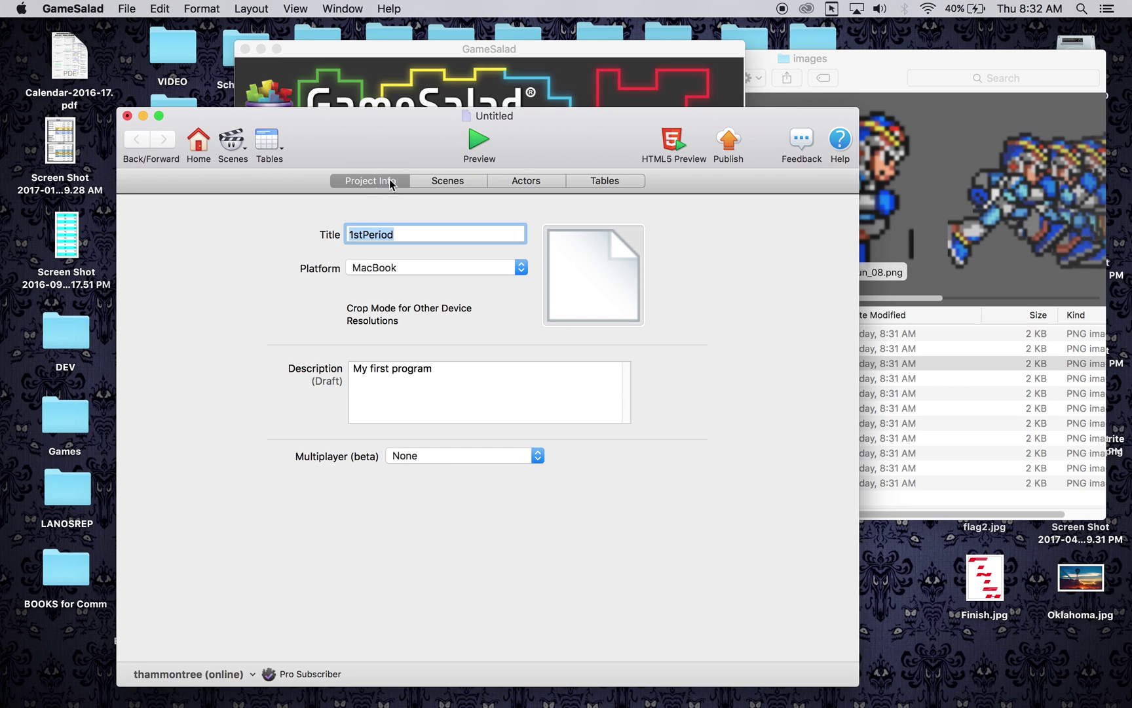
left_click(444, 183)
double_click(169, 226)
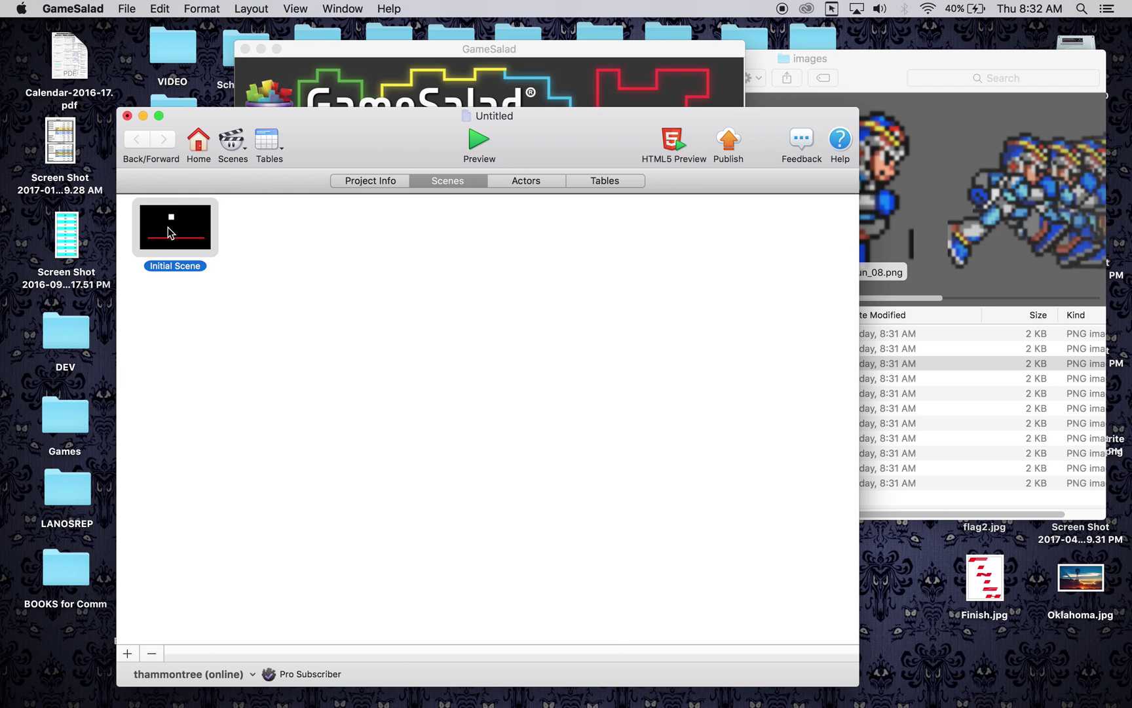
left_click_drag(341, 149, 348, 91)
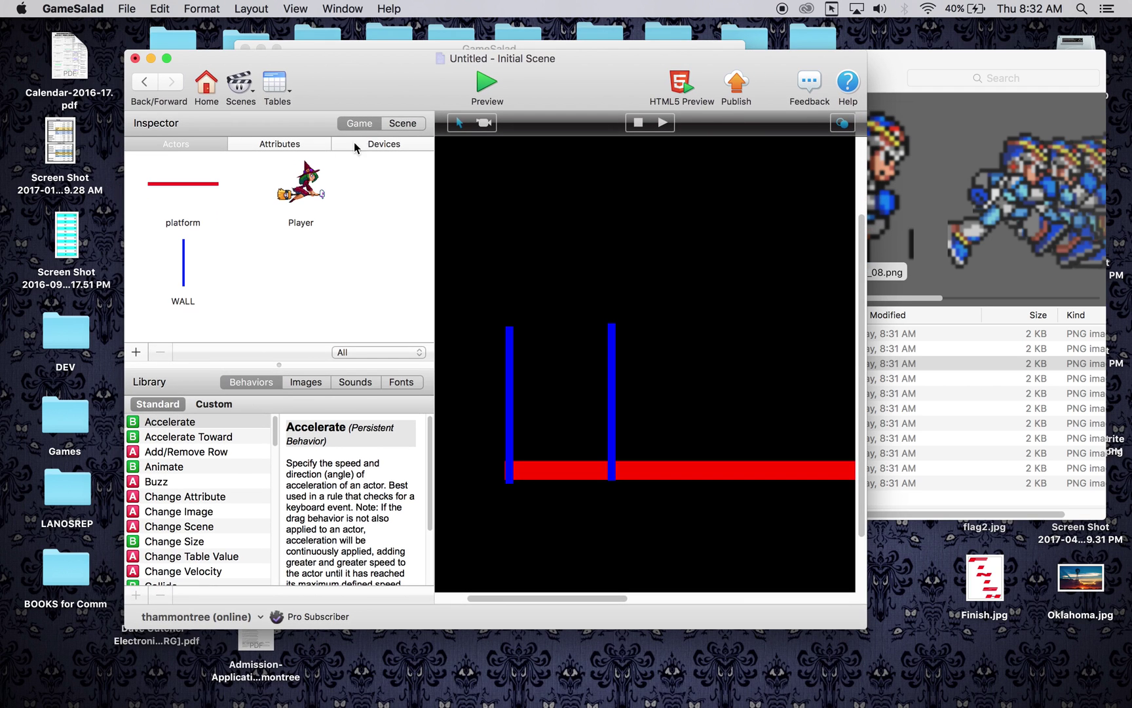
left_click(304, 192)
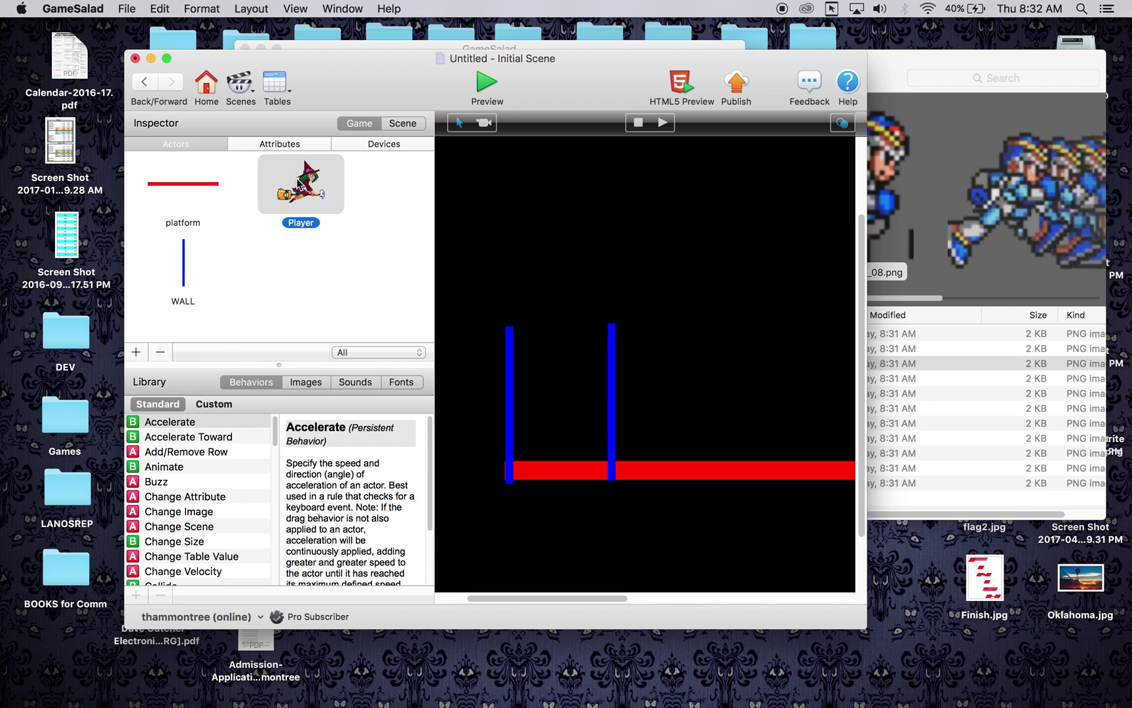
double_click(299, 184)
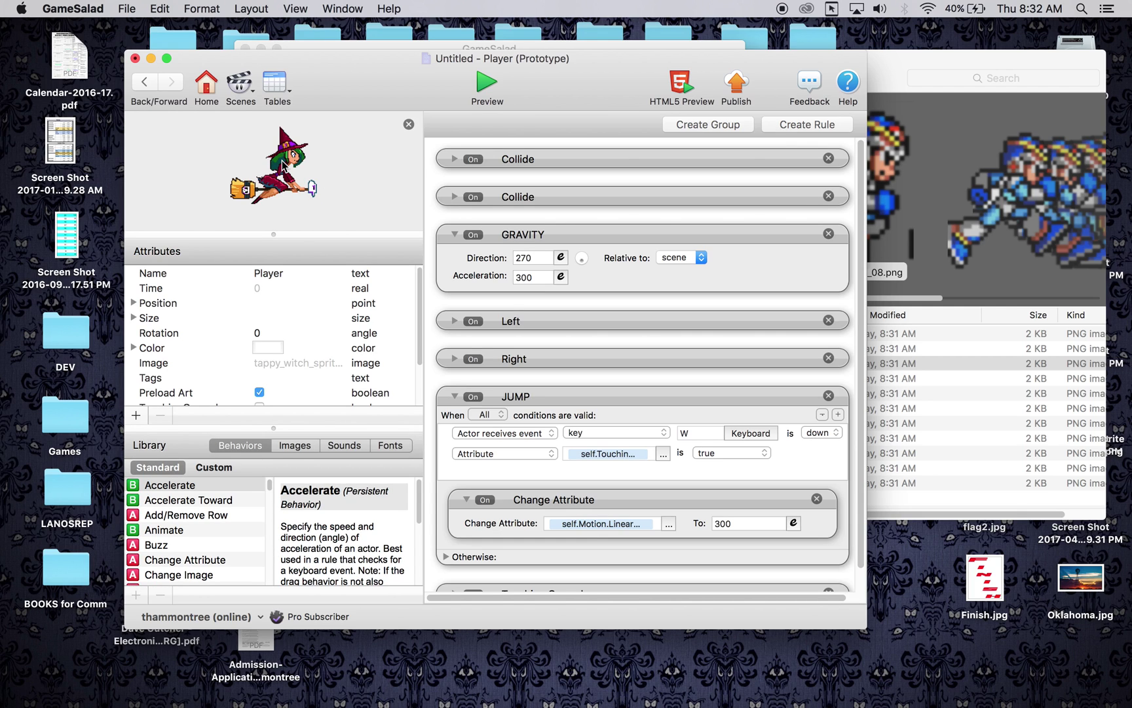
scroll(258, 354, "down", 3)
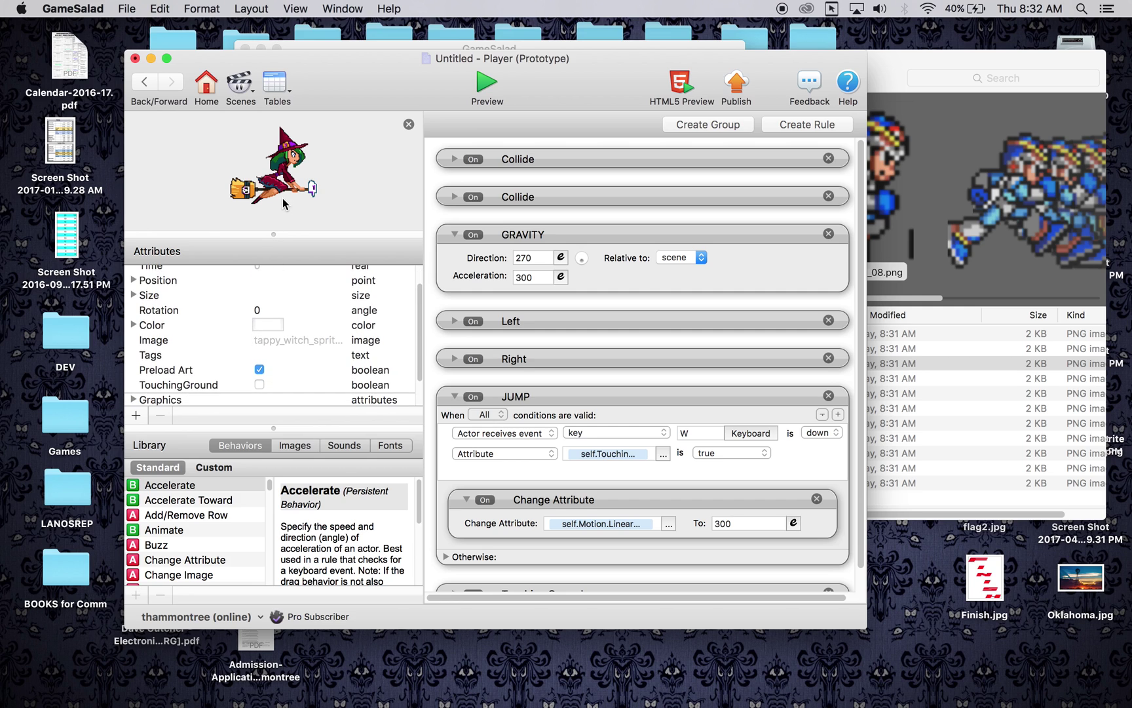
scroll(263, 374, "down", 3)
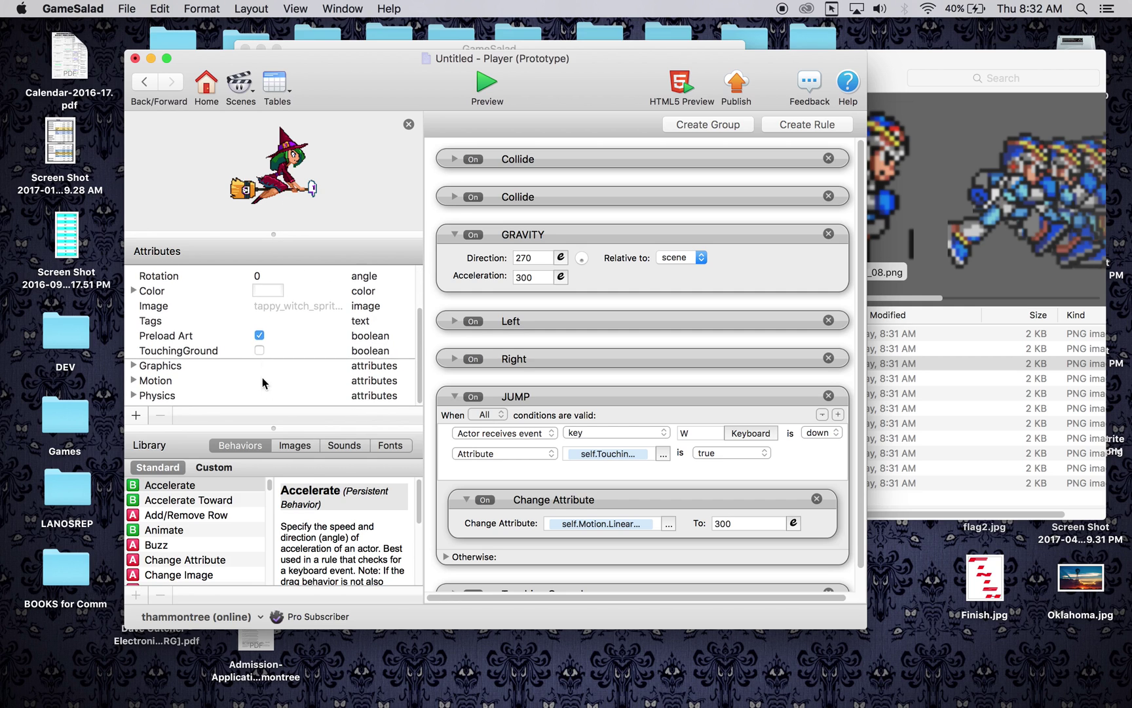
Step: Import MegamanIdle.png through MegamanRun_16.png from Finder into the Images library
left_click(295, 445)
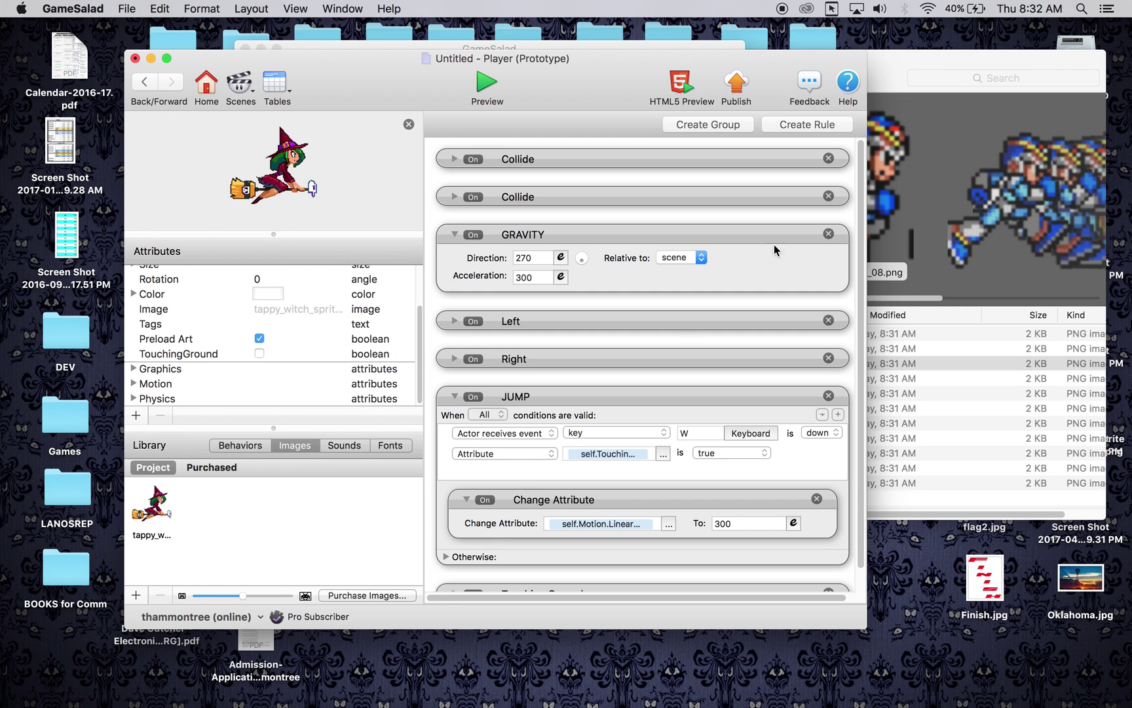
left_click_drag(617, 79, 468, 57)
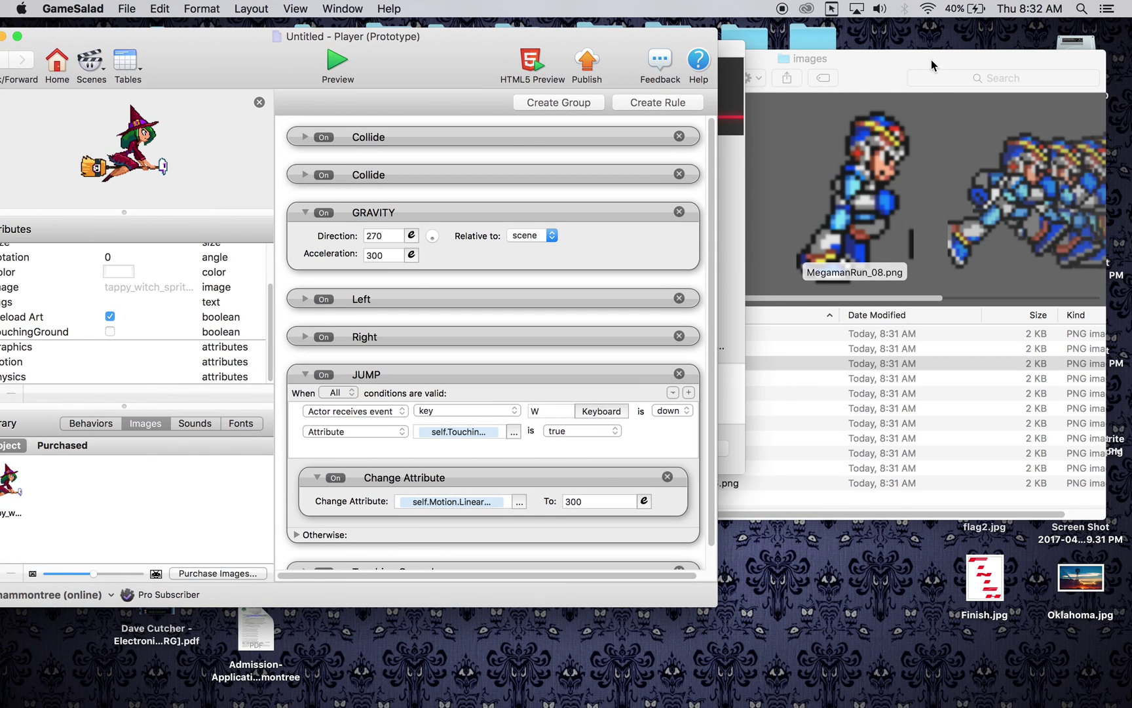
left_click_drag(899, 61, 949, 49)
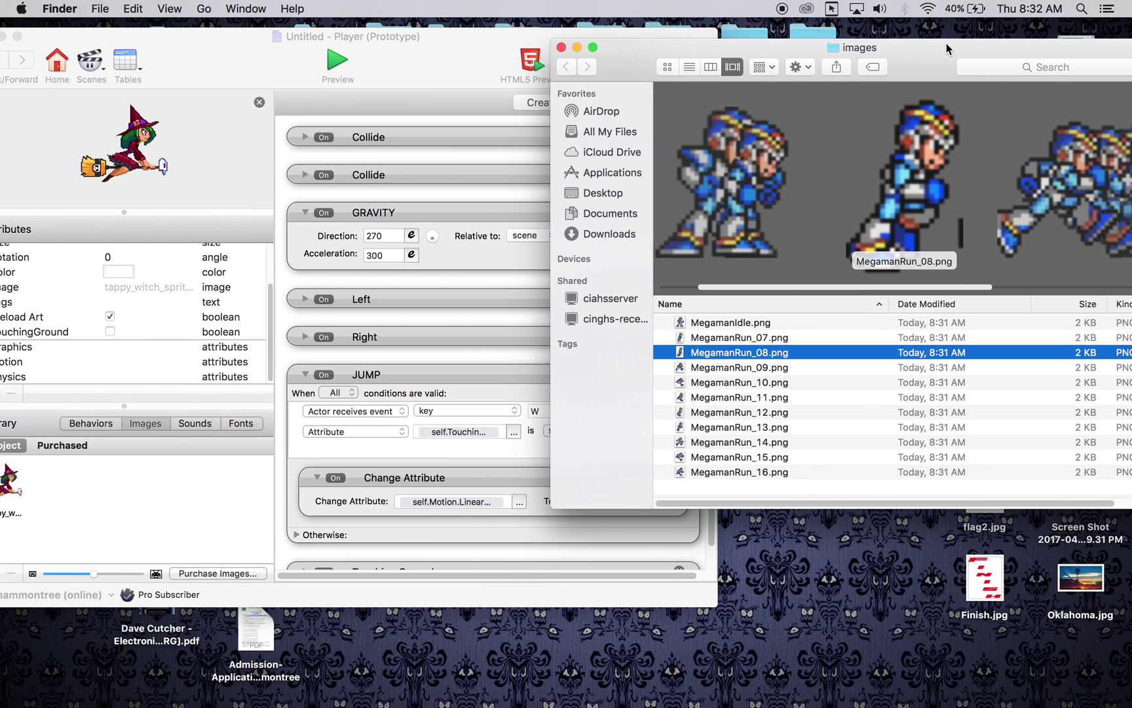
left_click(714, 324)
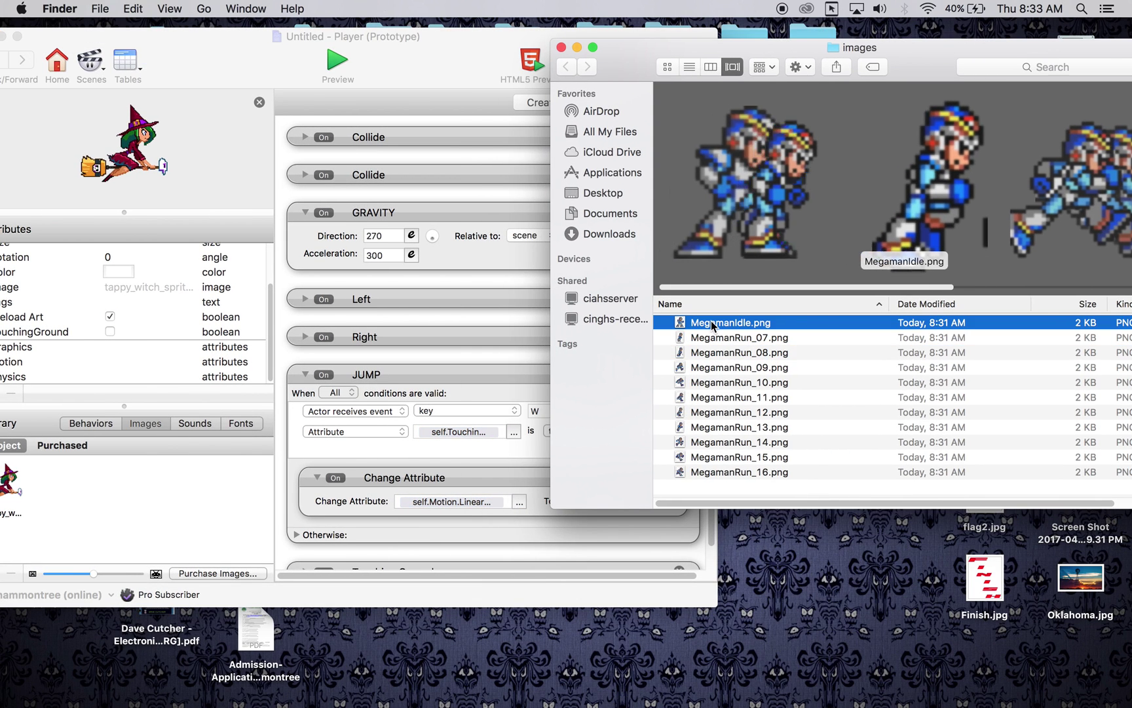
left_click(712, 473, "shift")
left_click_drag(729, 327, 170, 485)
Step: Delete the witch image and give the Player actor the MegamanIdle image
left_click(209, 59)
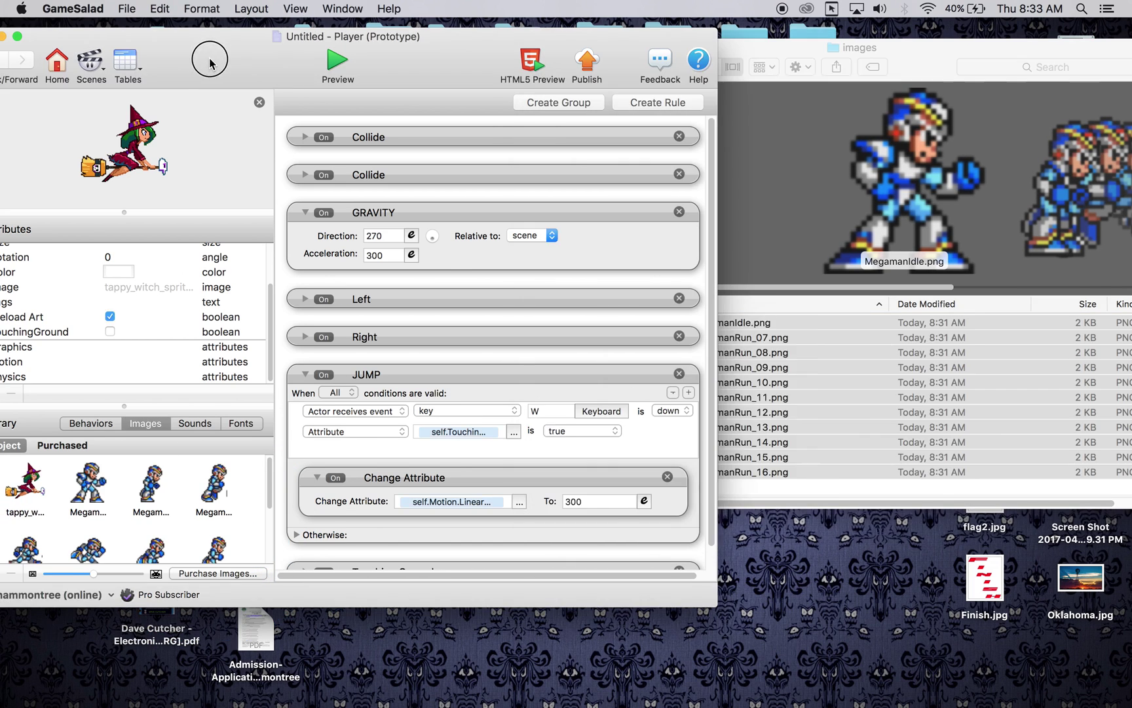
left_click_drag(208, 59, 418, 50)
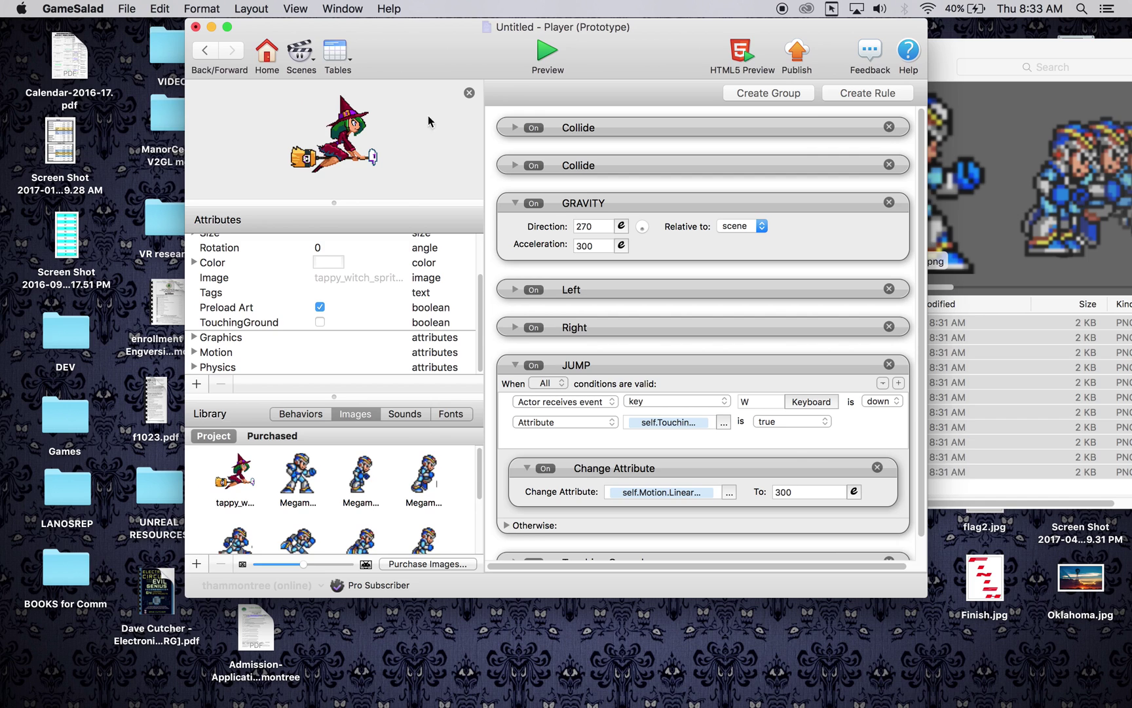
left_click(240, 475)
left_click(220, 564)
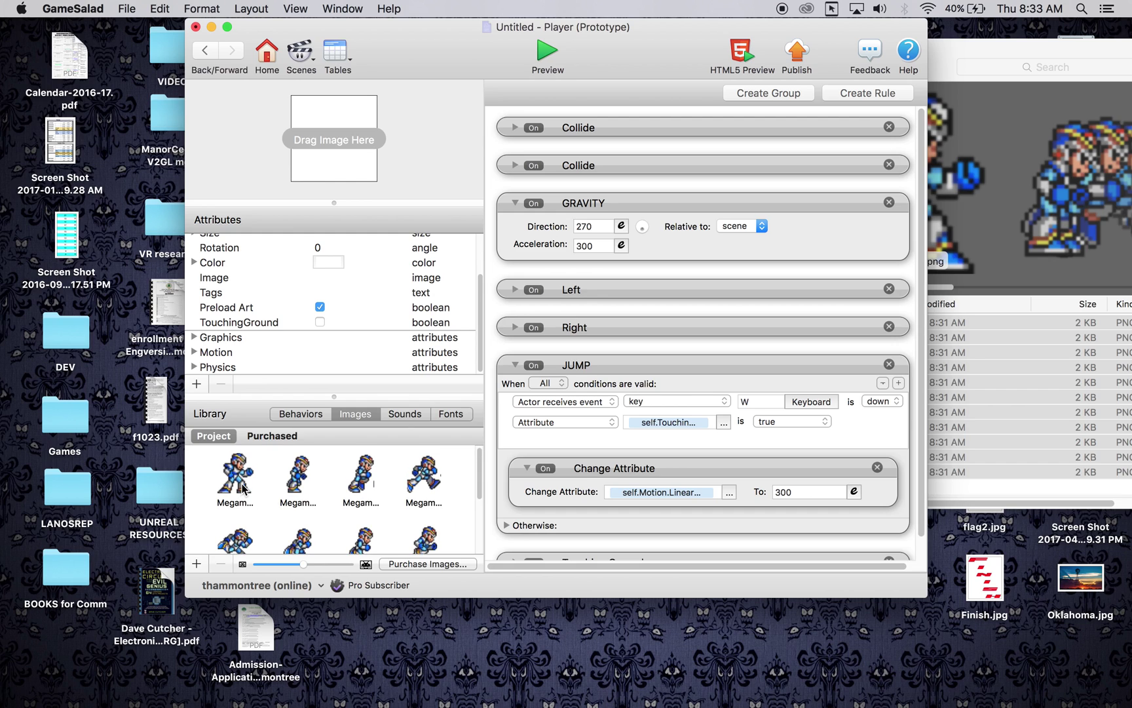
left_click_drag(242, 486, 322, 145)
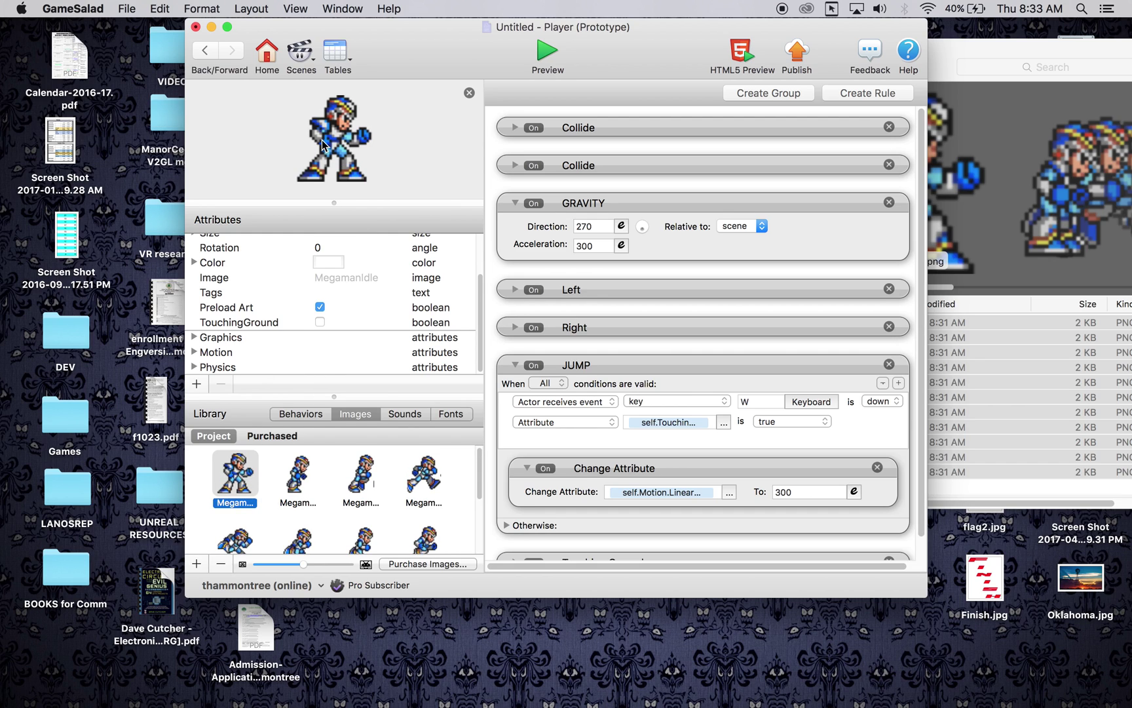
Step: Preview the game and try moving Mega Man left and right
left_click(547, 52)
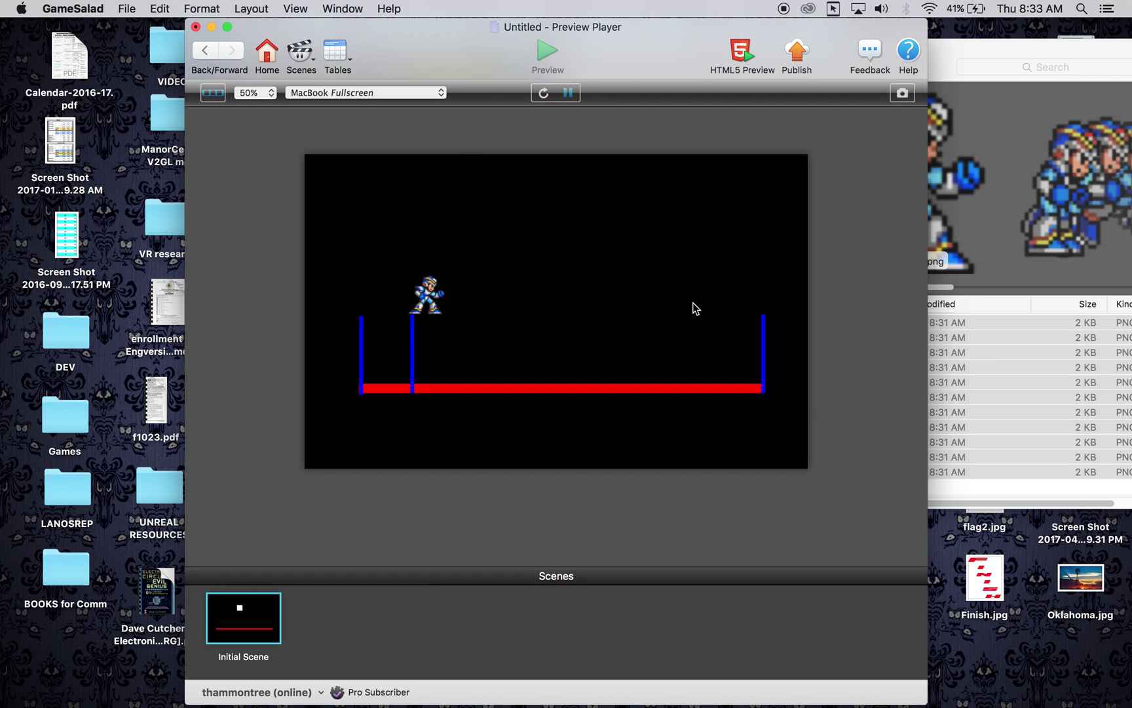
key("Left")
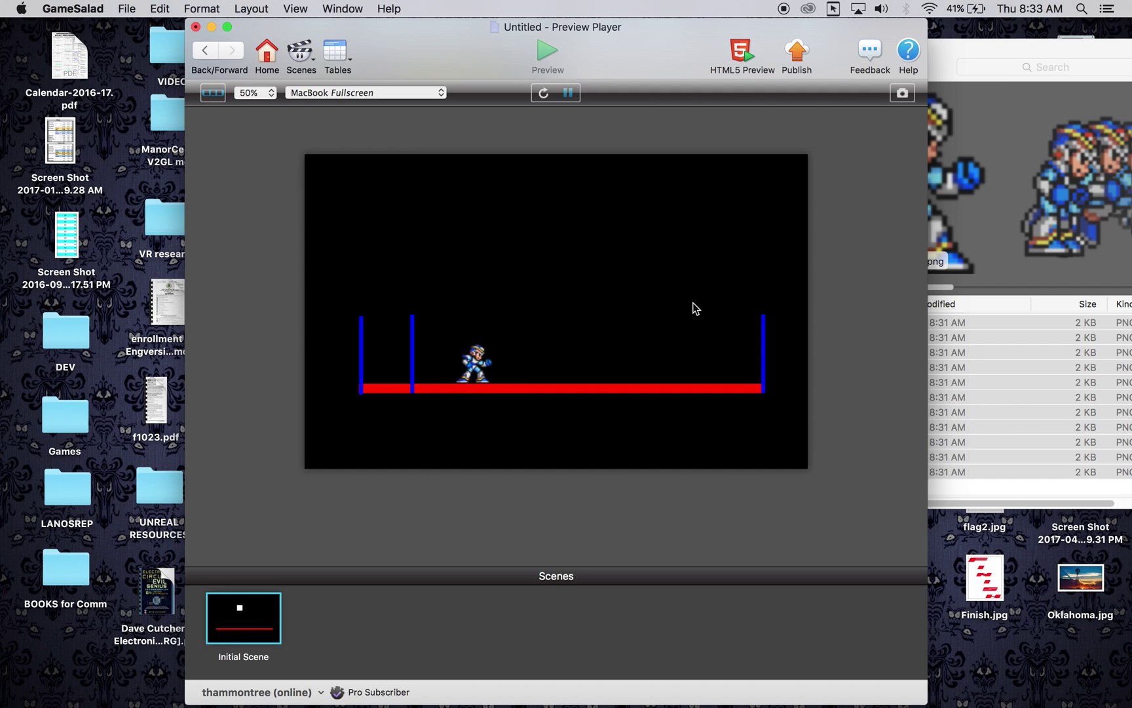
key("Right")
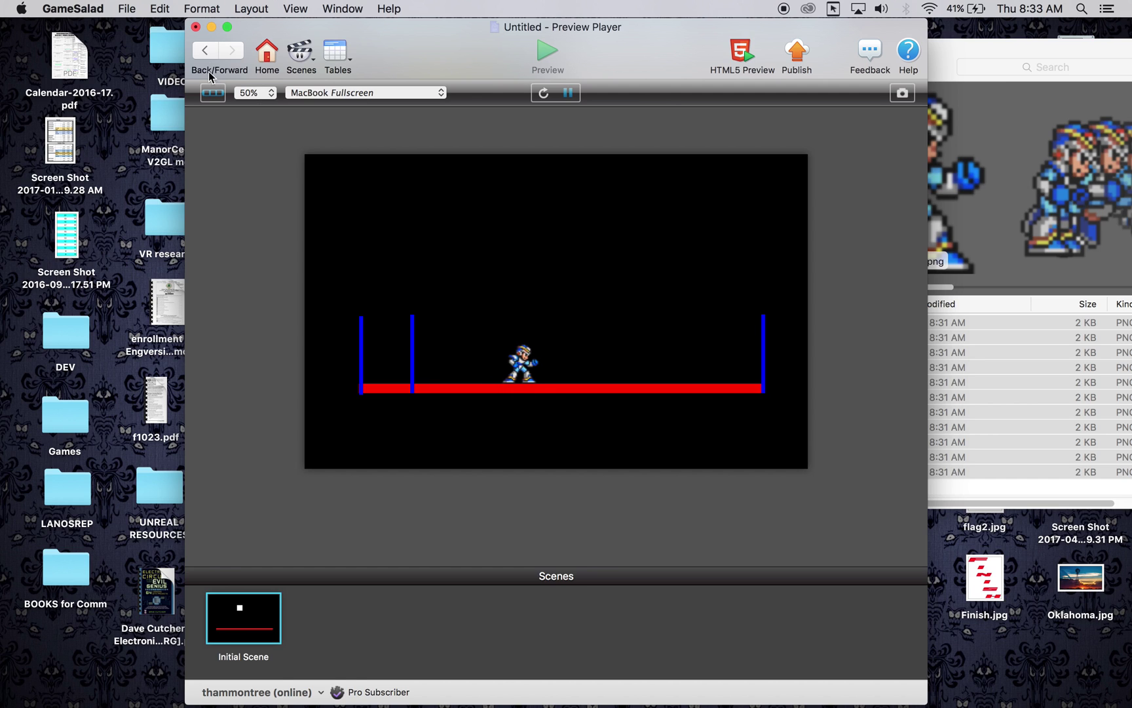
Step: Drag the shift-selected MegamanRun frames from the Library into the Player's behaviours as a looping Animate
left_click(205, 51)
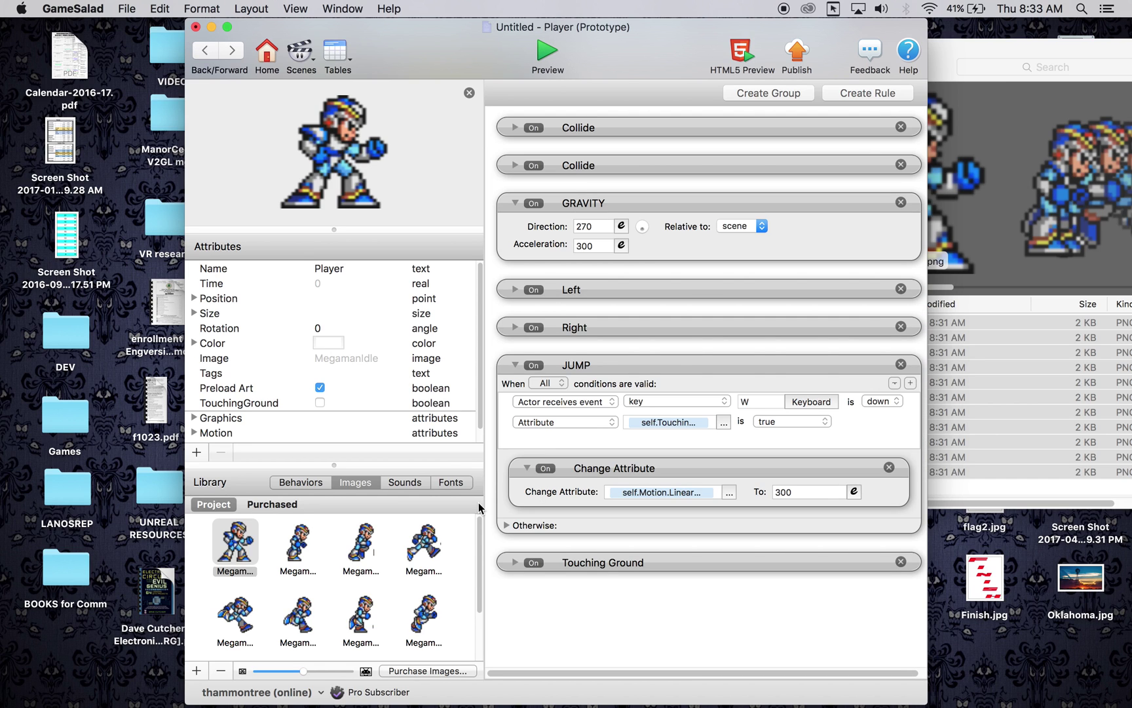
scroll(421, 606, "down", 3)
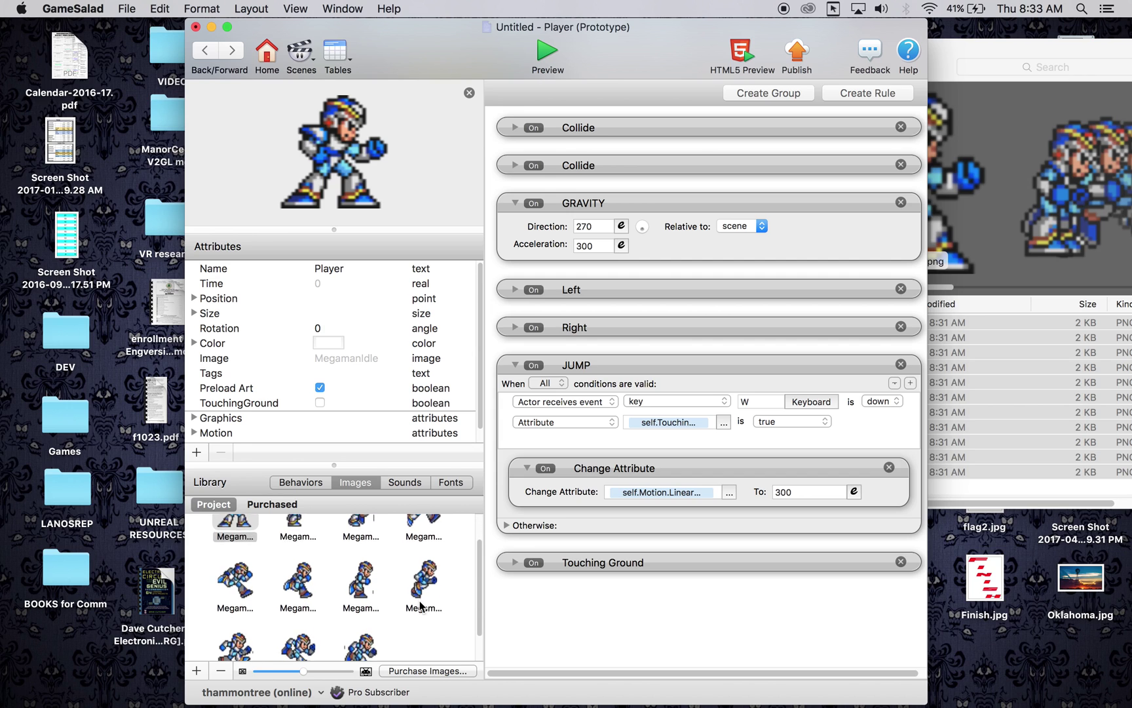
scroll(421, 606, "up", 1)
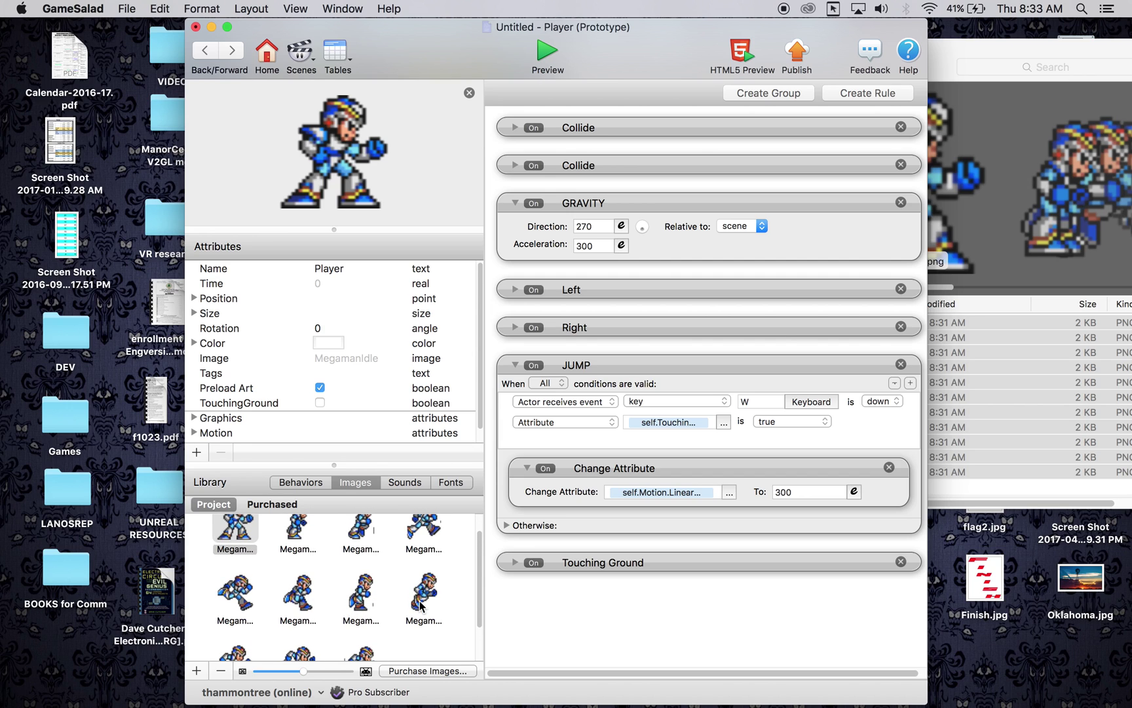
left_click(298, 541)
scroll(333, 603, "down", 2)
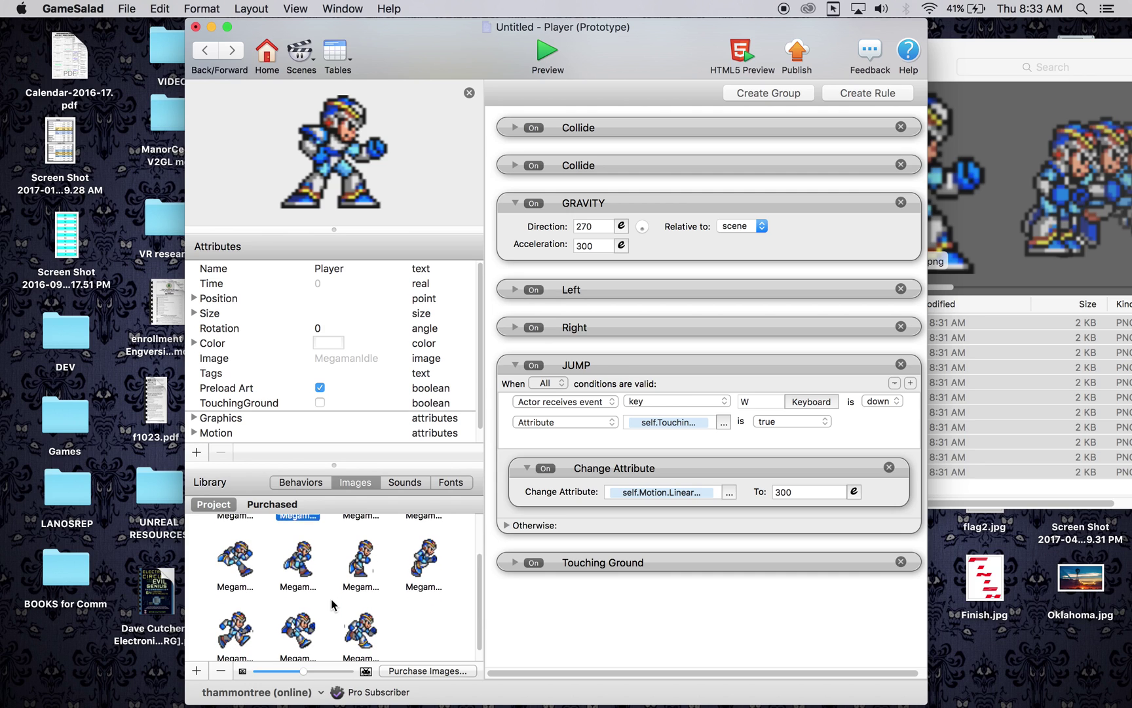
left_click(361, 630, "shift")
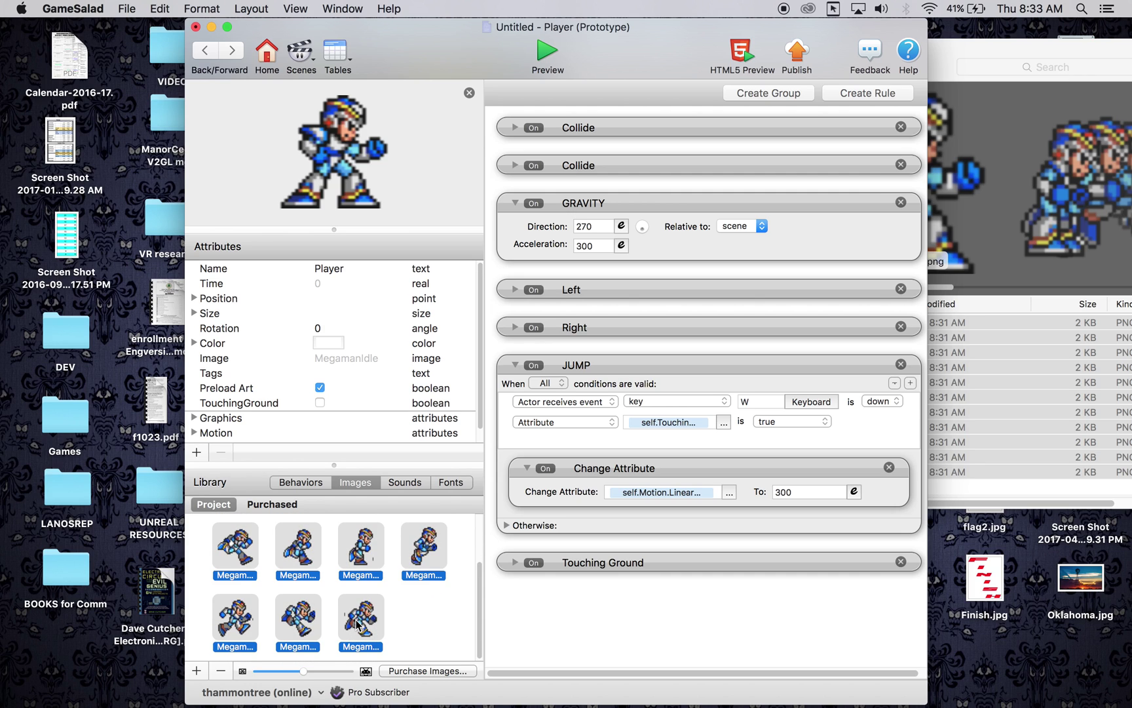
scroll(338, 613, "up", 2)
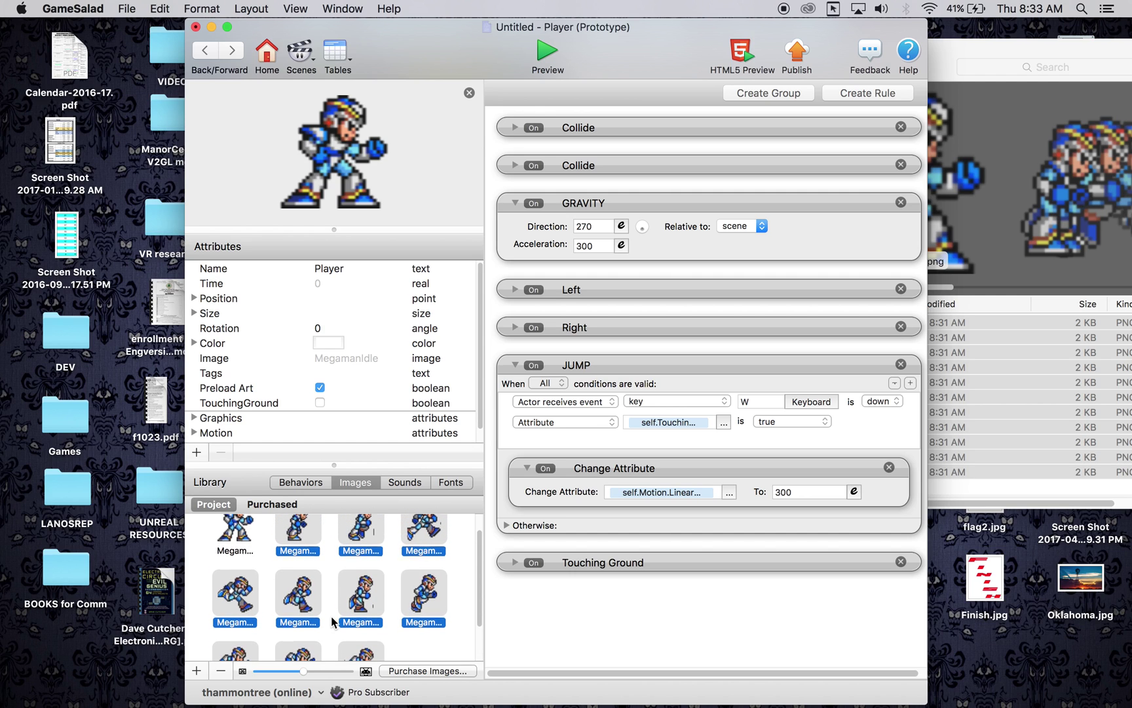
scroll(310, 601, "down", 2)
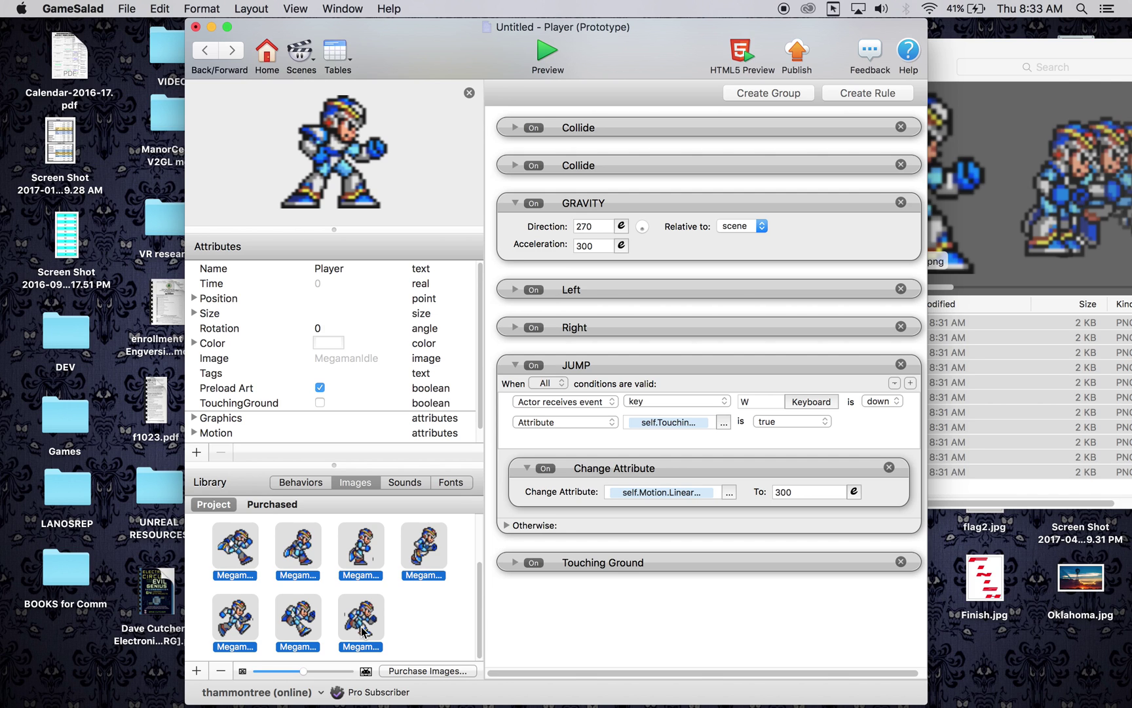
left_click_drag(362, 631, 593, 626)
scroll(589, 587, "down", 3)
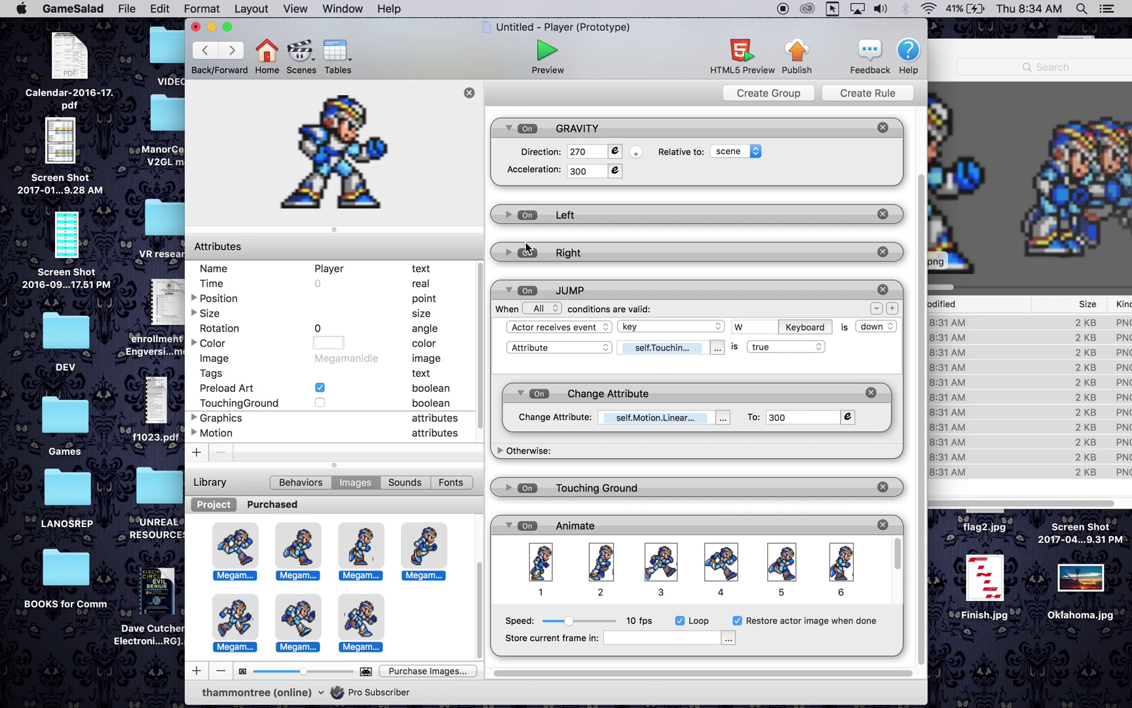
Step: Move the Animate behaviour into the Right movement rule and duplicate it into the Left rule
left_click(509, 252)
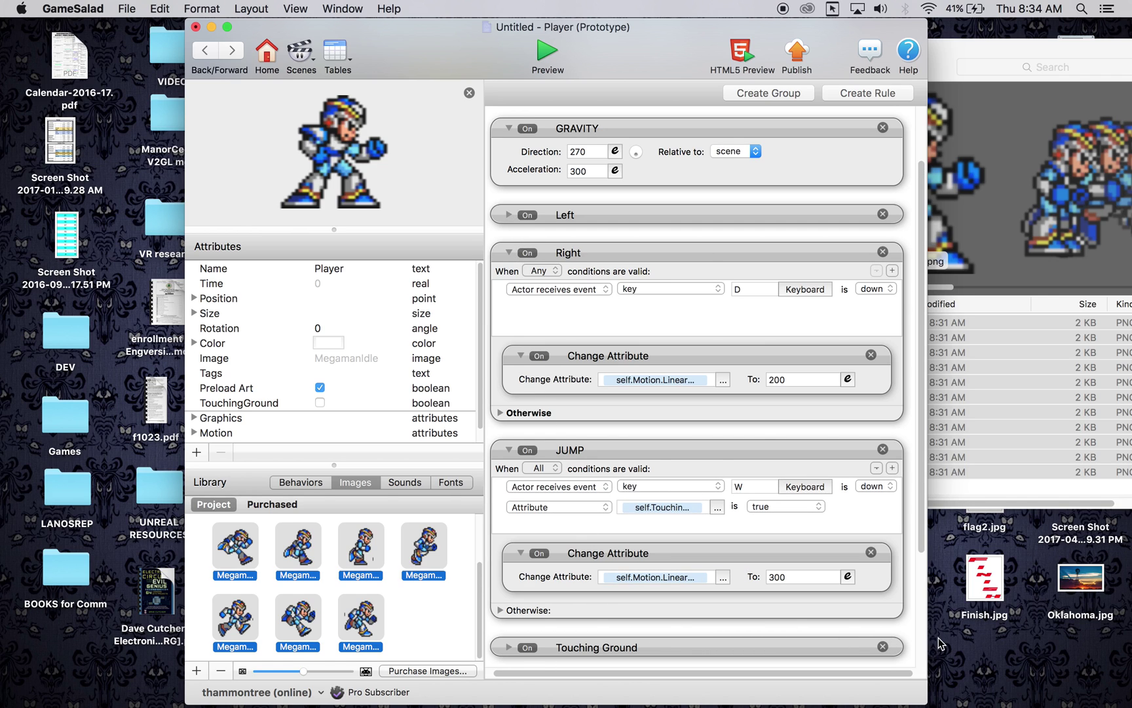
left_click_drag(927, 632, 1083, 628)
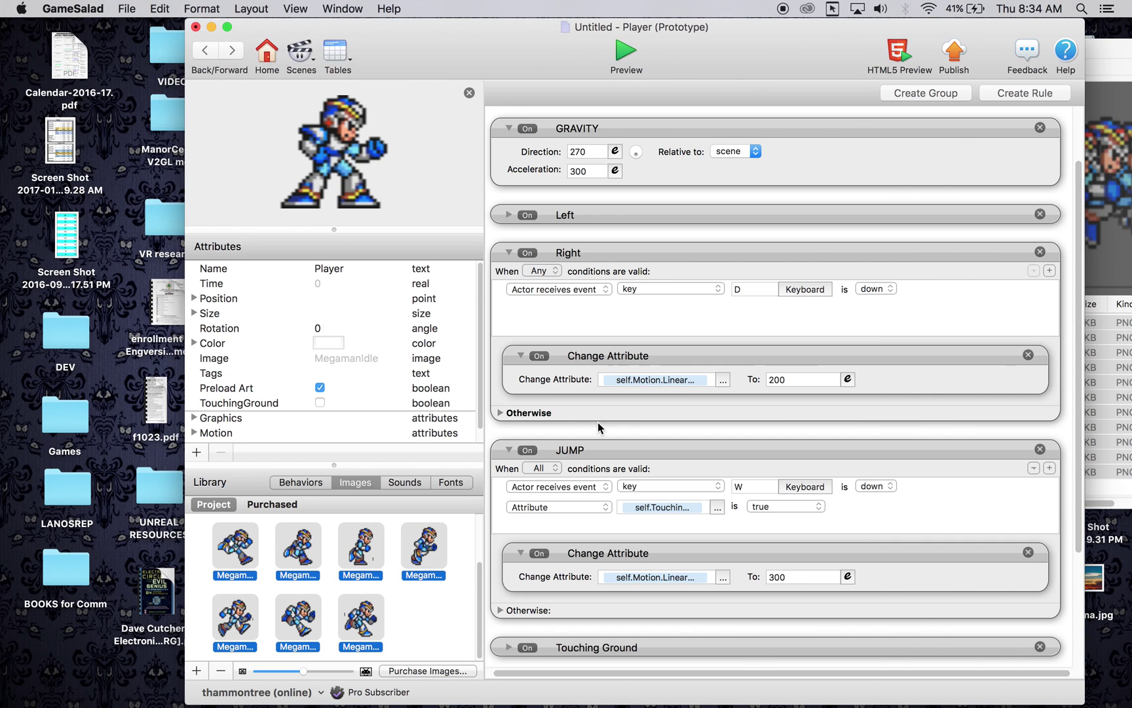
left_click(509, 450)
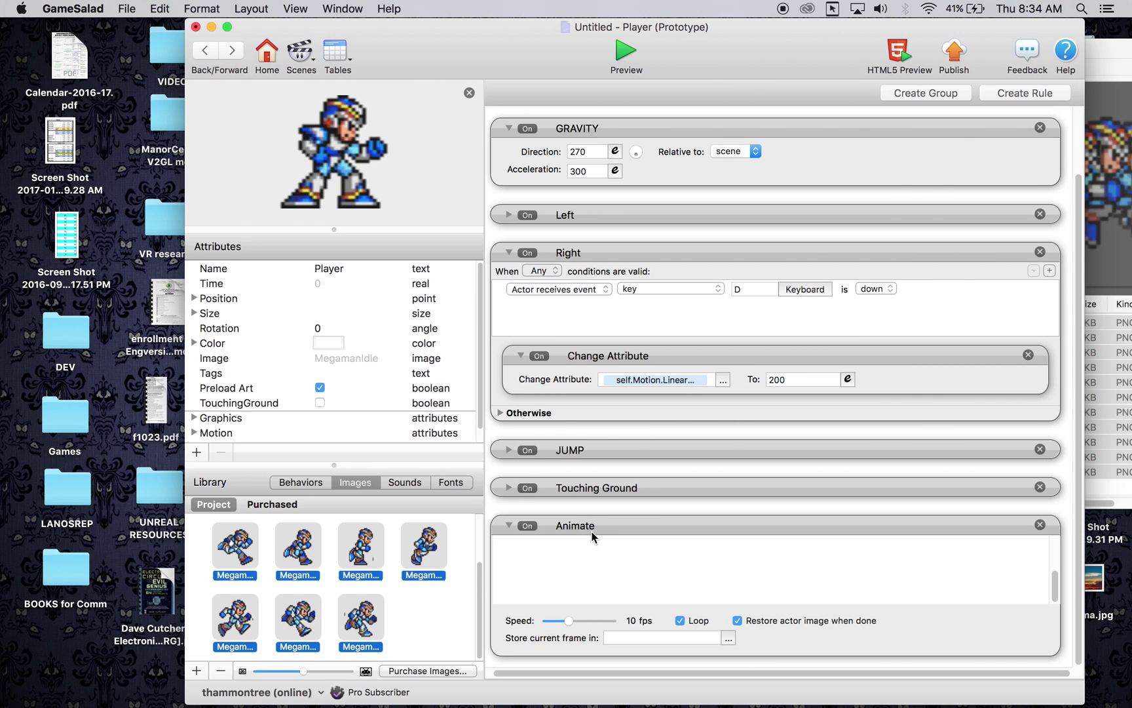
left_click_drag(593, 536, 639, 417)
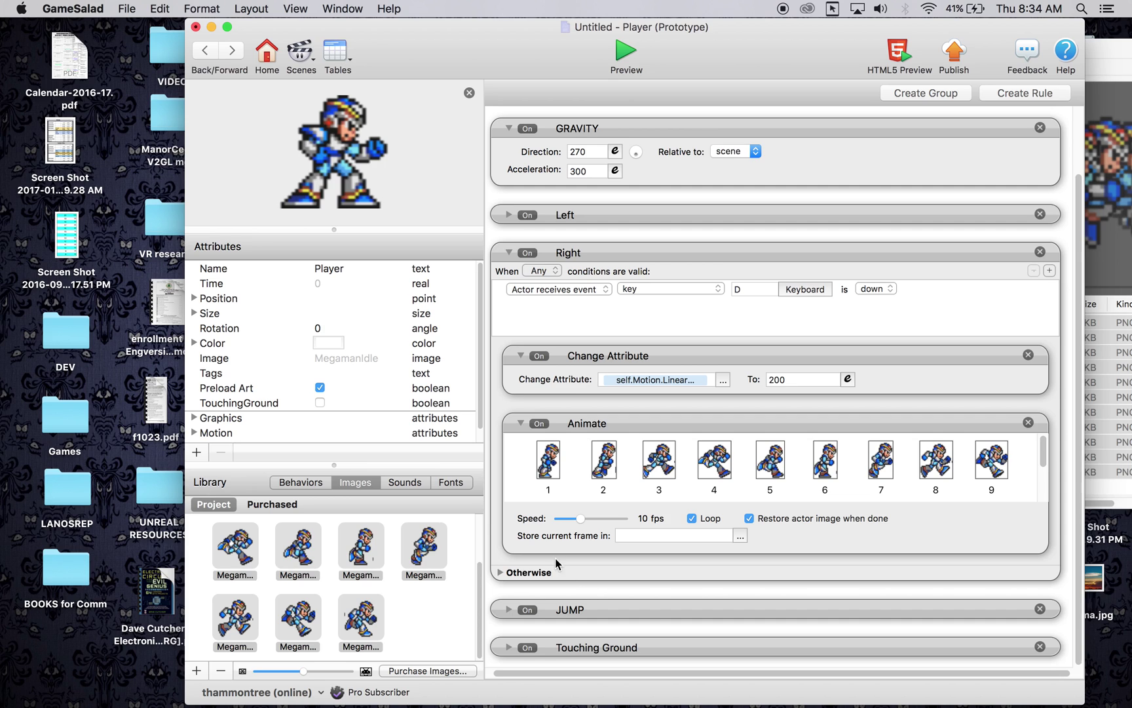
left_click(508, 215)
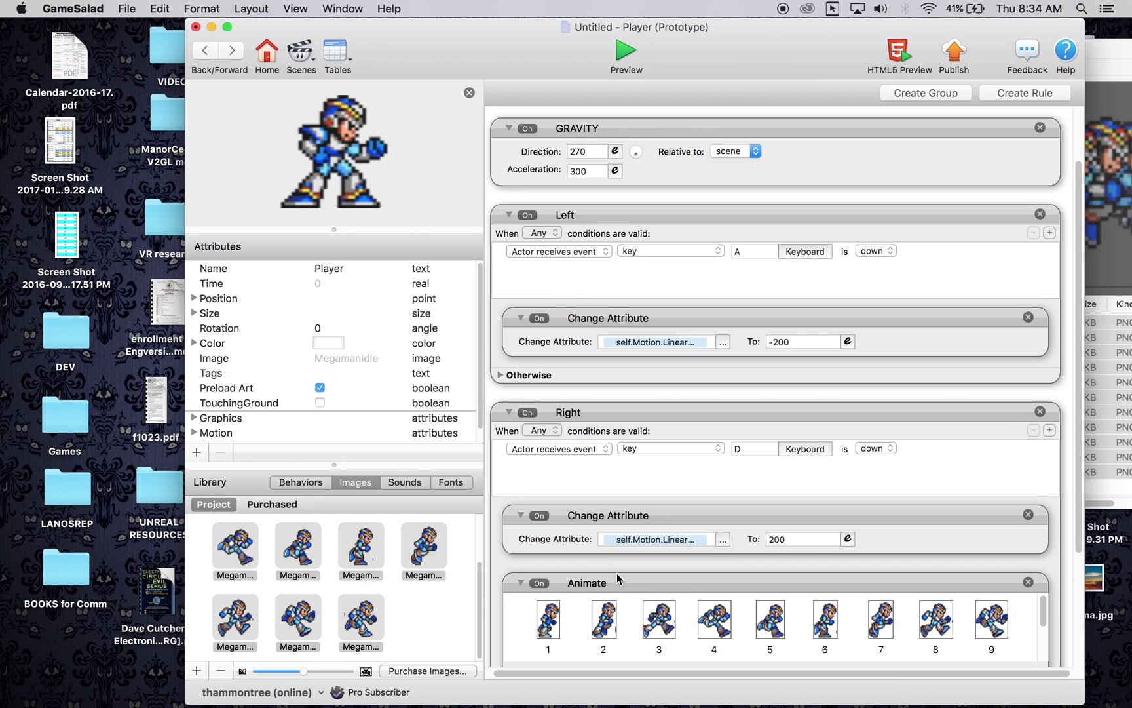
left_click_drag(617, 581, 611, 371)
left_click(626, 56)
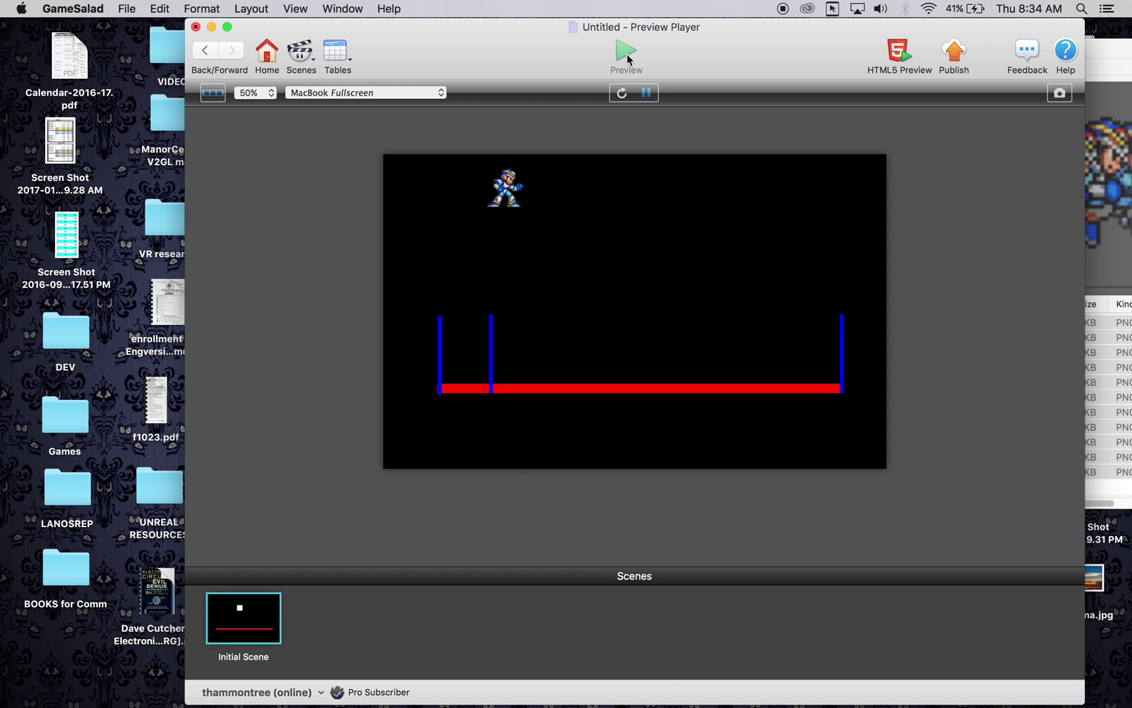
key("a")
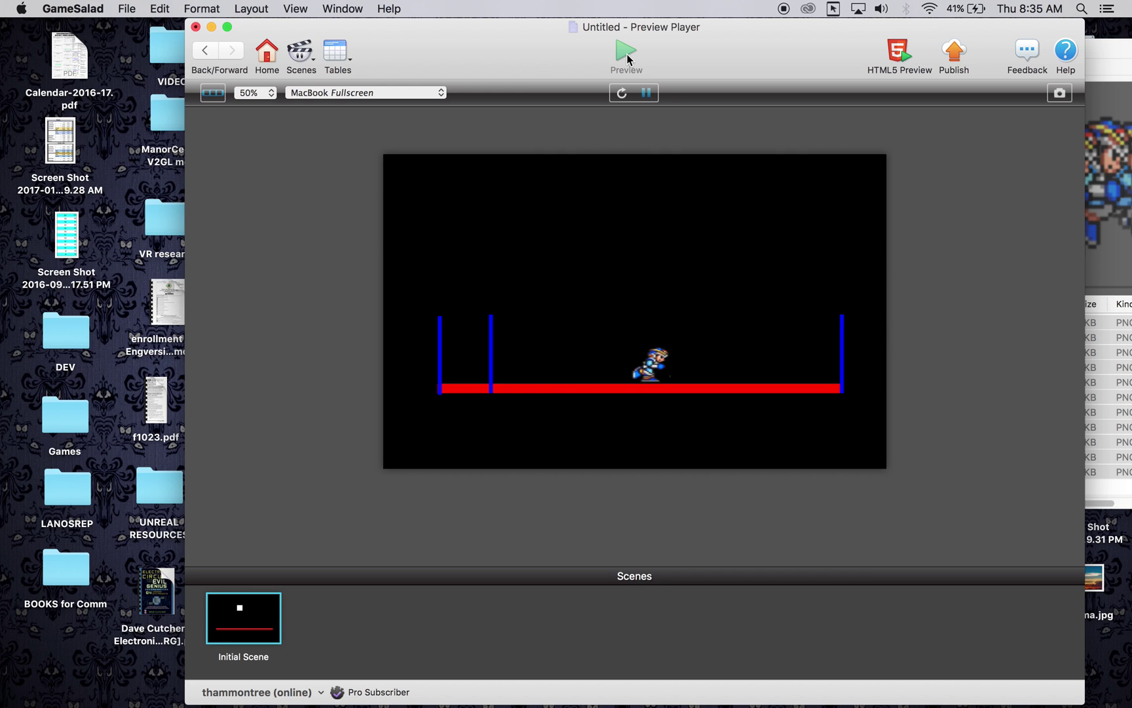
key("Left")
key("Right")
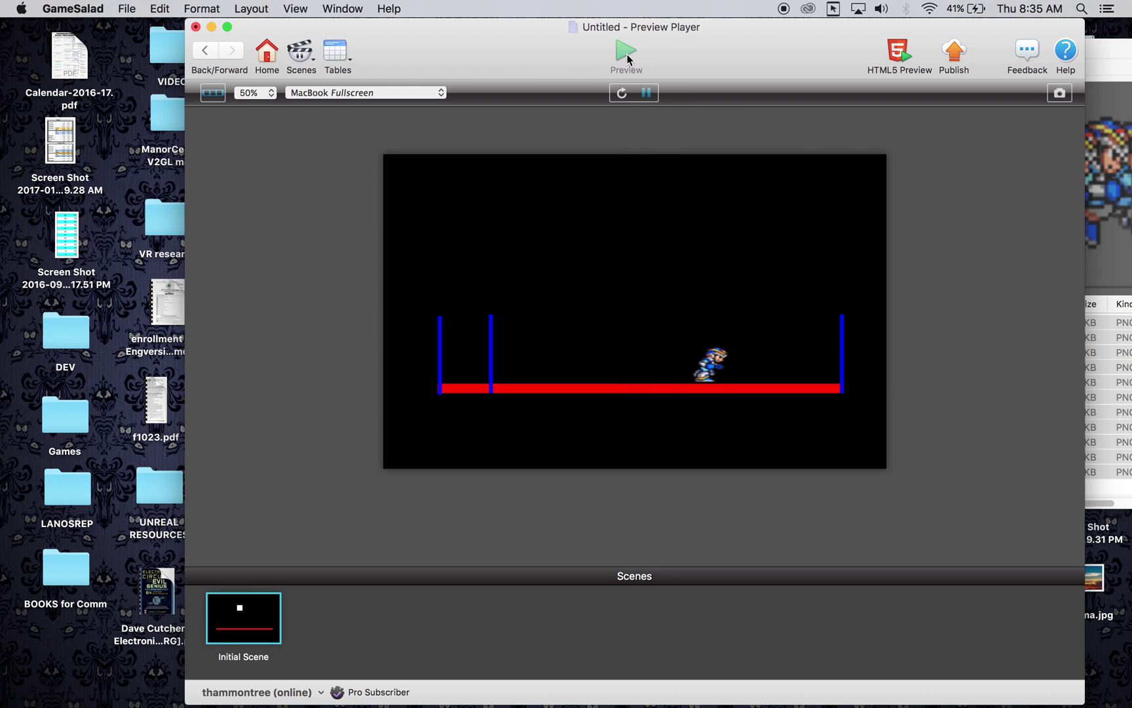
key("Left")
key("Up")
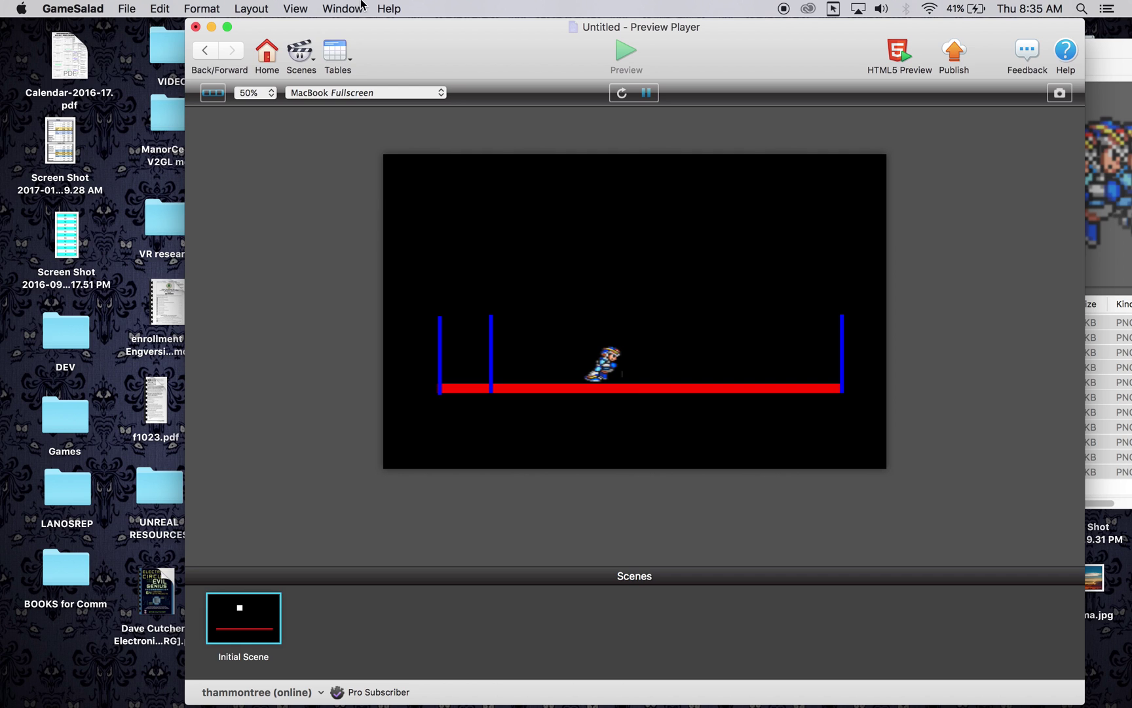
left_click(208, 50)
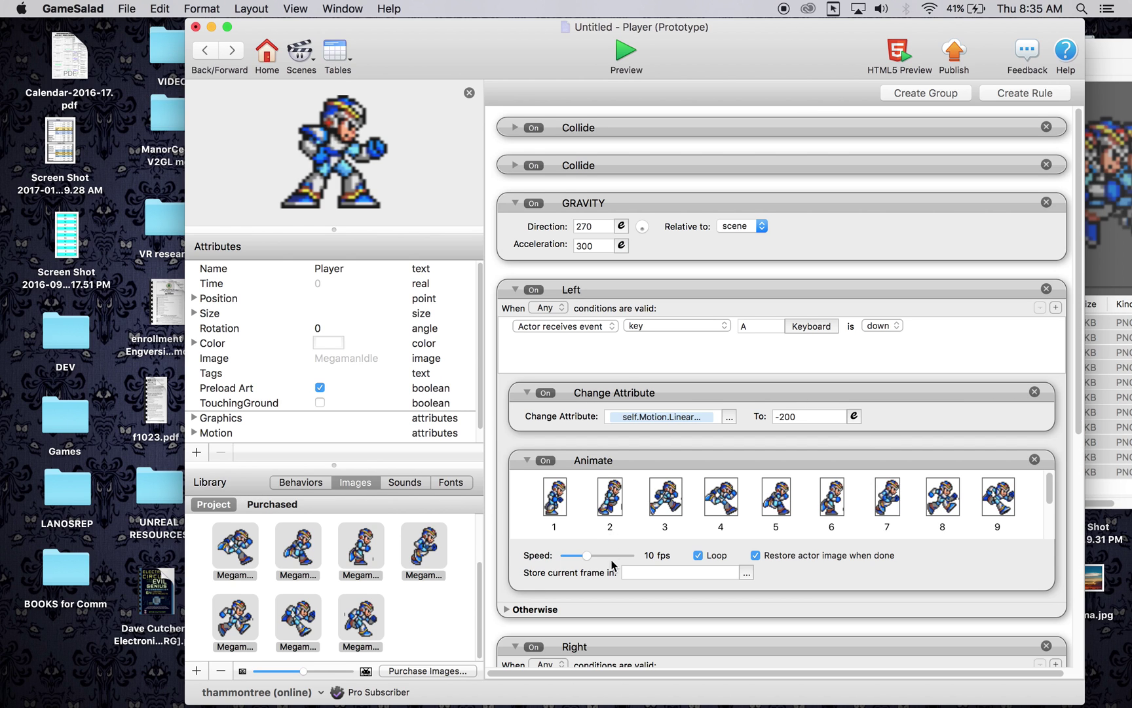
Step: Add a Change Attribute behaviour from the Behaviors library into the Left rule
left_click(625, 462)
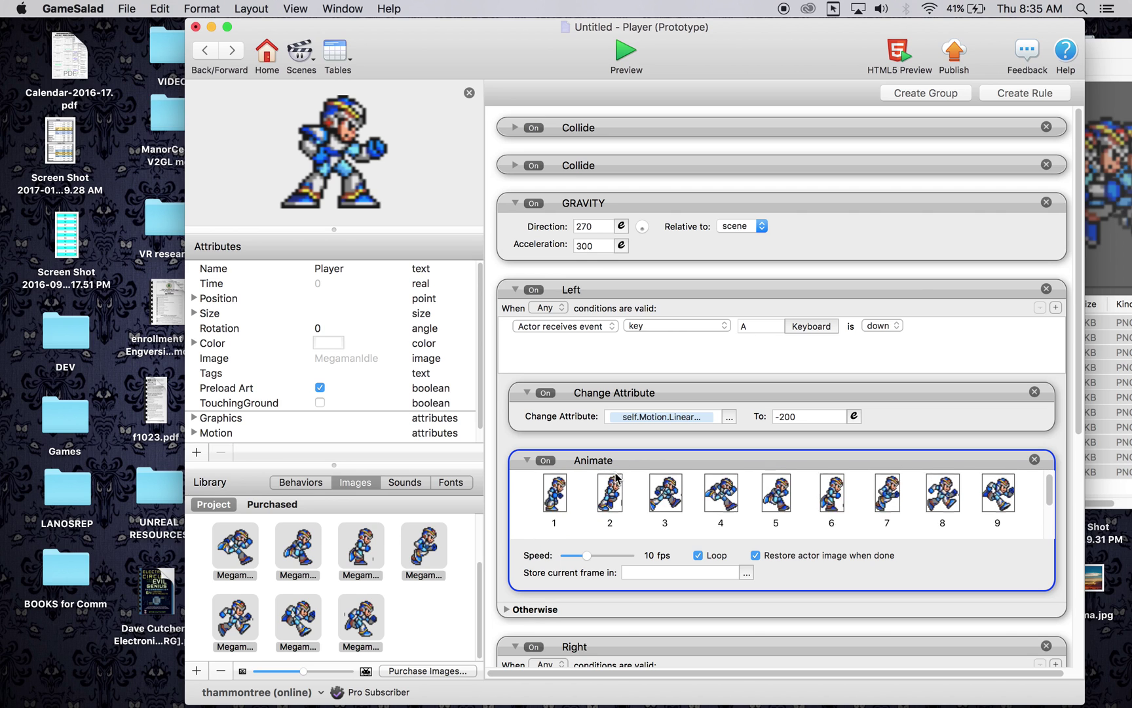
scroll(490, 458, "down", 3)
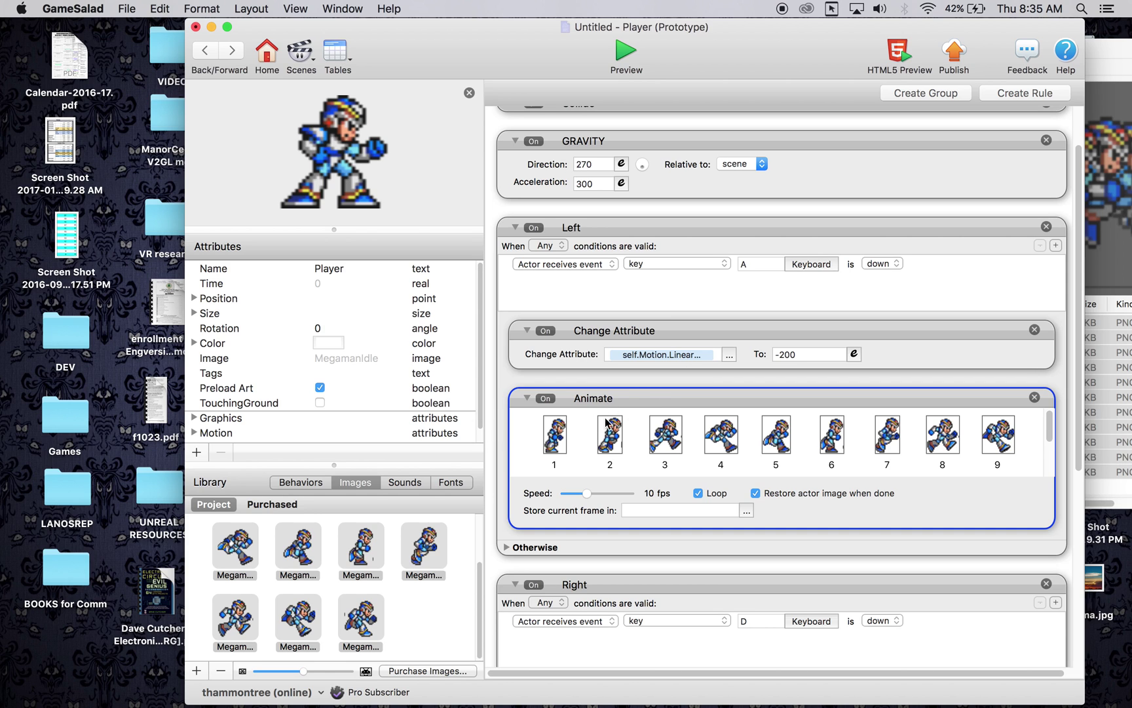
scroll(490, 481, "down", 1)
scroll(491, 481, "down", 5)
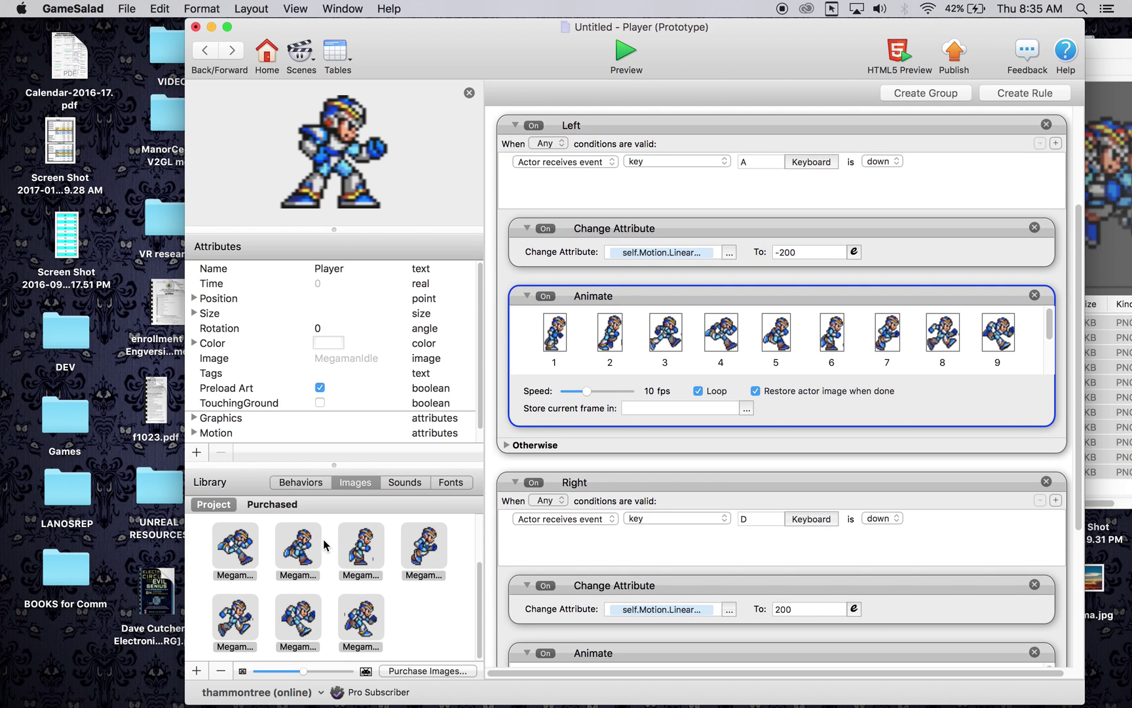
left_click(300, 484)
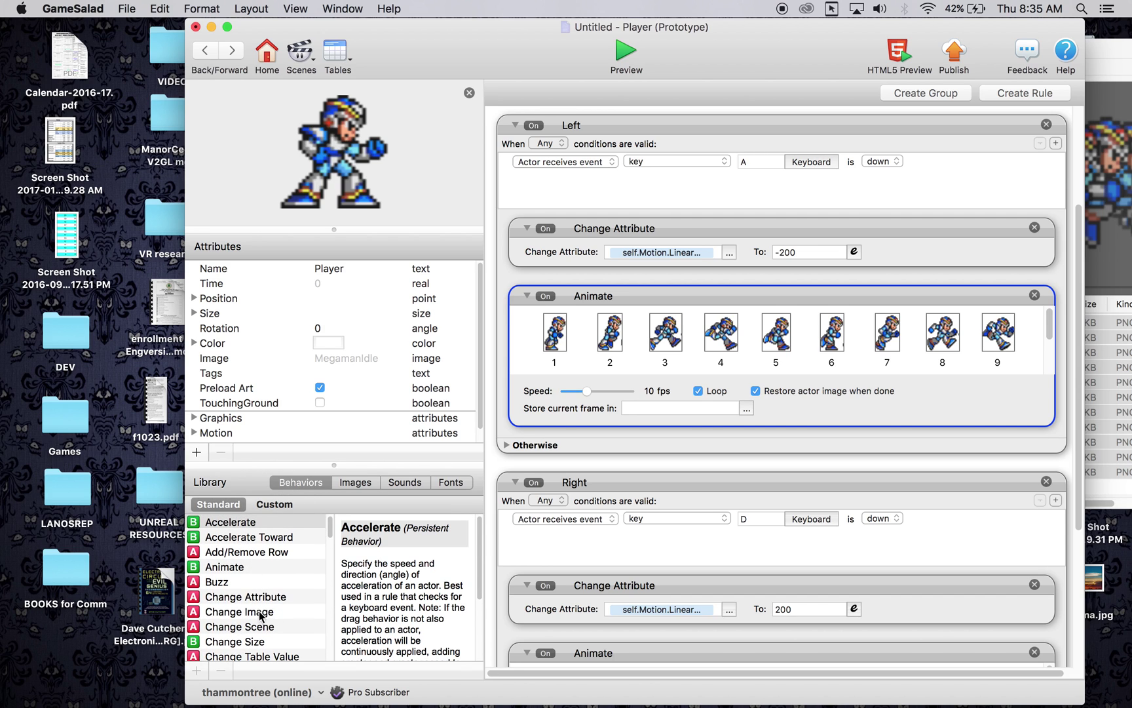
left_click_drag(248, 596, 668, 227)
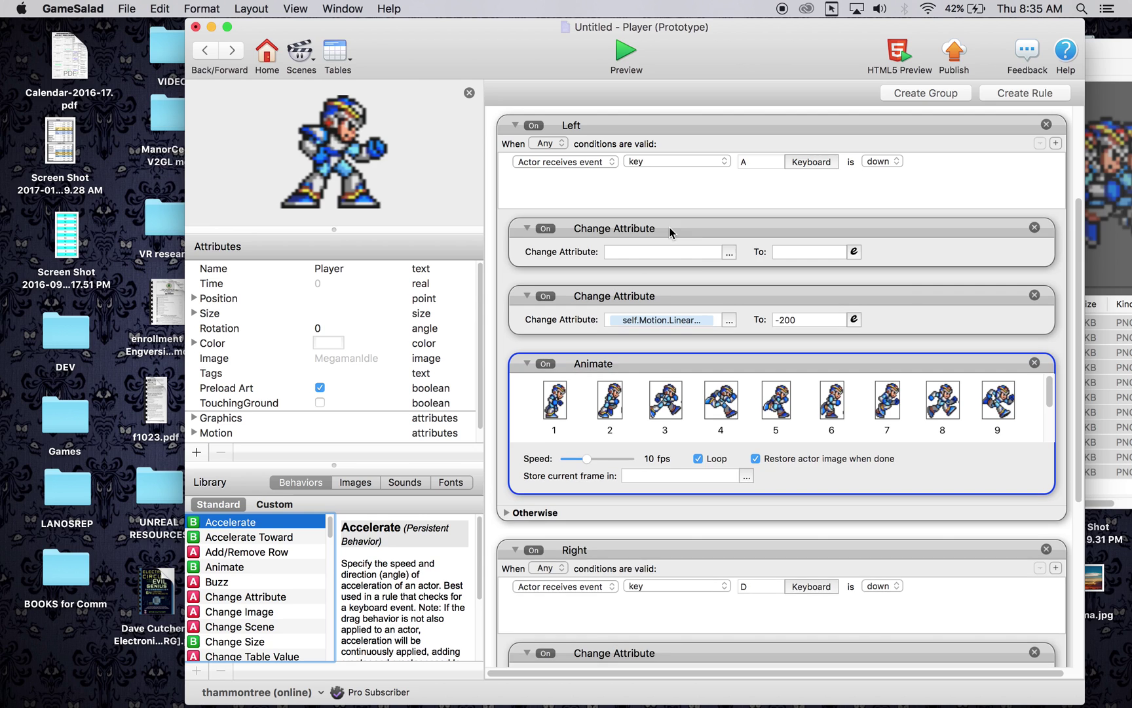
Step: Point the new Change Attribute at Player > Graphics > Flip Horizontally
left_click(730, 254)
left_click(740, 292)
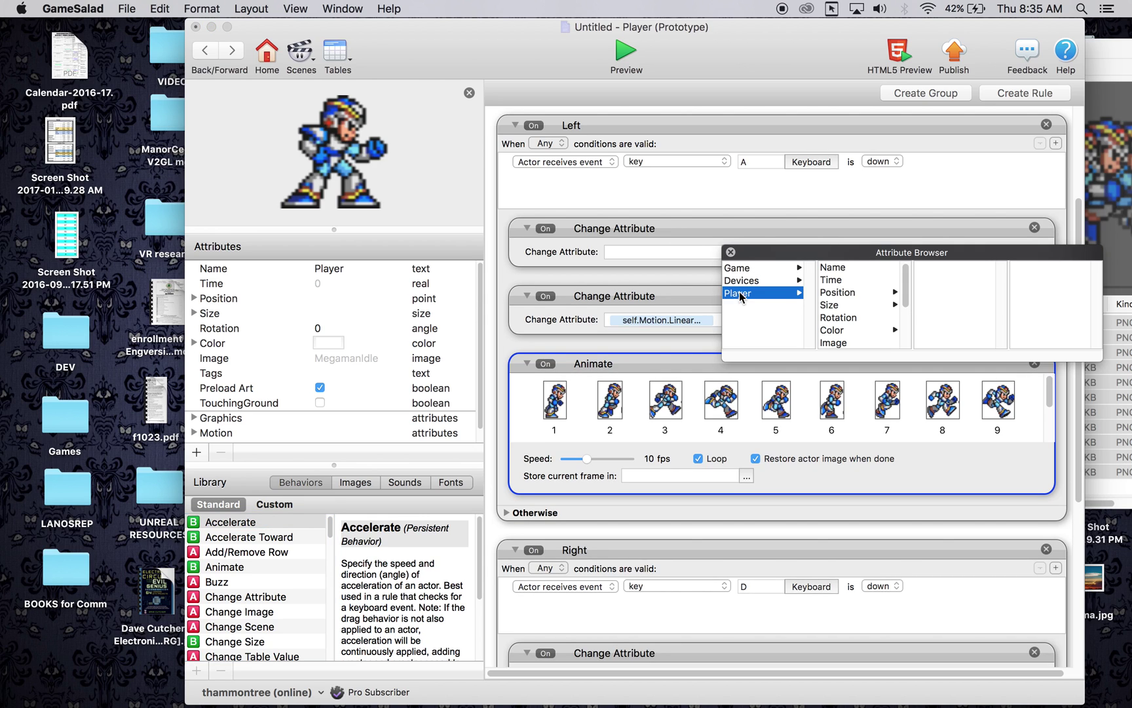
scroll(849, 329, "down", 3)
left_click(850, 317)
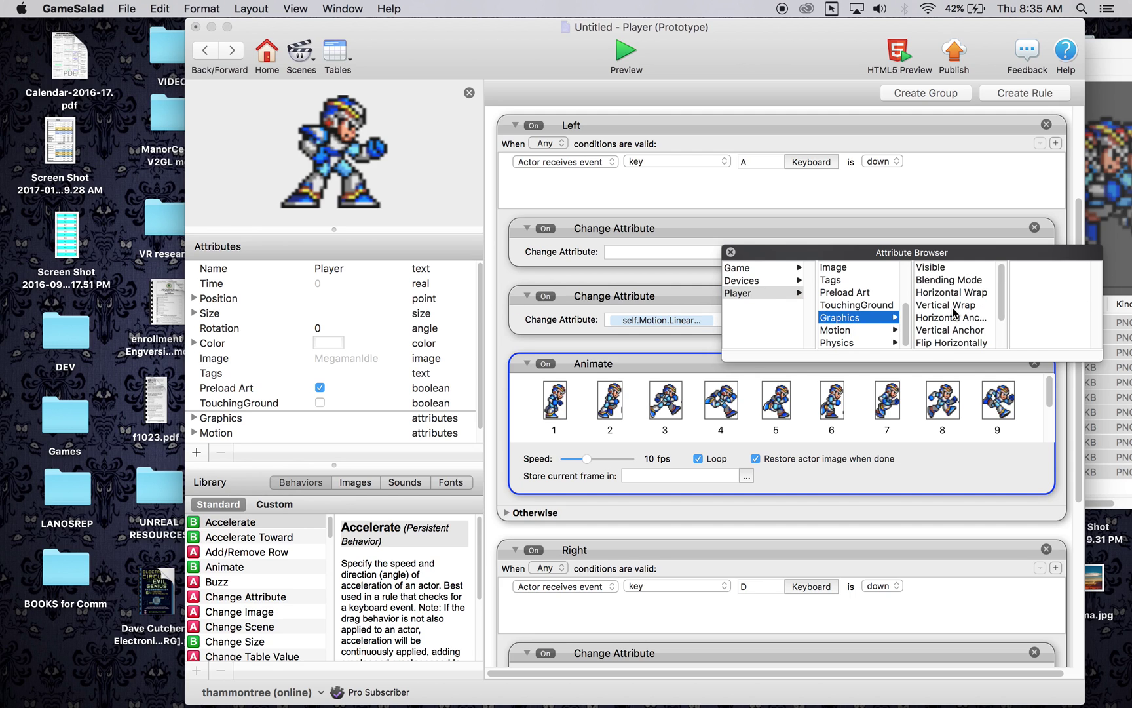
scroll(953, 312, "down", 3)
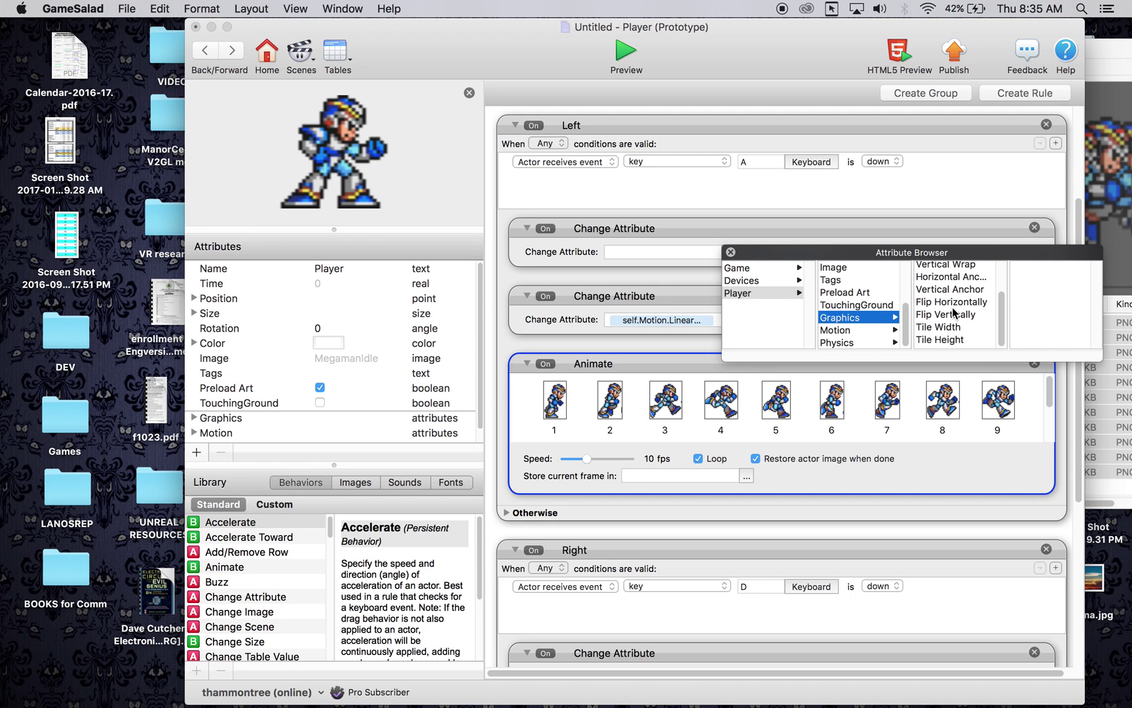
left_click(951, 303)
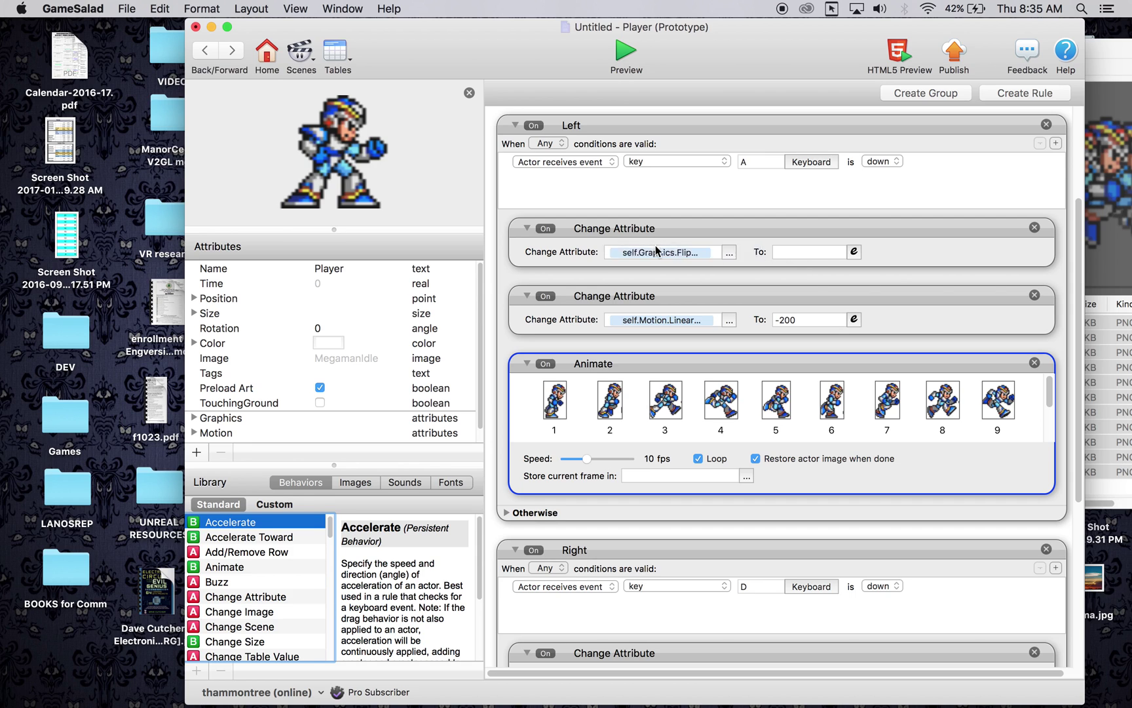
Step: Set the Left rule's Flip Horizontally change to true in the Expression Editor
left_click(854, 253)
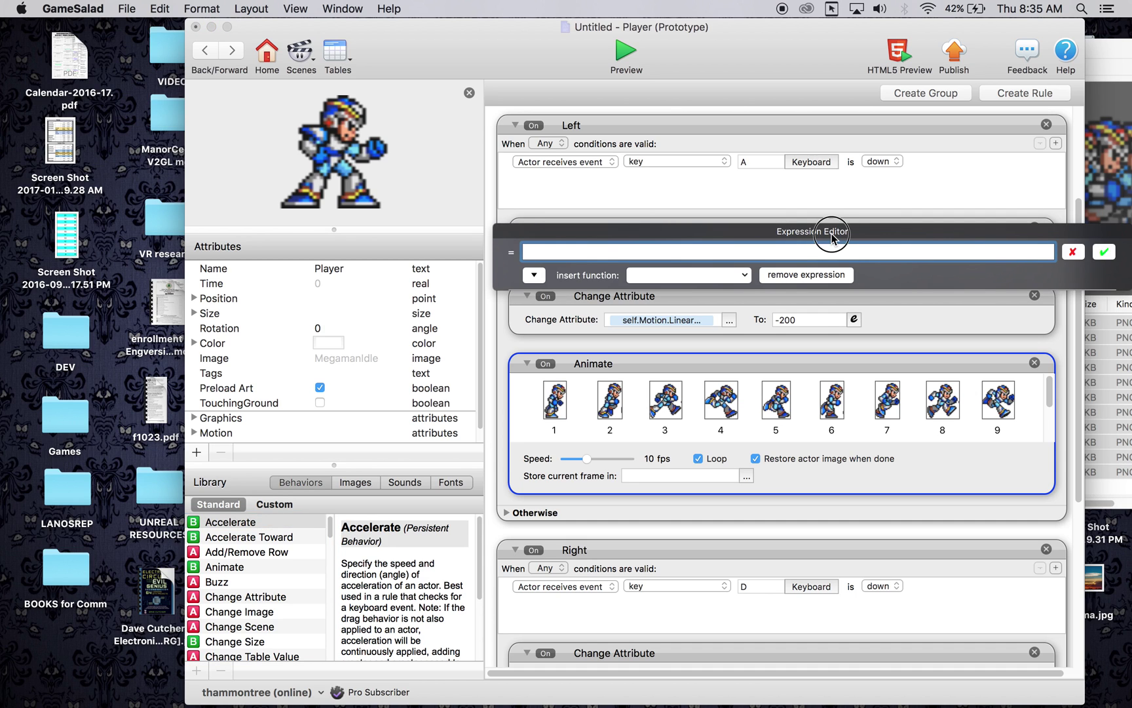
left_click_drag(830, 237, 813, 457)
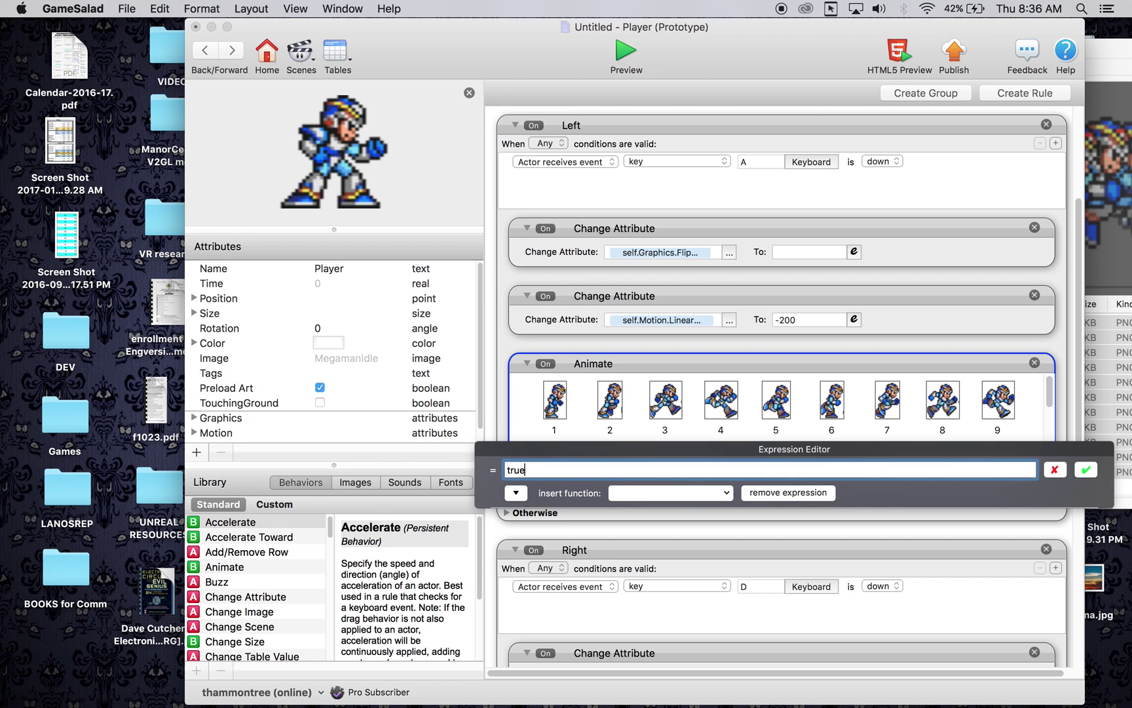
left_click(1084, 469)
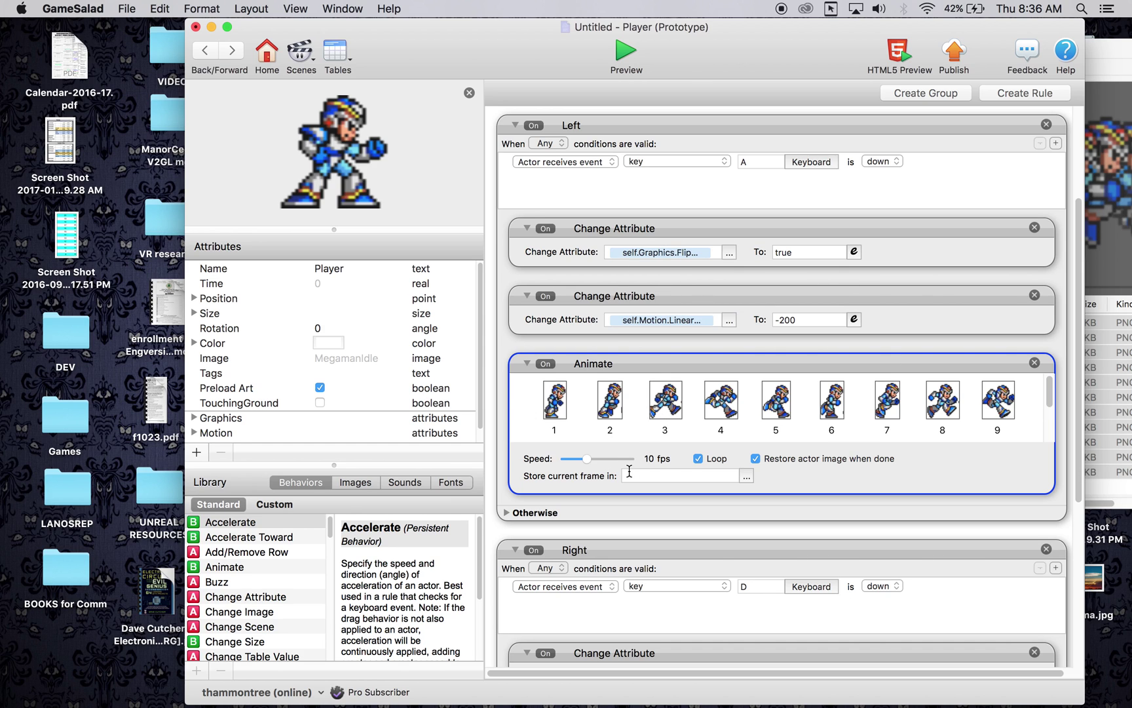
Step: Expand and collapse the Left rule's Otherwise section to inspect it
left_click(504, 512)
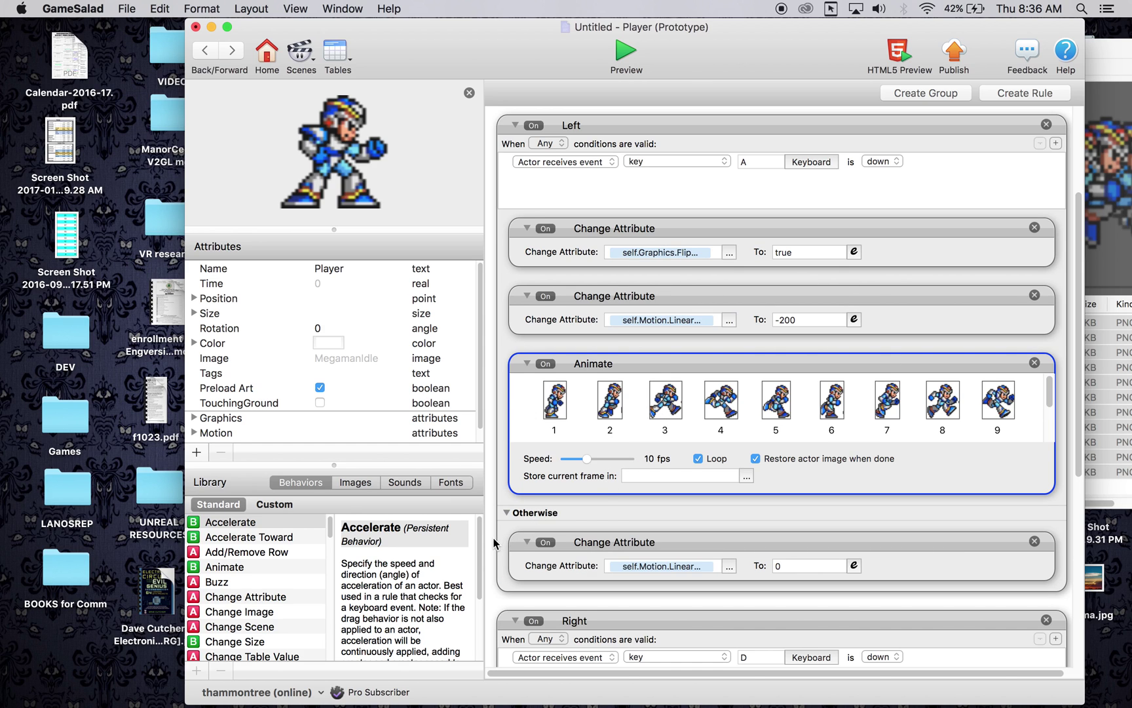
scroll(494, 540, "down", 3)
scroll(495, 536, "up", 3)
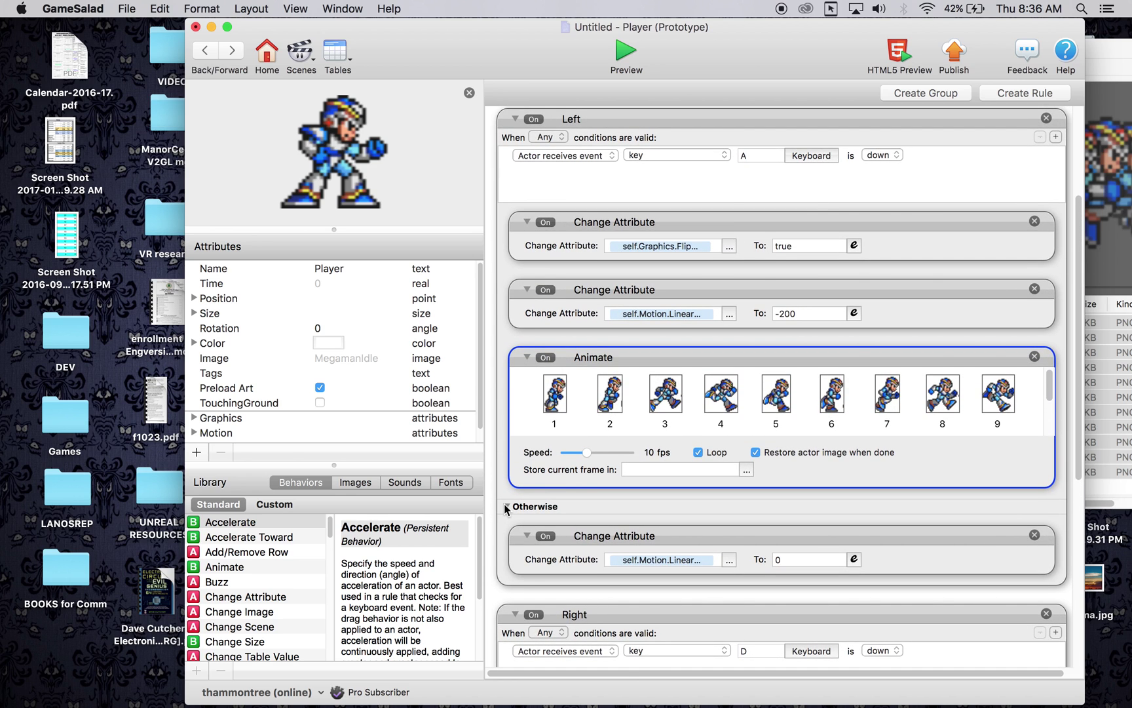
left_click(506, 506)
Step: Copy the Flip Horizontally Change Attribute into the Right rule
scroll(492, 551, "down", 3)
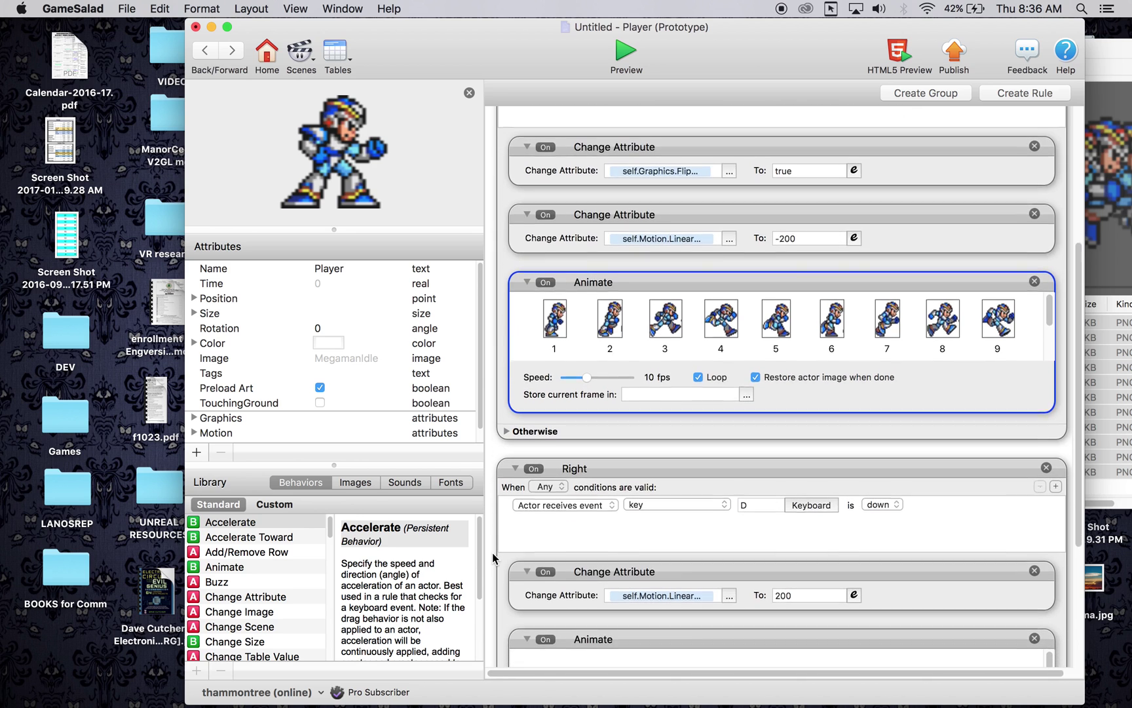
scroll(492, 551, "down", 5)
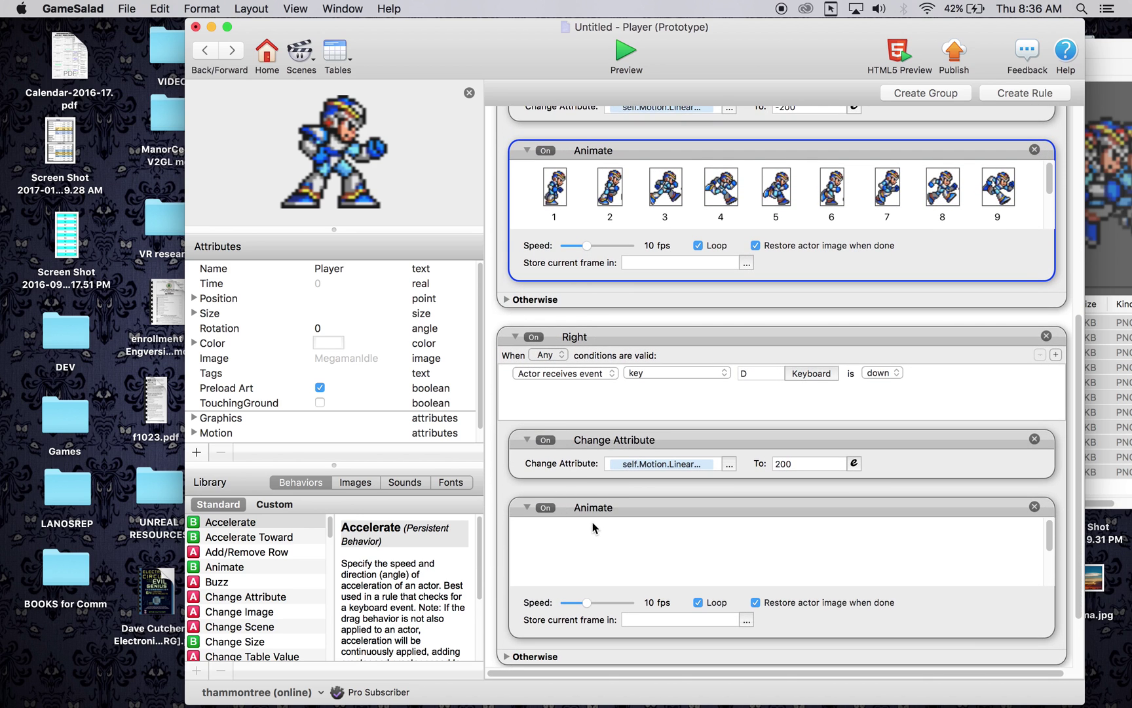
scroll(613, 240, "up", 1)
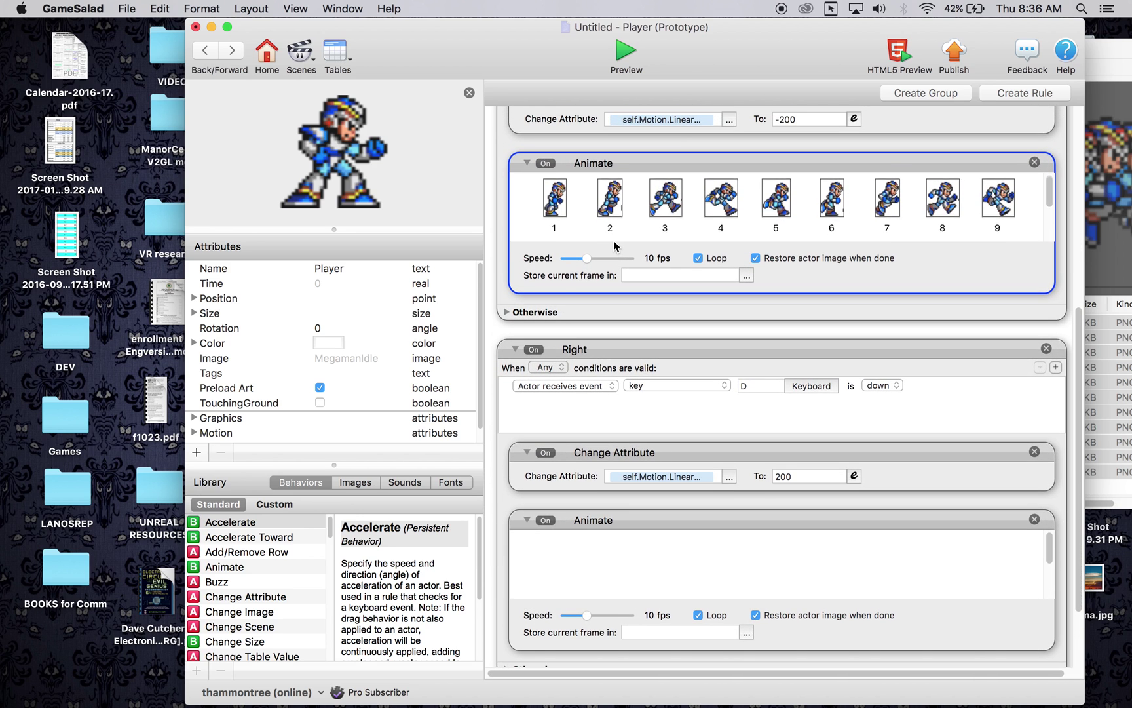
scroll(663, 257, "up", 1)
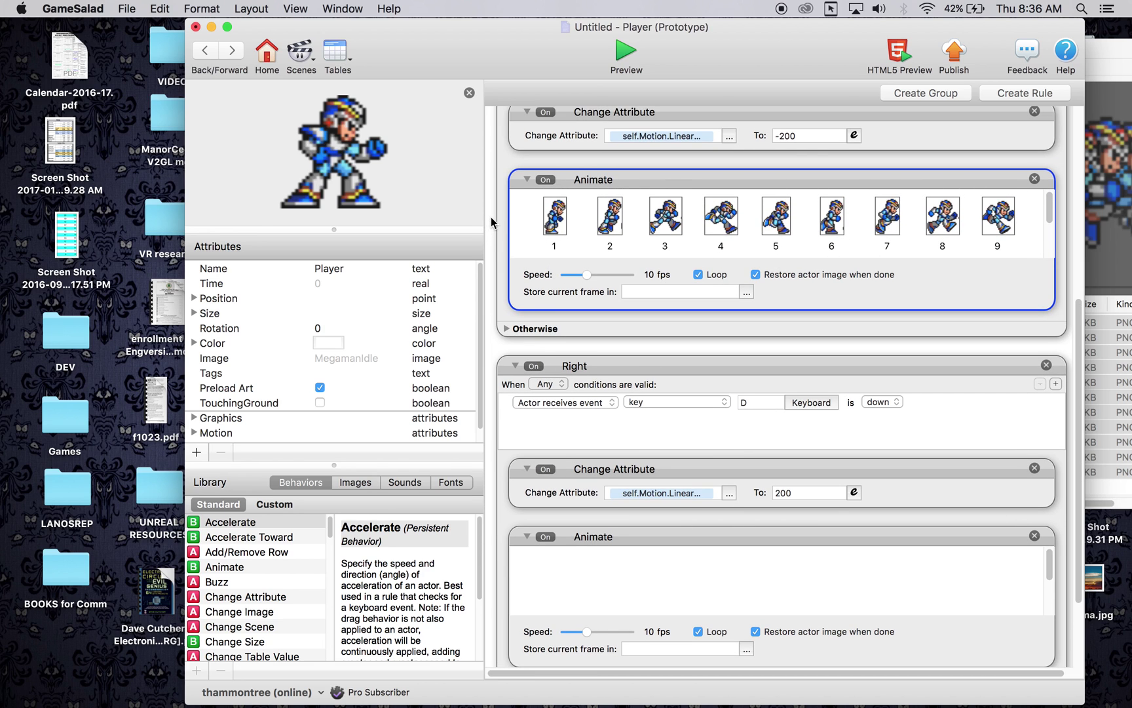
scroll(491, 217, "up", 4)
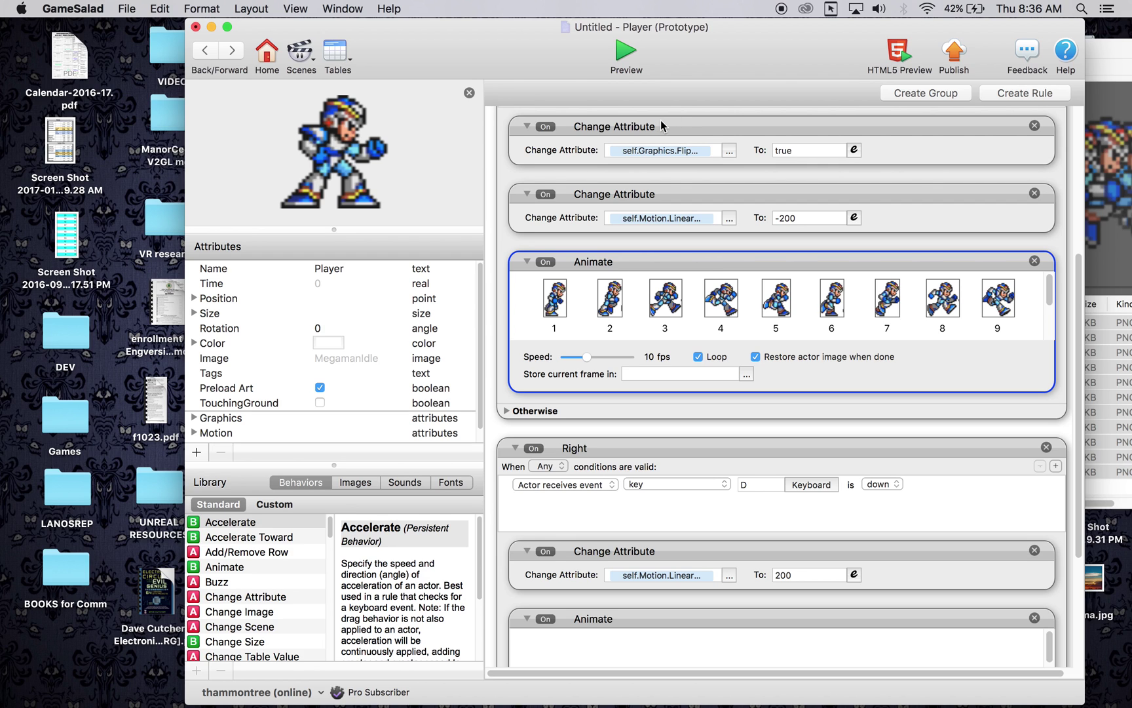
left_click_drag(655, 124, 673, 554)
Step: Set the Right rule's flip value to false and save the project
left_click(804, 579)
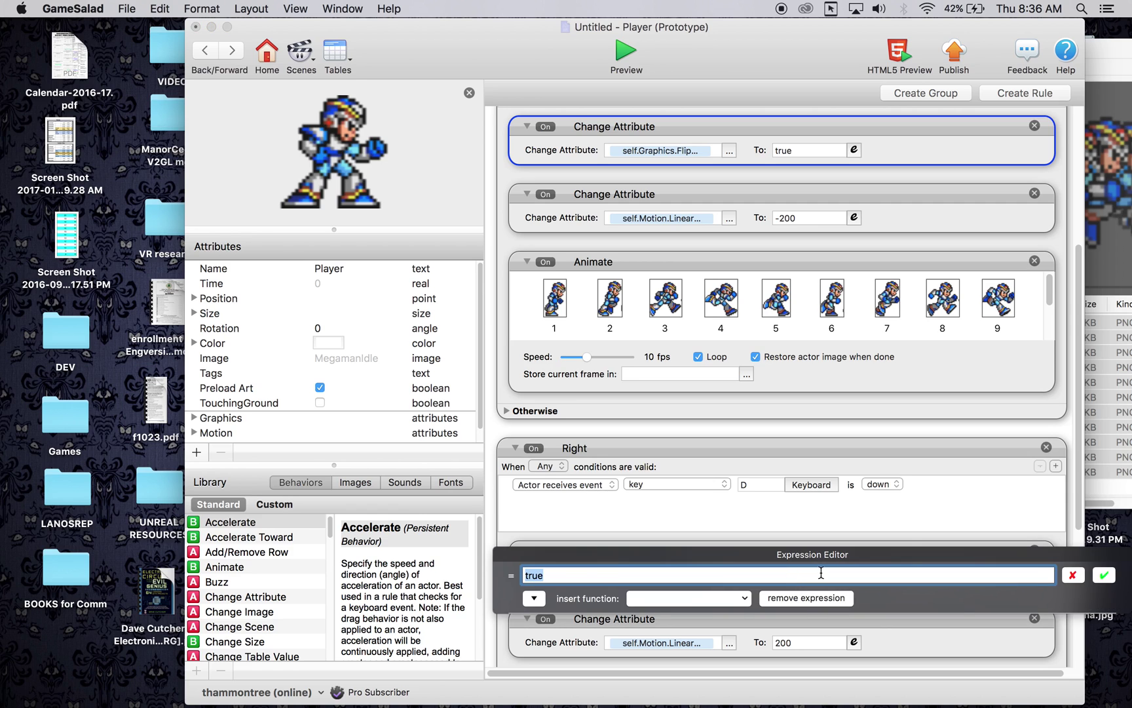
type("false")
left_click(1104, 575)
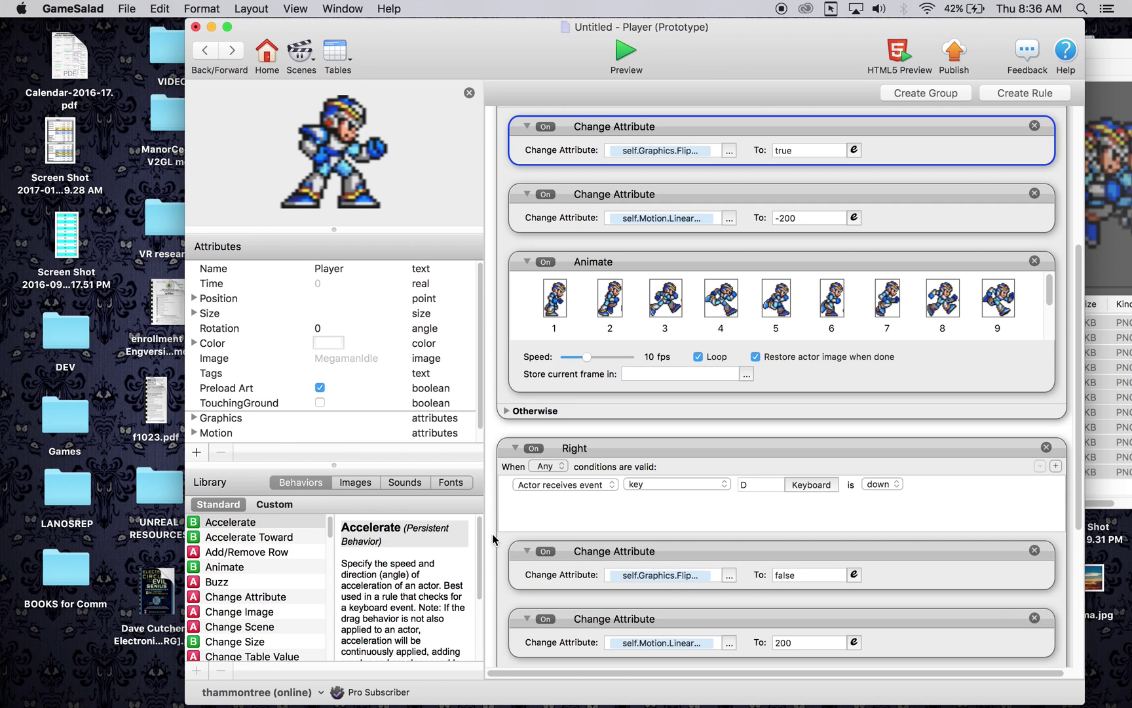
scroll(492, 533, "down", 2)
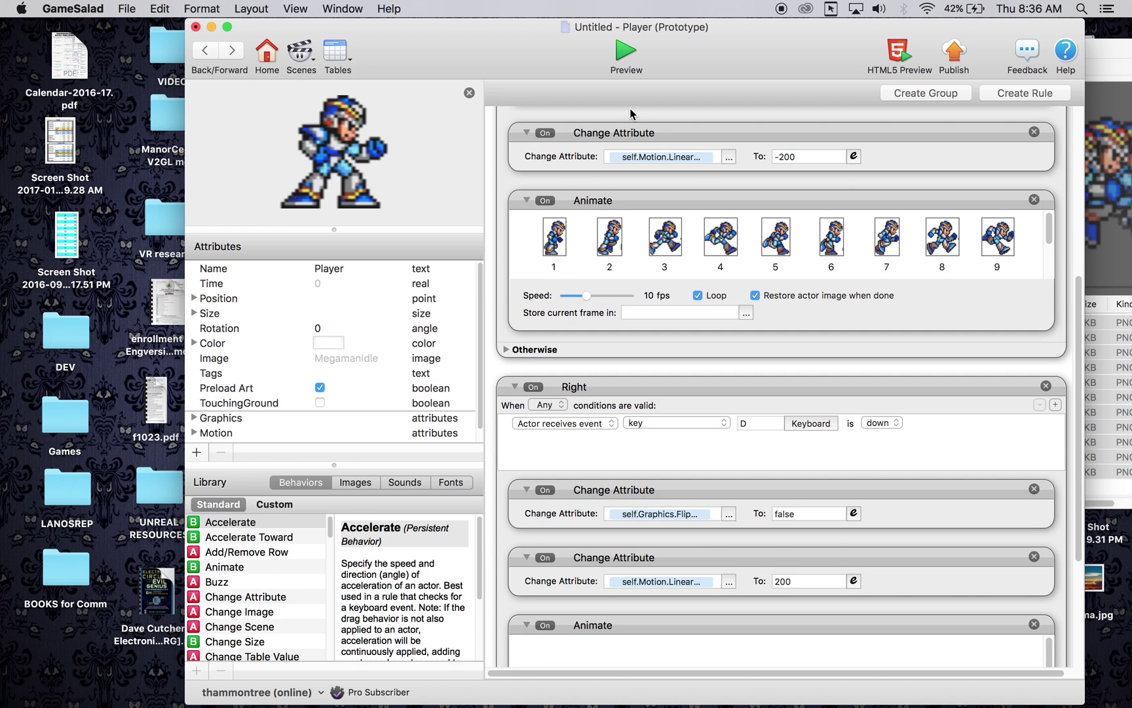
key("super+s")
Step: Preview the game, running Mega Man right and left repeatedly and jumping to check he flips
left_click(625, 52)
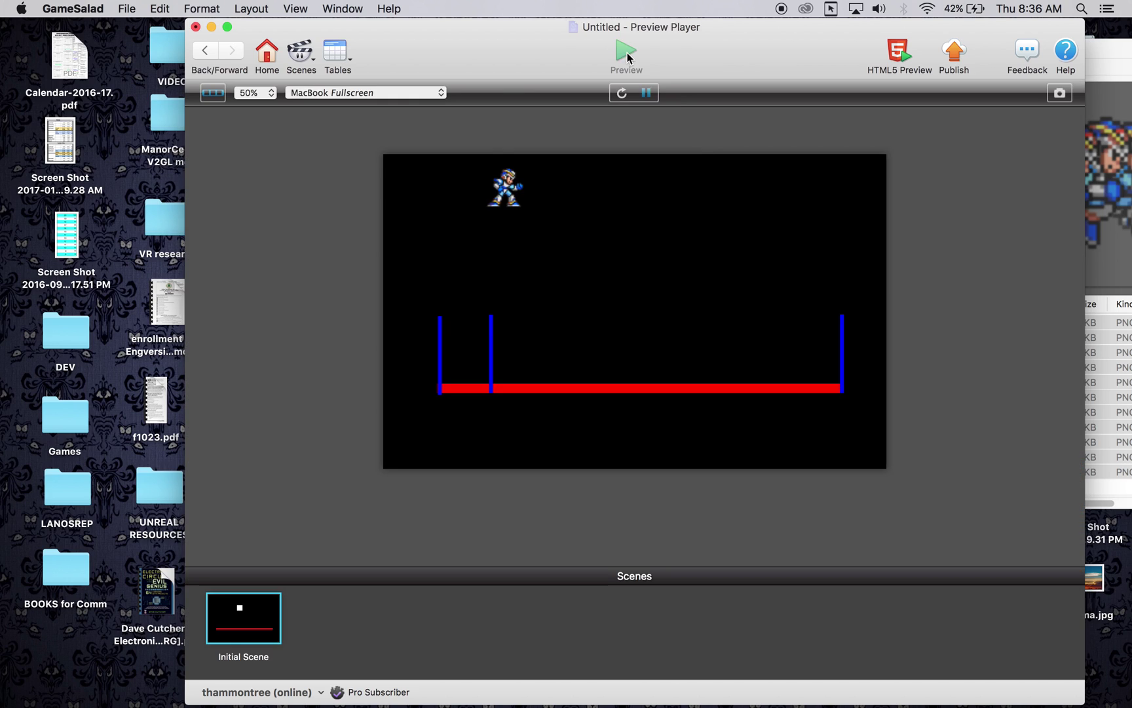
key("Right")
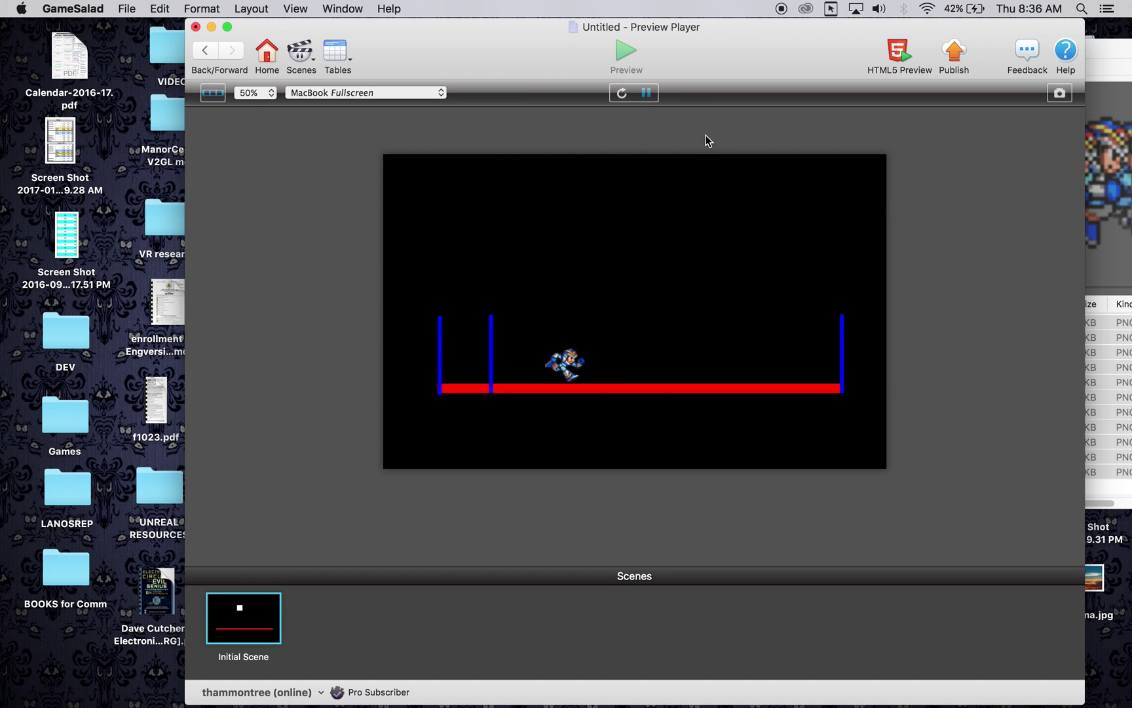
key("Left")
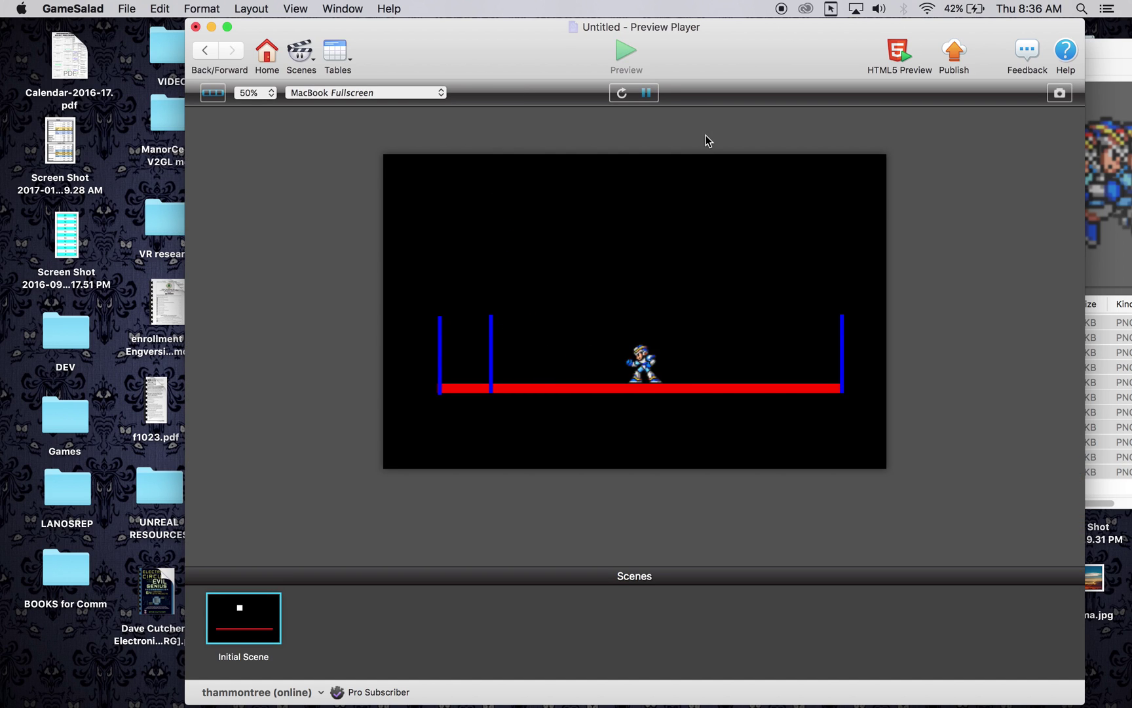
key("Right")
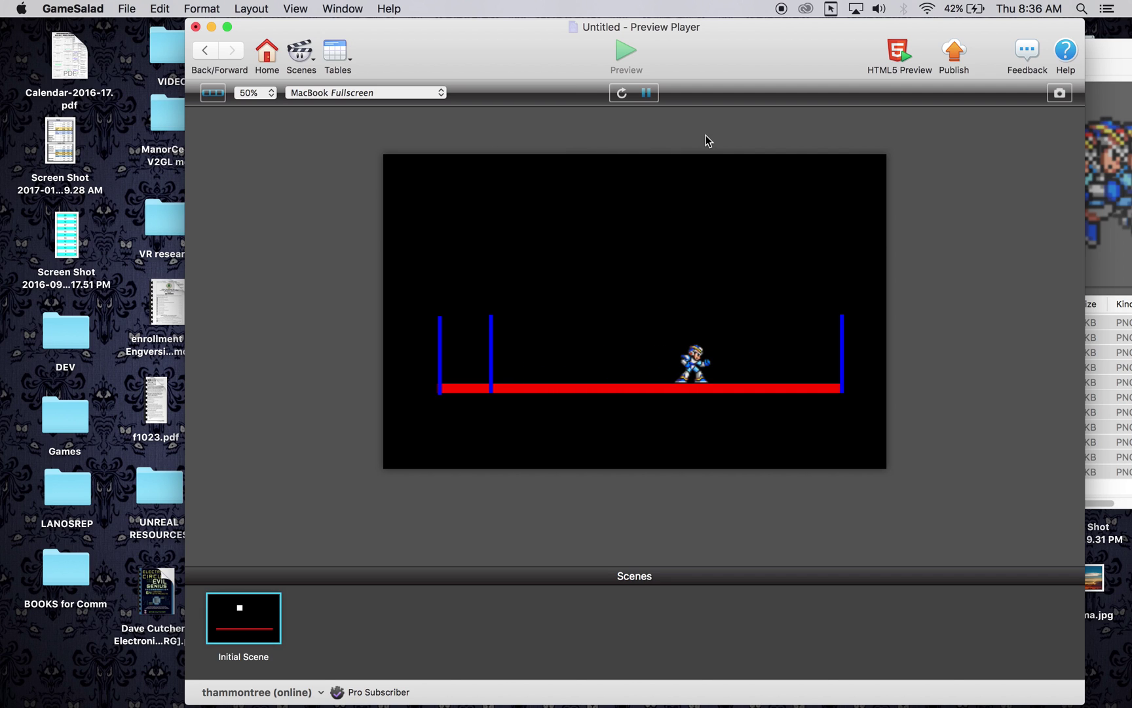
key("Left")
key("Left")
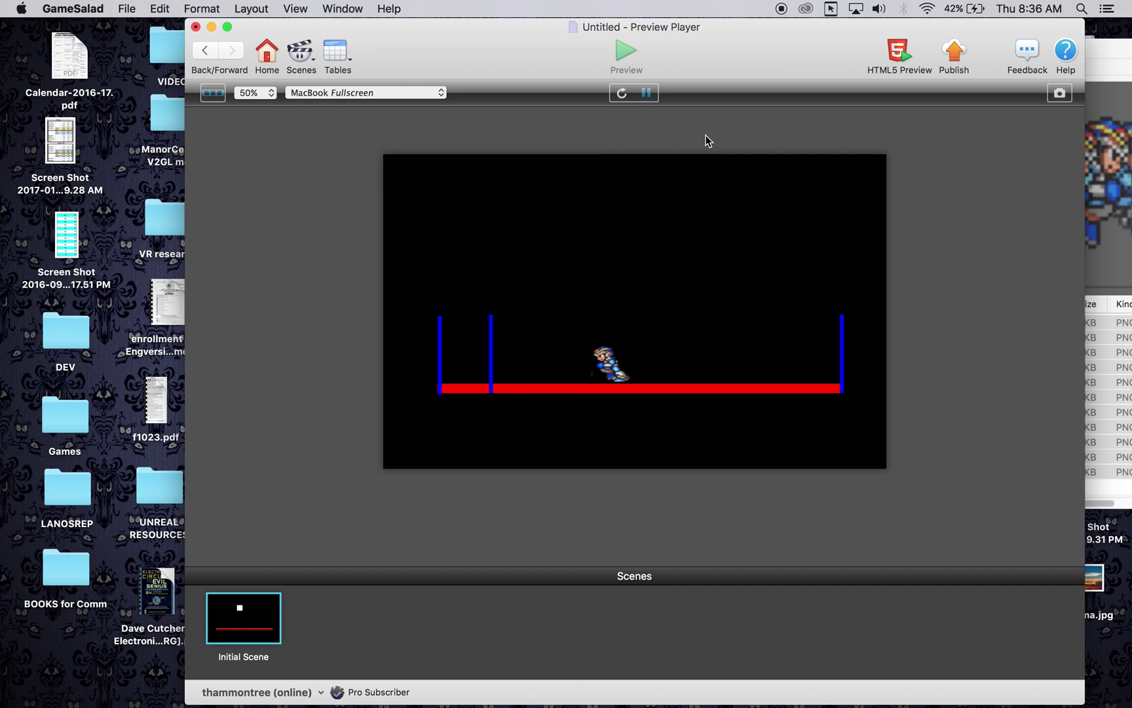
key("Right")
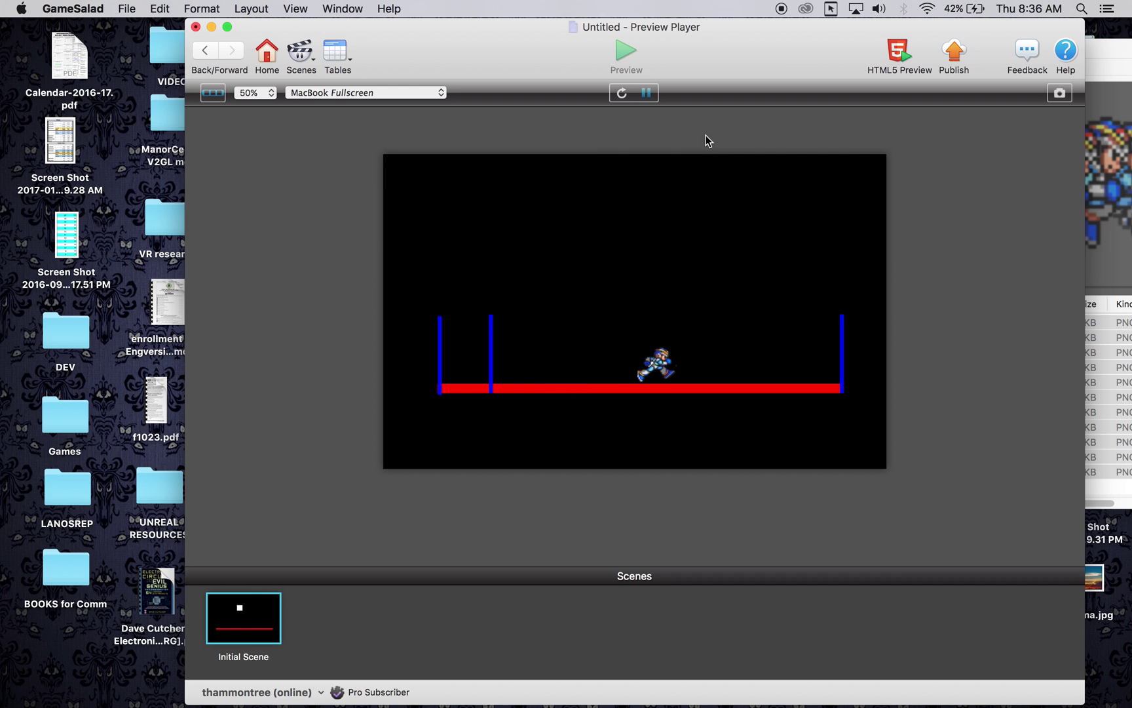
key("Up")
key("Left")
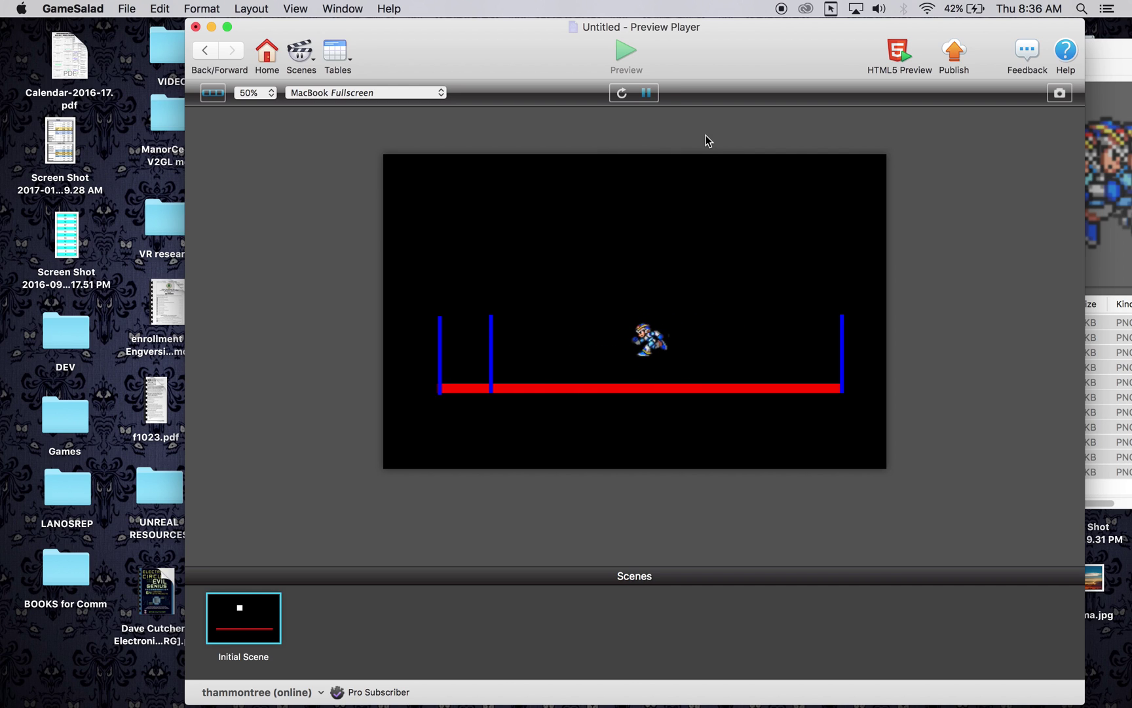
key("Up")
key("Right")
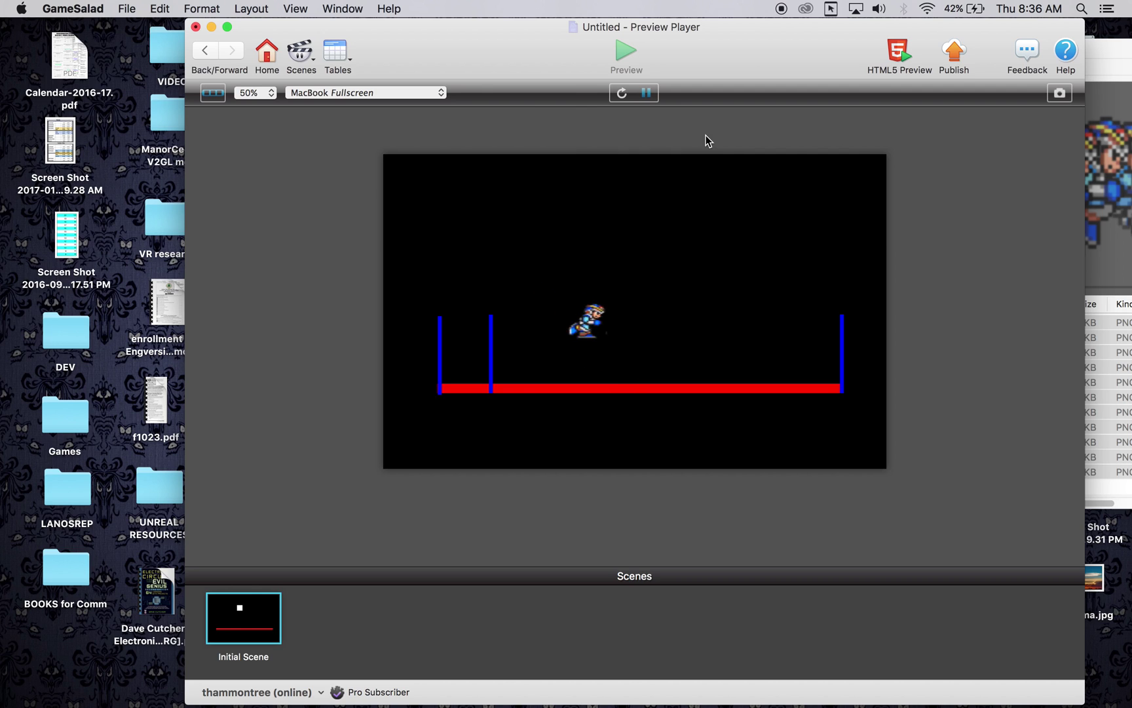